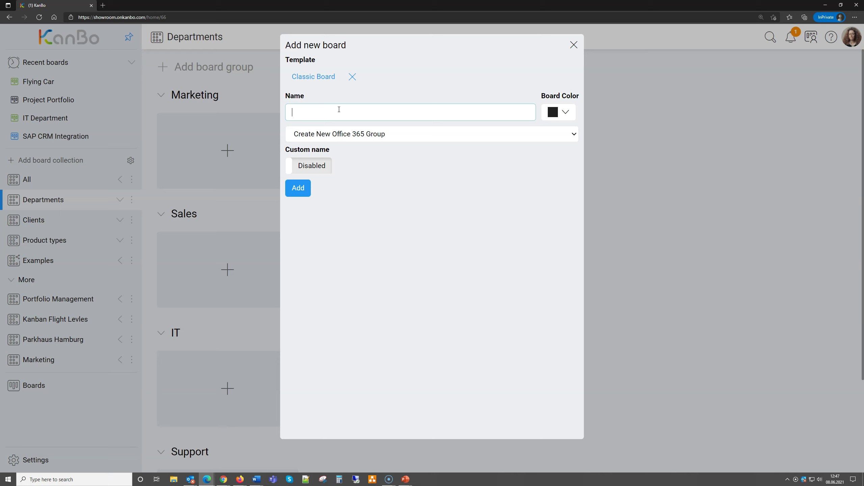
# Create a Classic Board named "Digital" in the Marketing group and open the new board
pyautogui.write('gital')
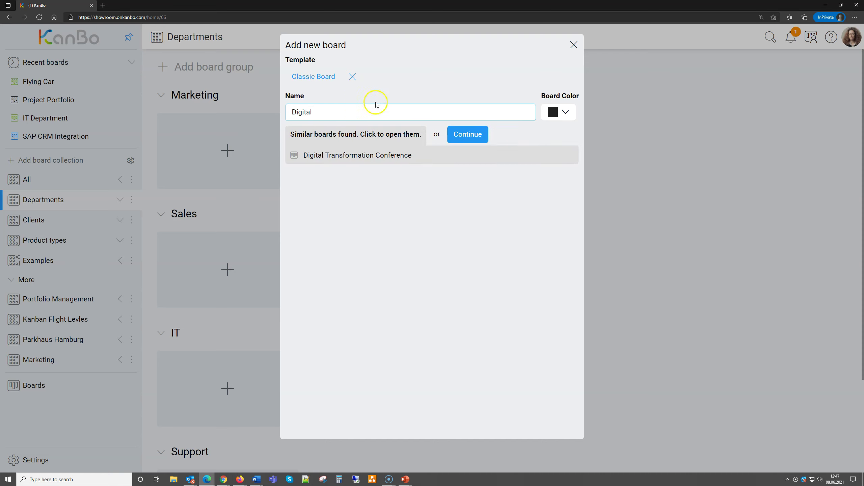
pyautogui.click(483, 135)
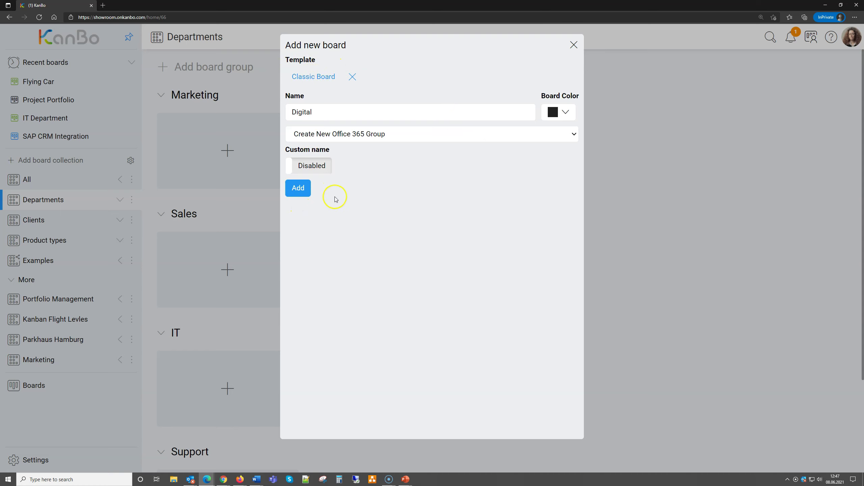
pyautogui.click(304, 190)
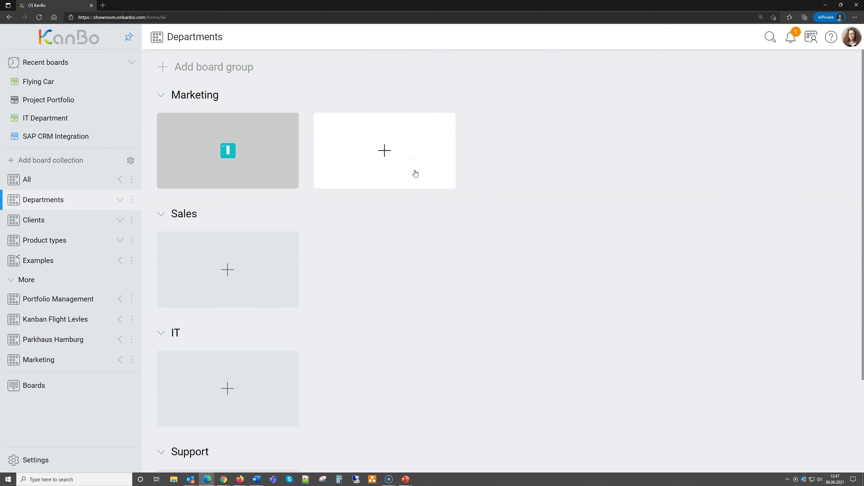
pyautogui.click(486, 215)
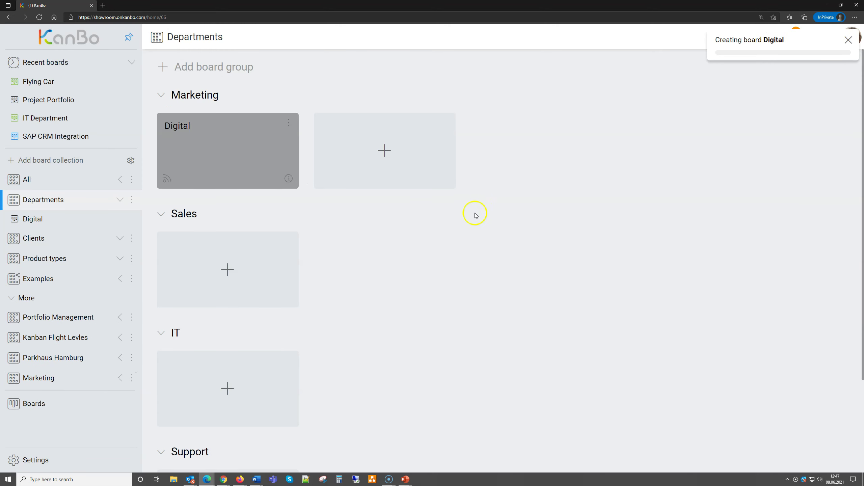
pyautogui.click(227, 140)
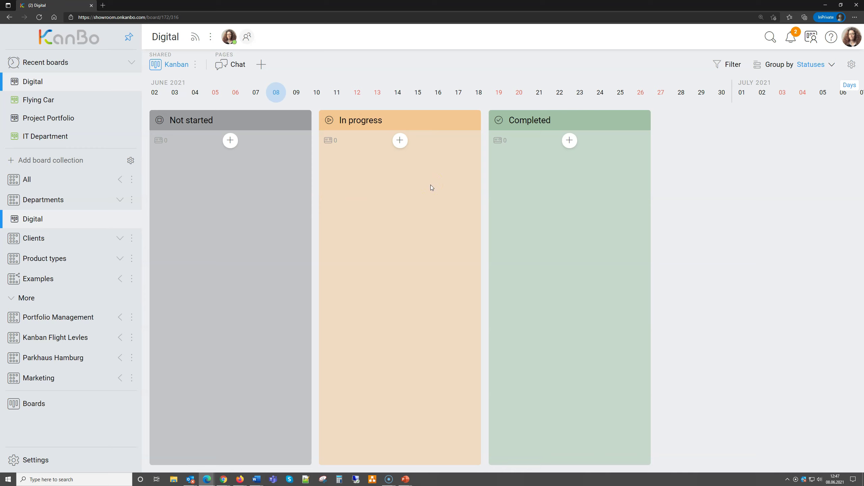
# Add the cards "Write a script" and "Send invitations" to the Not started column
pyautogui.moveTo(431, 187); pyautogui.dragTo(411, 193)
pyautogui.click(231, 147)
pyautogui.write('Write a card')
pyautogui.hotkey('ctrl', 'a')
pyautogui.press('BackSpace')
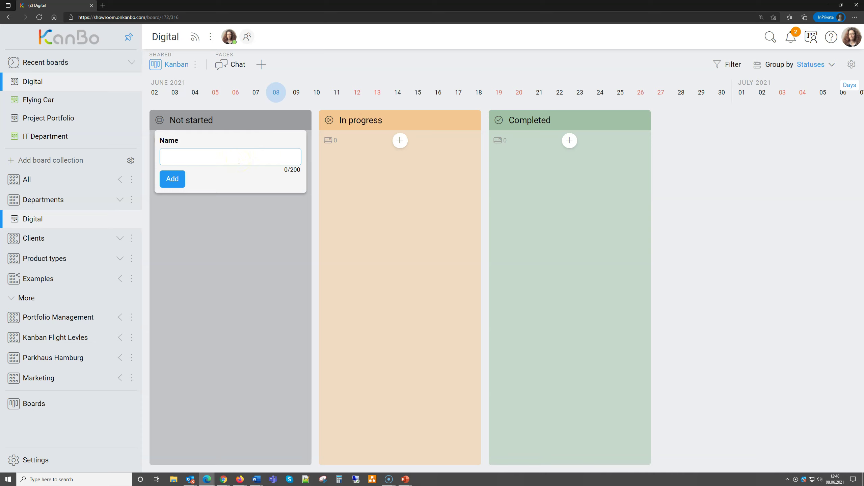
pyautogui.write('Send invitations')
pyautogui.press('Return')
# Add the cards "Prepares slides", "Run the webinar" and "Collect the stats" to the Not started column
pyautogui.write('Prepares slide')
pyautogui.press('Return')
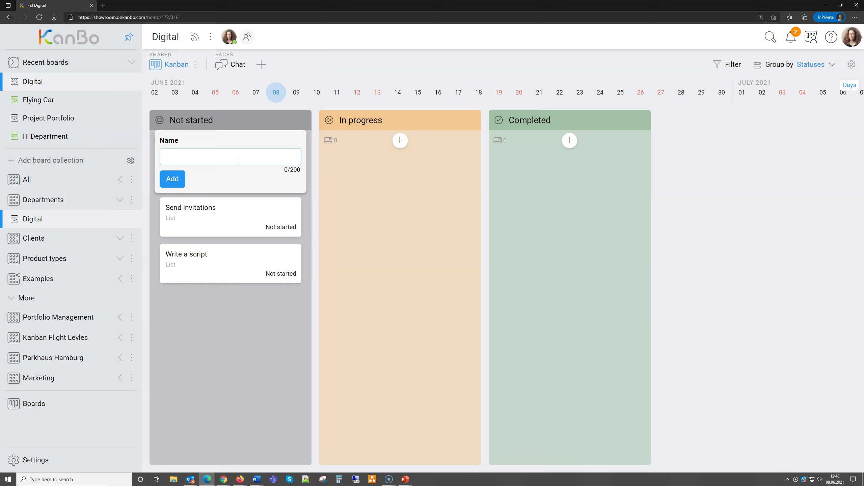
pyautogui.write('Run the webinar')
pyautogui.press('Return')
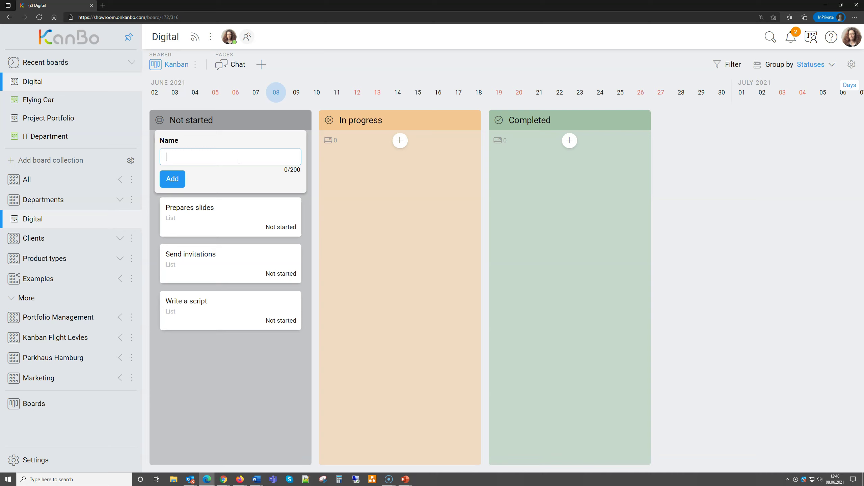
pyautogui.write('Collect the statits')
pyautogui.press('Return')
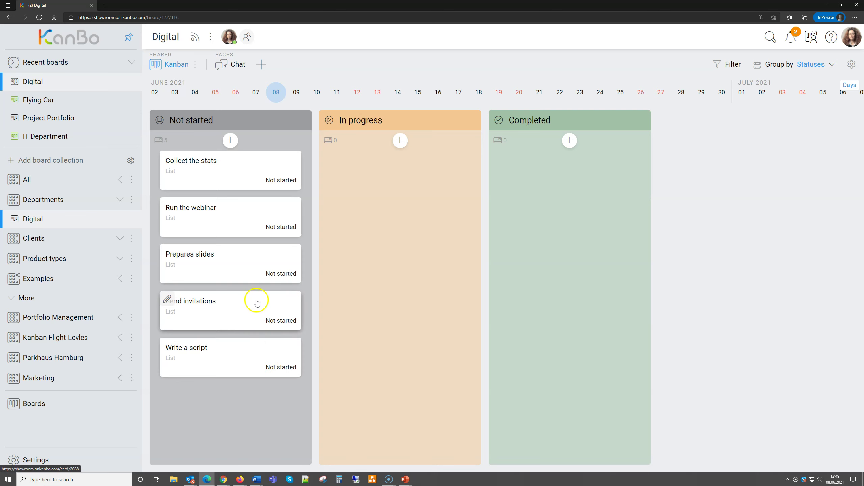
# Open the Send invitations card and add a todo list element to it
pyautogui.click(249, 308)
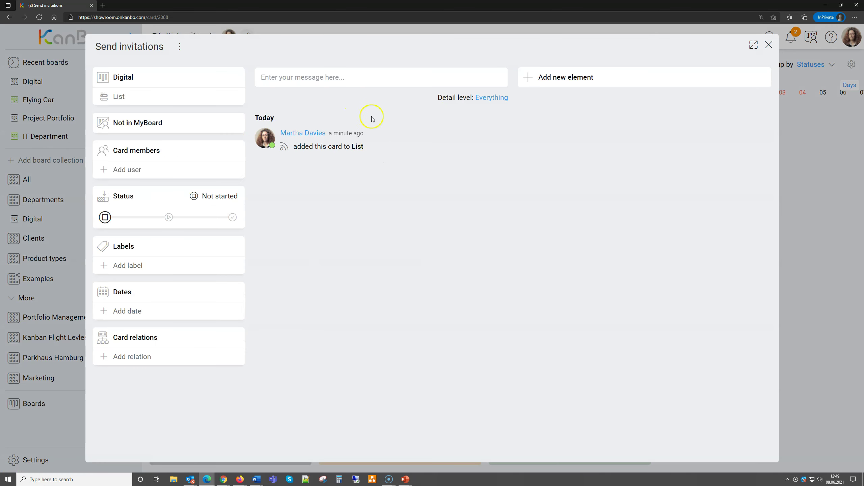
pyautogui.click(570, 78)
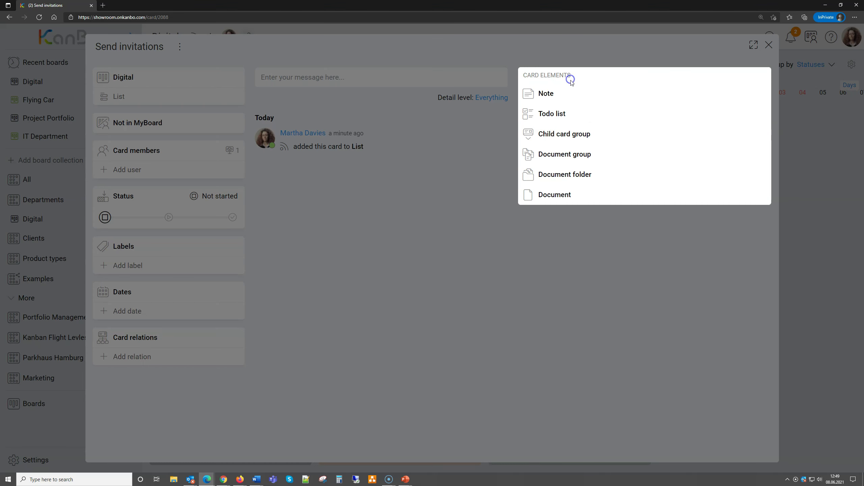
pyautogui.click(563, 111)
pyautogui.click(537, 130)
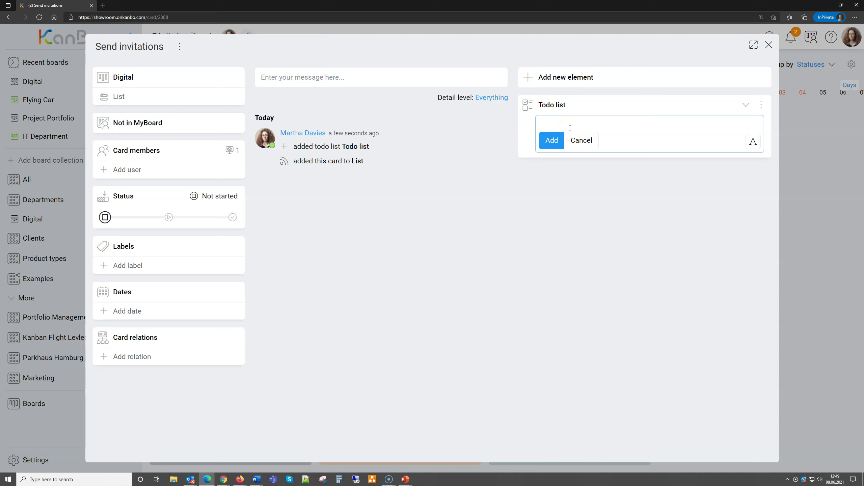
# Enter the todo items "Compile a contact list from CRM" and "Have the contact list approved" on separate lines
pyautogui.write('Compile a contact list from CRM')
pyautogui.hotkey('ctrl', 'Left')
pyautogui.hotkey('ctrl', 'Left')
pyautogui.hotkey('ctrl', 'Left')
pyautogui.write('contact')
pyautogui.press('End')
pyautogui.hotkey('shift', 'Return')
pyautogui.write('Have the contact list approved')
pyautogui.hotkey('shift', 'Return')
# Enter the todo items "Write an invitation email" and "Send out the email", save the list and close the card
pyautogui.write('Write an invitation email')
pyautogui.hotkey('shift', 'Return')
pyautogui.write('Send out t')
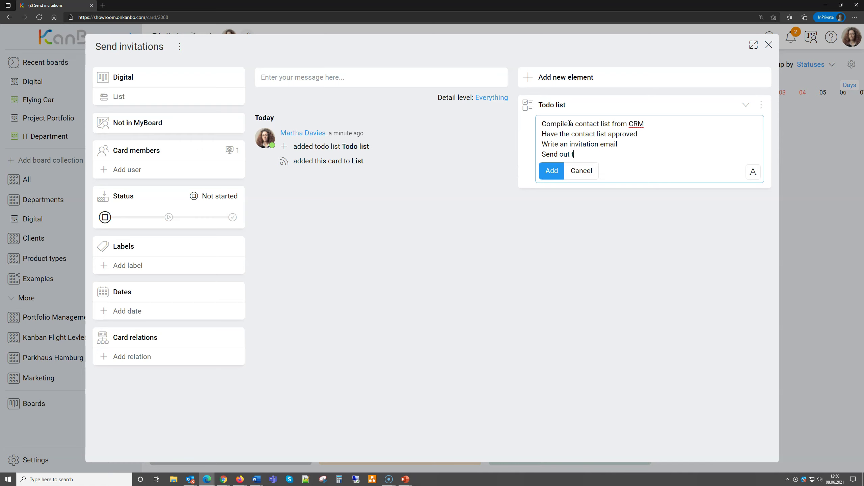
pyautogui.write('he email')
pyautogui.click(552, 171)
pyautogui.click(421, 286)
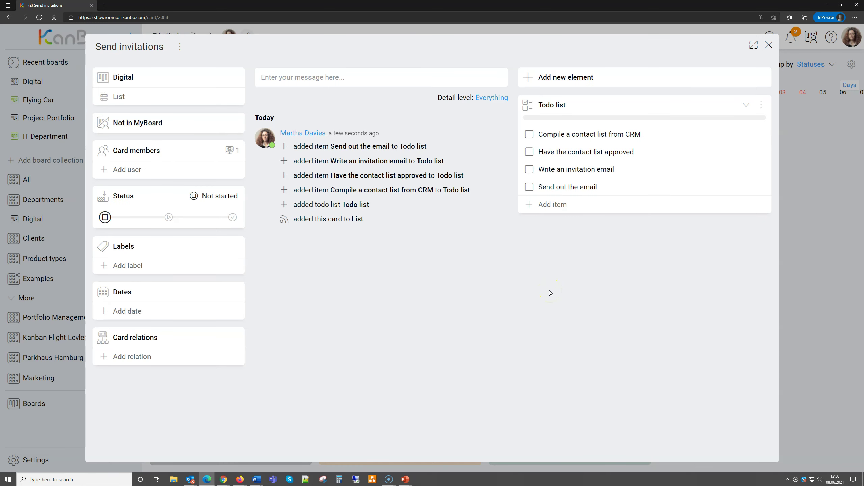
pyautogui.click(769, 45)
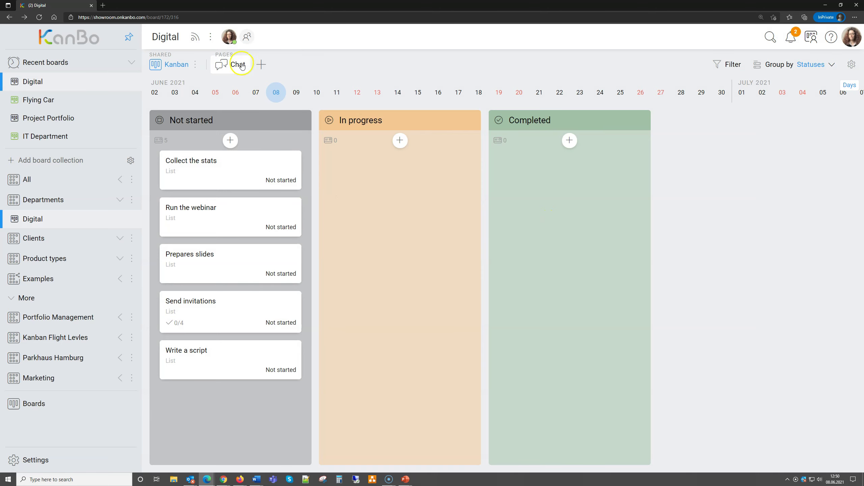
# Add the first three suggested users to the Digital board as members
pyautogui.click(247, 37)
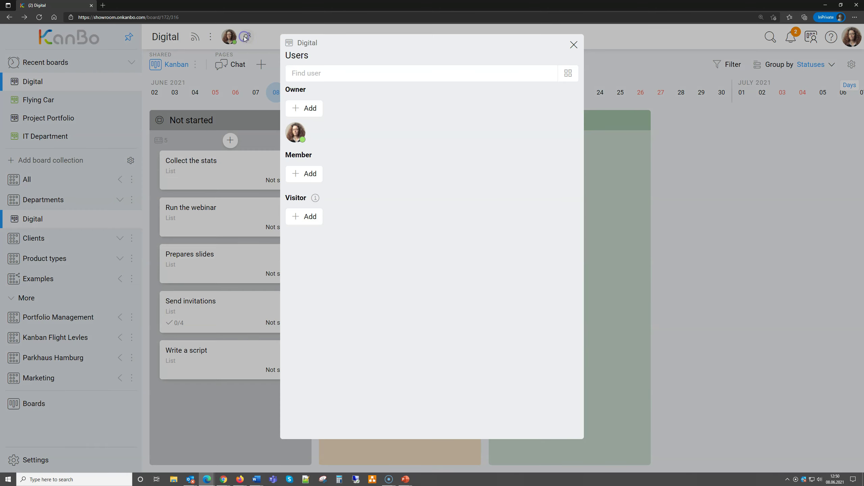
pyautogui.click(309, 174)
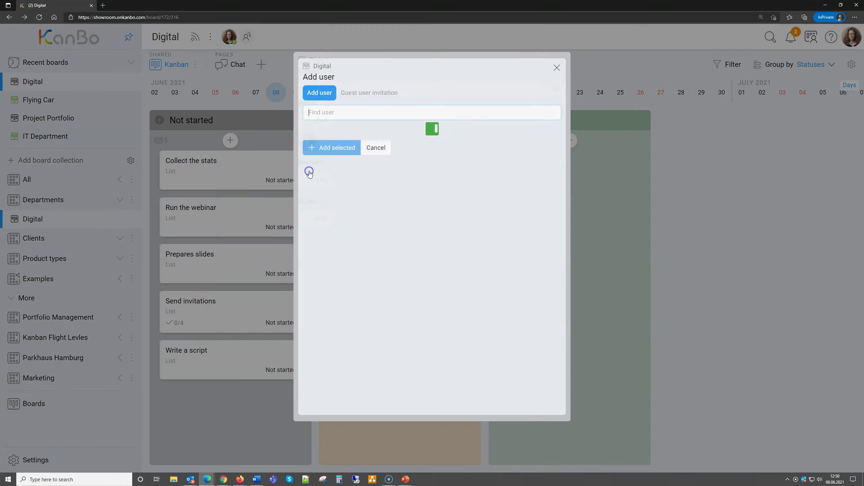
pyautogui.click(388, 120)
pyautogui.click(384, 149)
pyautogui.click(381, 175)
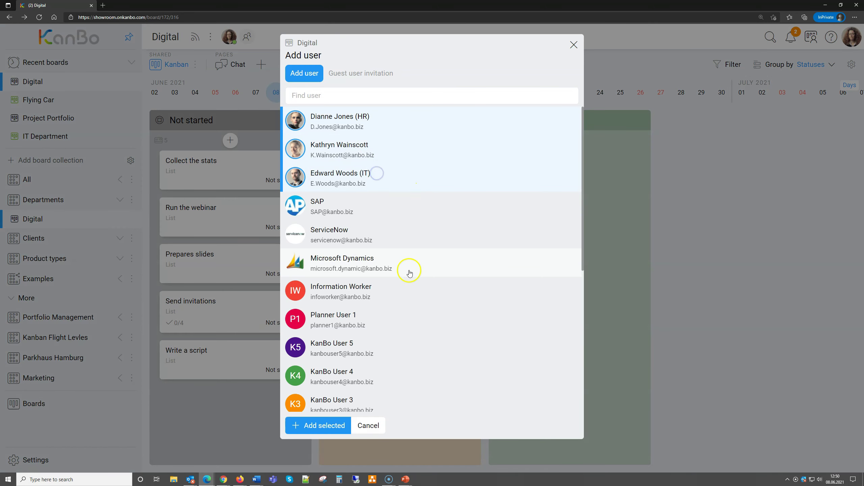
pyautogui.press('Return')
pyautogui.click(615, 160)
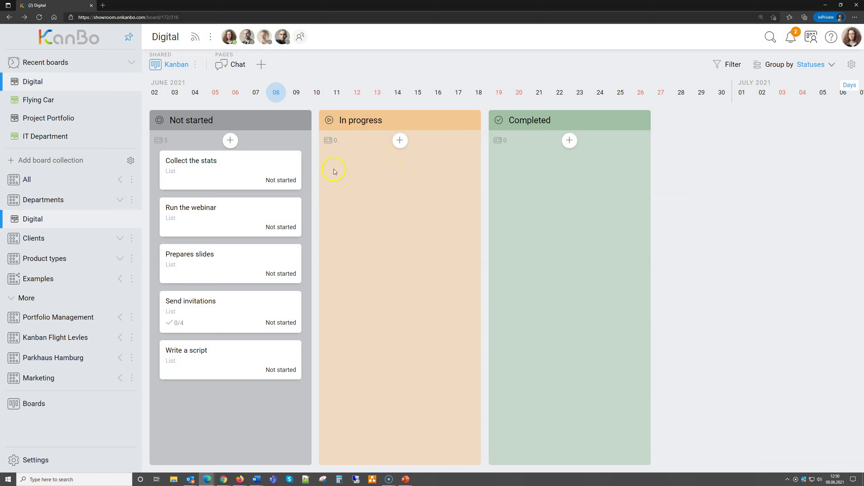
# Assign the second board user to Write a script, the third to Send invitations and the fourth to Prepares slides
pyautogui.moveTo(247, 44); pyautogui.dragTo(210, 357)
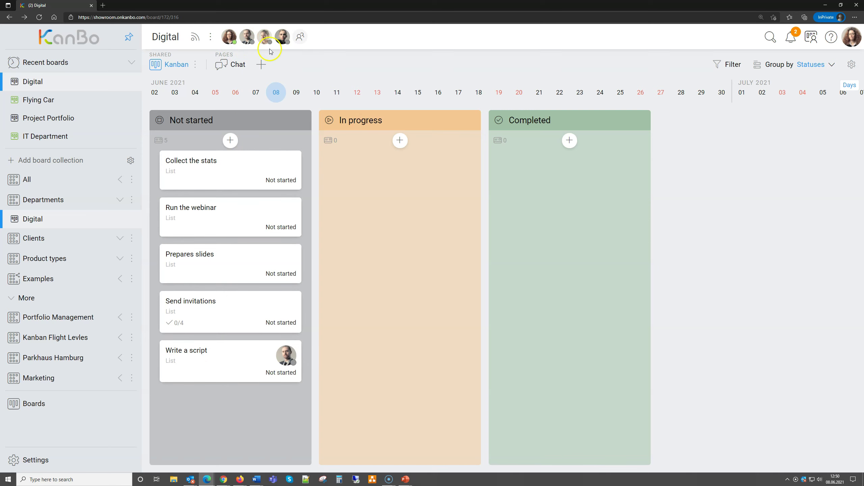
pyautogui.moveTo(265, 38); pyautogui.dragTo(232, 310)
pyautogui.moveTo(282, 36); pyautogui.dragTo(228, 260)
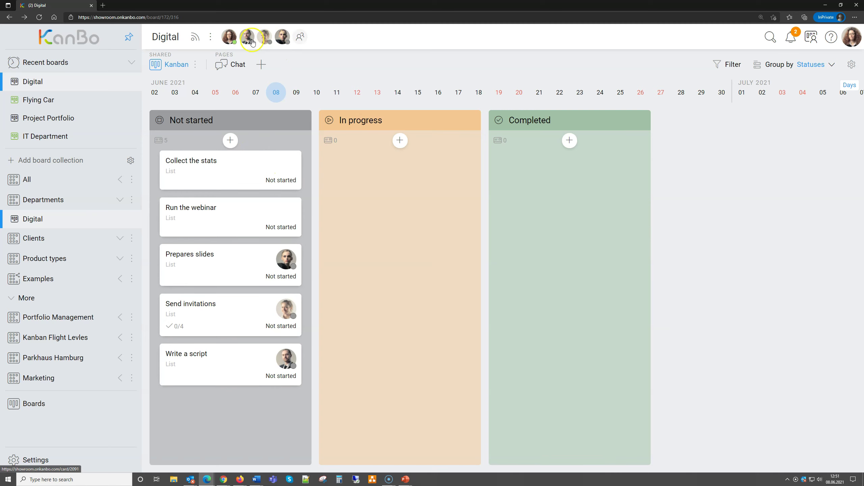
# Assign the board owner to Run the webinar and the third board user to Collect the stats
pyautogui.moveTo(231, 37); pyautogui.dragTo(234, 216)
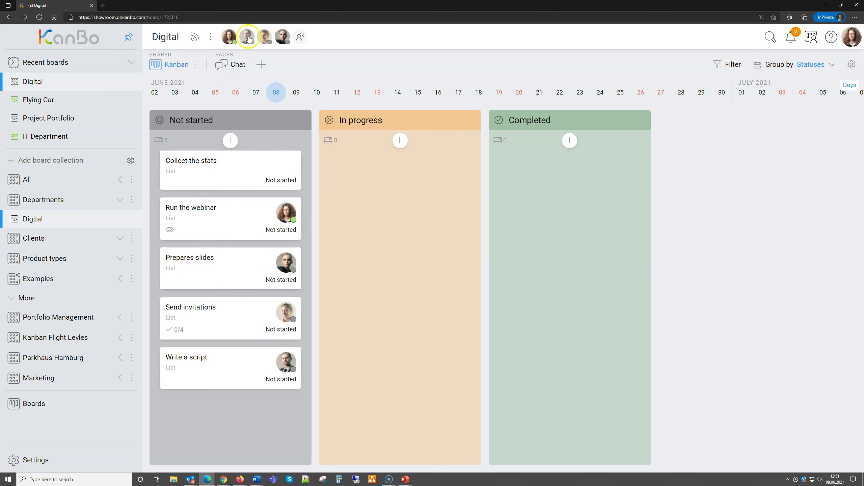
pyautogui.moveTo(249, 39); pyautogui.dragTo(233, 172)
pyautogui.moveTo(264, 38); pyautogui.dragTo(243, 168)
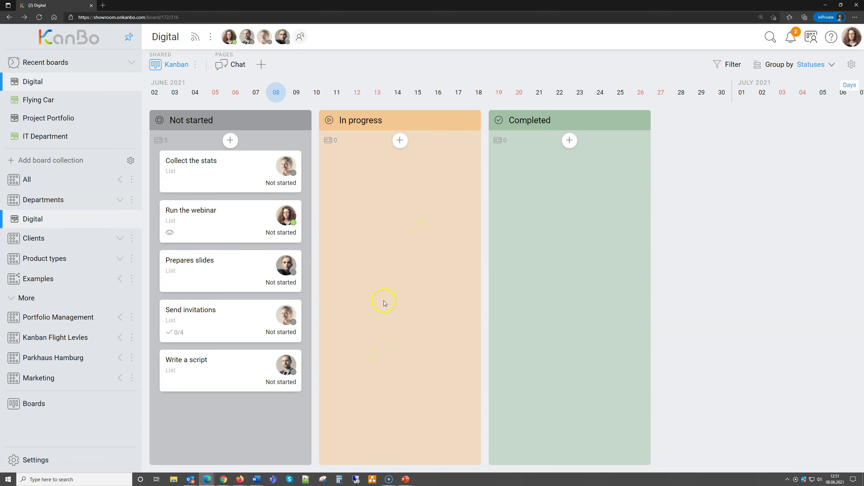
# Examine who follows the Prepares slides card and close the card again
pyautogui.click(251, 269)
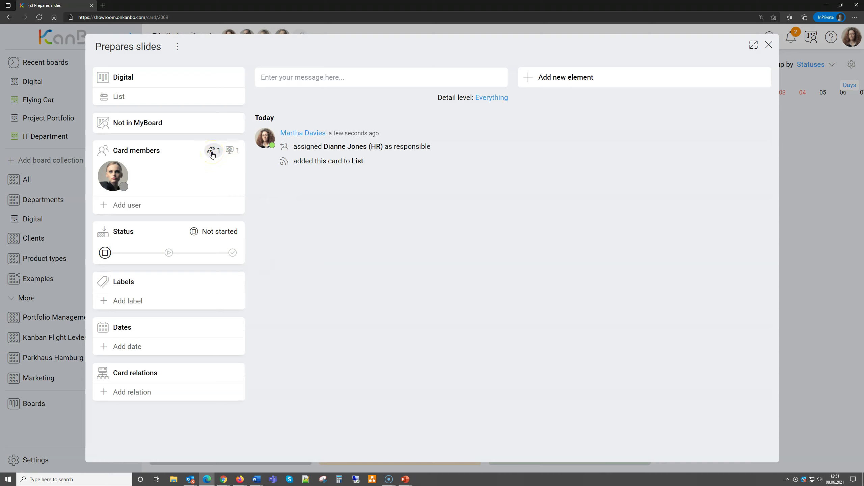
pyautogui.click(216, 151)
pyautogui.click(217, 151)
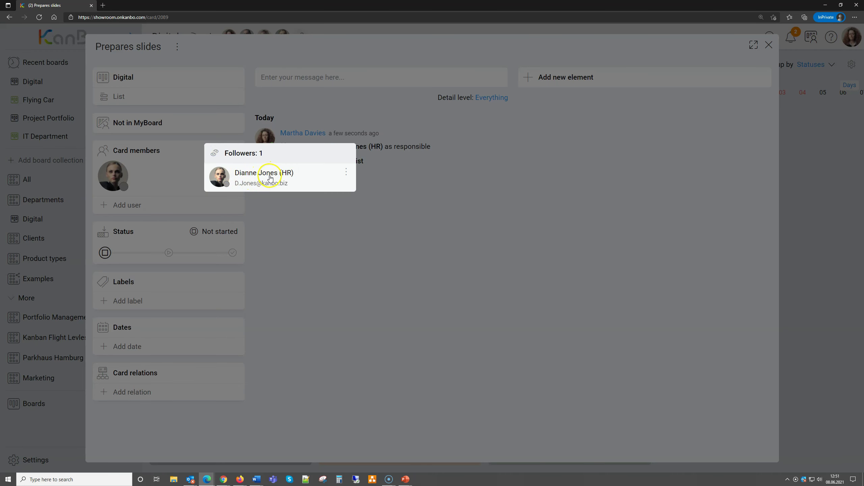
pyautogui.click(300, 212)
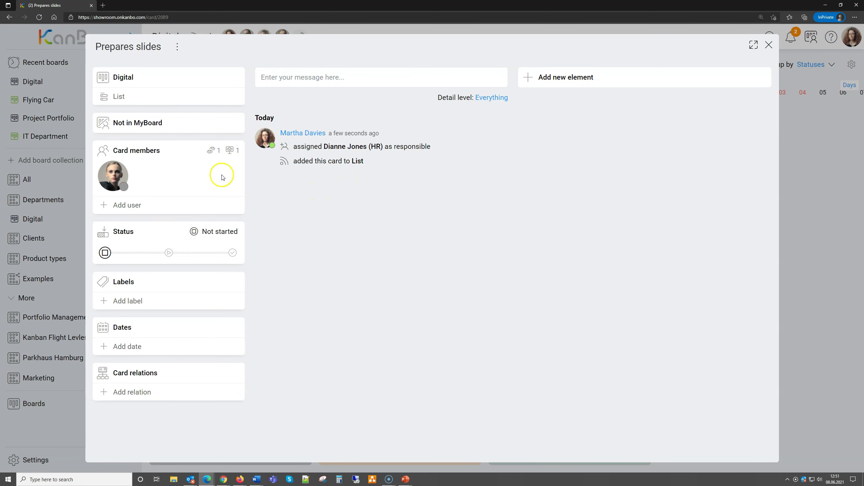
pyautogui.click(848, 126)
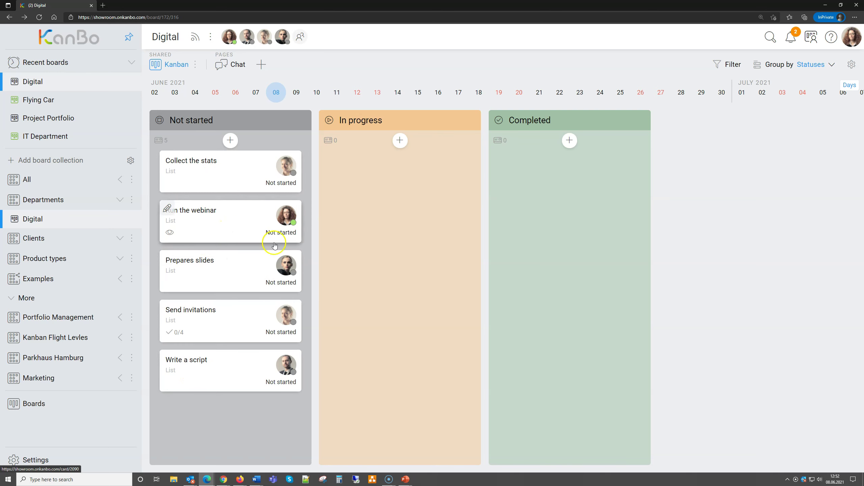
# Add a shared Gantt chart view named "Gantt" to the board
pyautogui.click(261, 69)
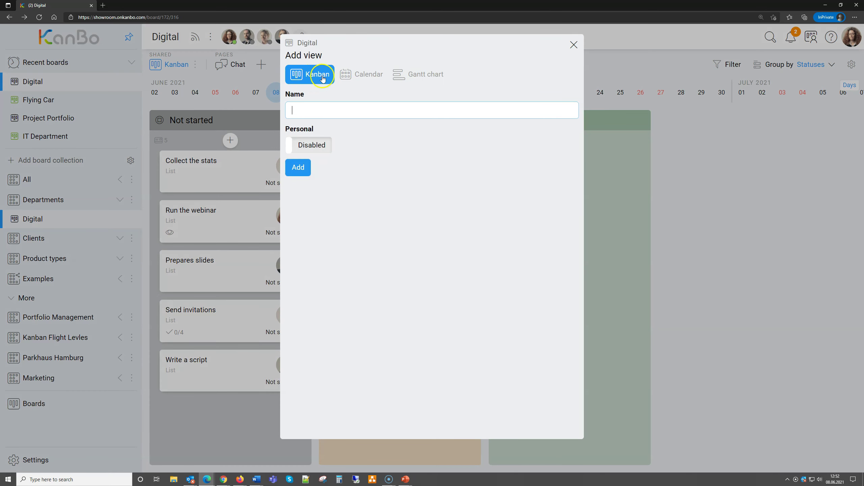
pyautogui.click(419, 74)
pyautogui.click(364, 111)
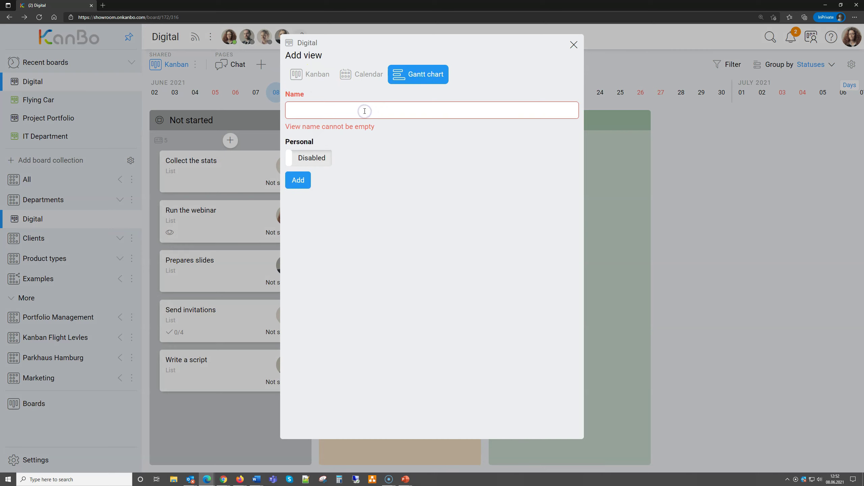
pyautogui.write('Gantt')
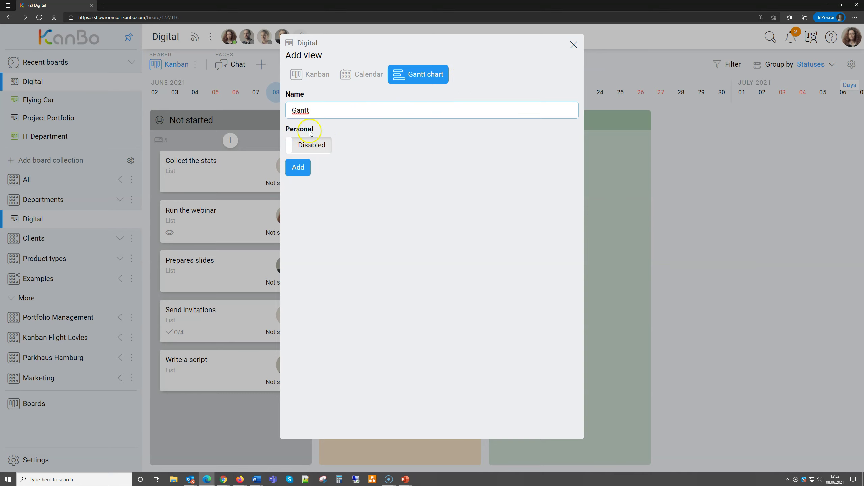
pyautogui.click(298, 168)
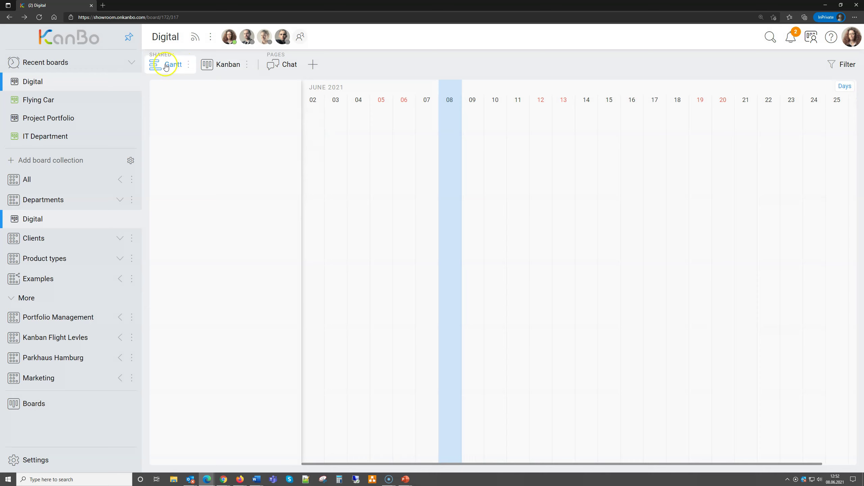
# Reorder the board views so that Gantt follows Kanban, and open the Kanban view
pyautogui.moveTo(166, 67); pyautogui.dragTo(160, 70)
pyautogui.moveTo(176, 67); pyautogui.dragTo(206, 66)
pyautogui.click(175, 65)
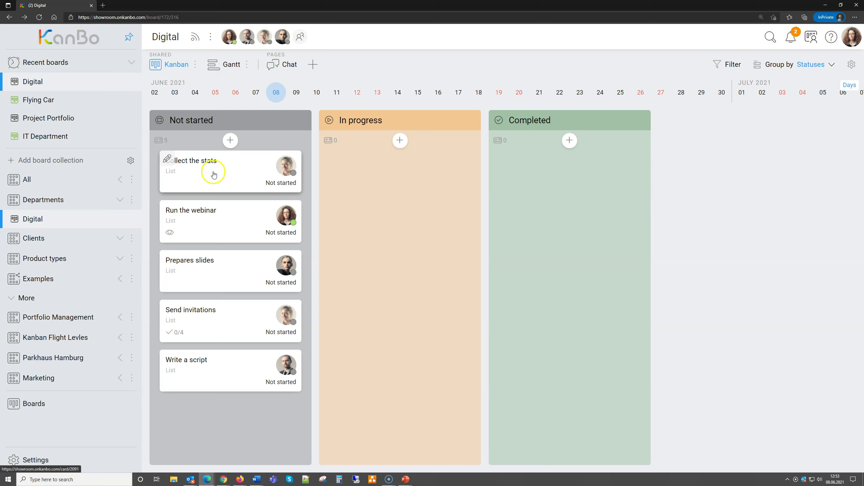
# Assign the date 8 June 2021 to all five cards in the Not started column
pyautogui.moveTo(224, 171); pyautogui.dragTo(276, 92)
pyautogui.moveTo(225, 219); pyautogui.dragTo(276, 92)
pyautogui.moveTo(232, 269); pyautogui.dragTo(276, 92)
pyautogui.moveTo(232, 317); pyautogui.dragTo(276, 92)
pyautogui.moveTo(234, 354); pyautogui.dragTo(276, 92)
# In the Gantt view, schedule Write a script for 14–16 June and Send invitations for 17 June, linked after Write a script
pyautogui.click(235, 64)
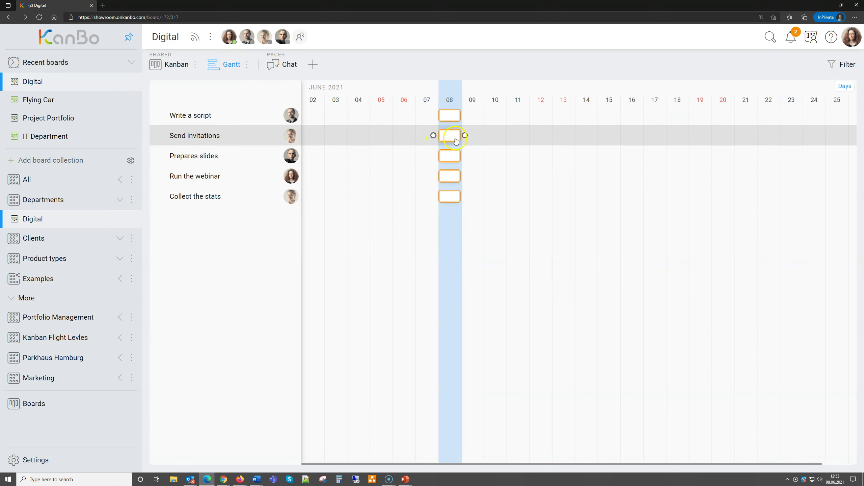
pyautogui.click(452, 122)
pyautogui.moveTo(451, 120); pyautogui.dragTo(633, 118)
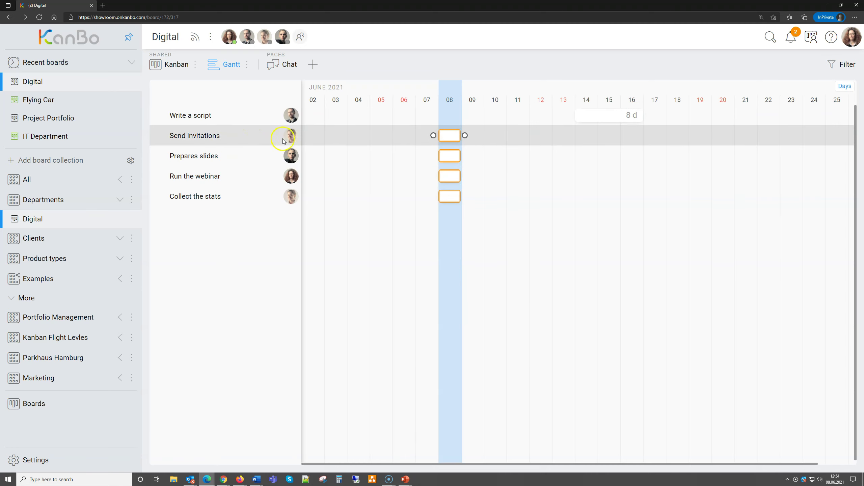
pyautogui.moveTo(451, 135); pyautogui.dragTo(638, 135)
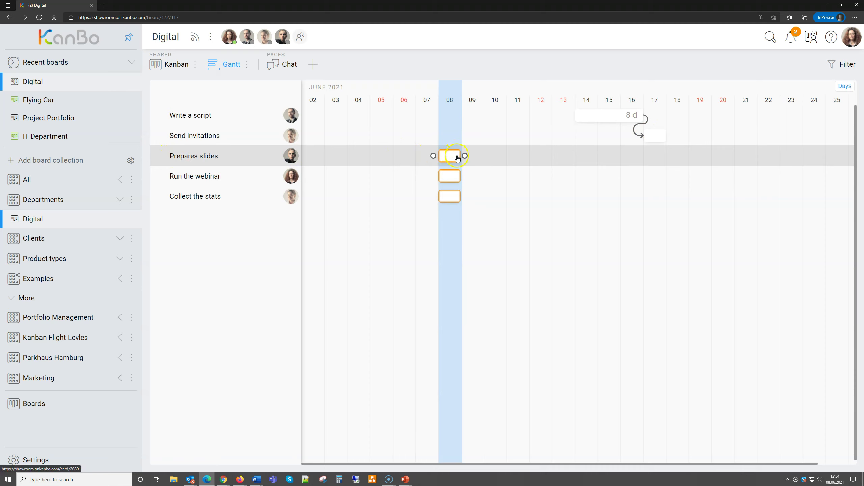
# Schedule Prepares slides for 21 June, linked after Send invitations, and extend Send invitations through 18 June
pyautogui.moveTo(452, 159); pyautogui.dragTo(746, 155)
pyautogui.moveTo(651, 136)
pyautogui.mouseDown()
pyautogui.moveTo(674, 136)
pyautogui.moveTo(650, 139)
pyautogui.mouseUp()
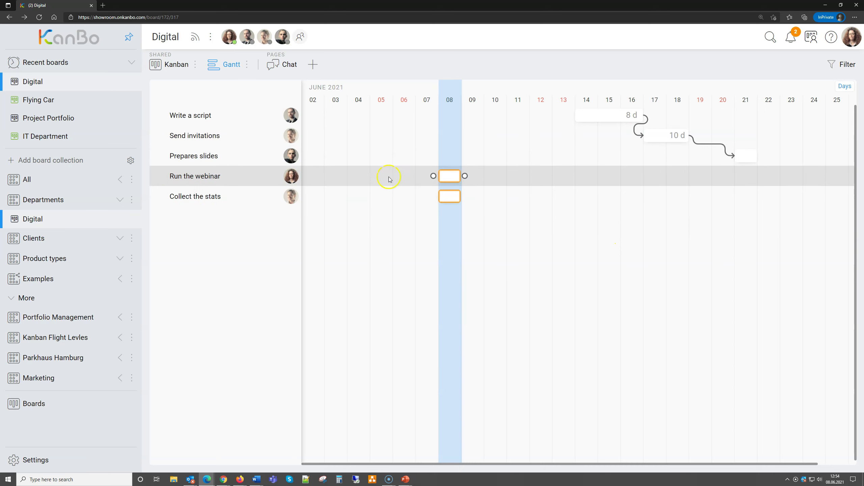
# Schedule Run the webinar for 24 June after Prepares slides, and Collect the stats for 28 June after Run the webinar, linking each pair
pyautogui.hscroll(2, 544, 232)
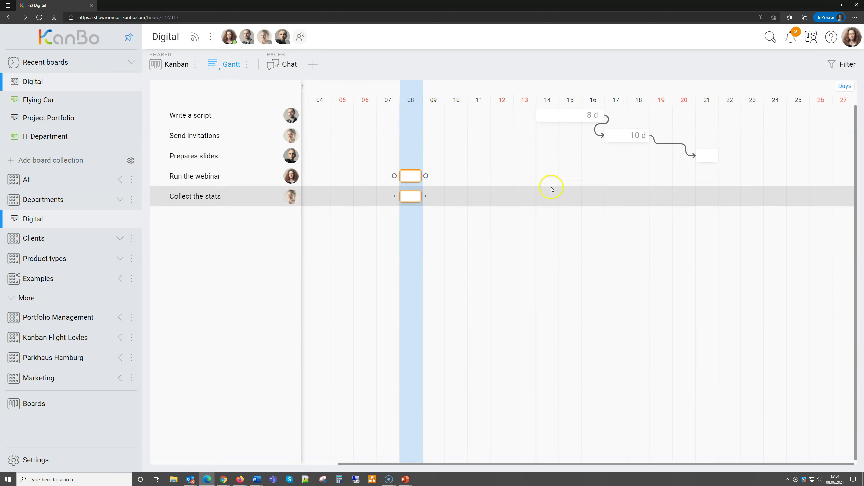
pyautogui.moveTo(410, 176); pyautogui.dragTo(722, 157)
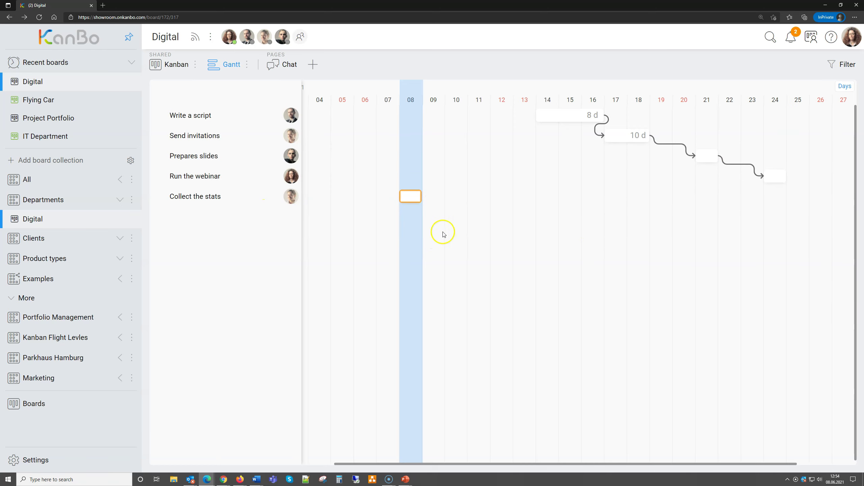
pyautogui.moveTo(404, 200); pyautogui.dragTo(794, 191)
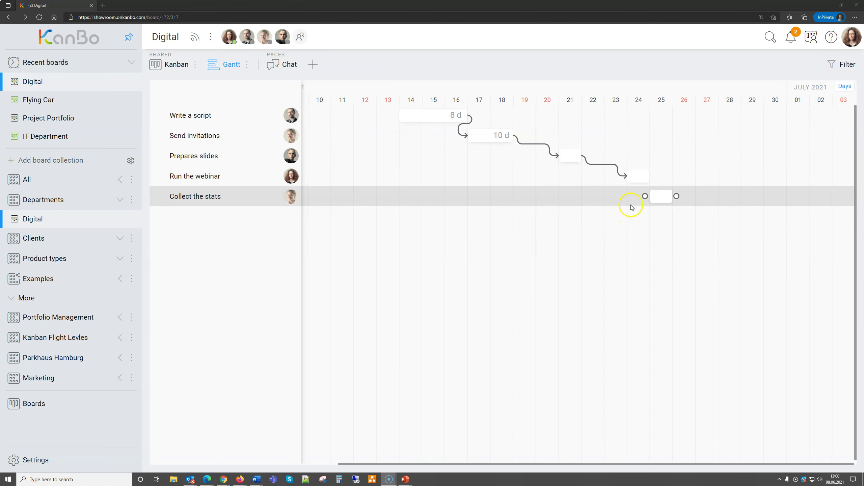
pyautogui.moveTo(653, 177); pyautogui.dragTo(632, 176)
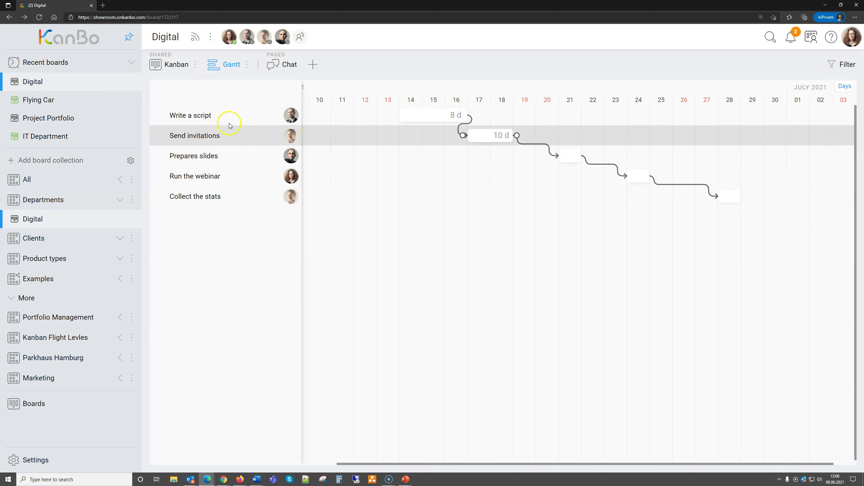
# Review the Write a script card's details, and check its 14 and 16 June markers on the Kanban view's timeline
pyautogui.click(203, 116)
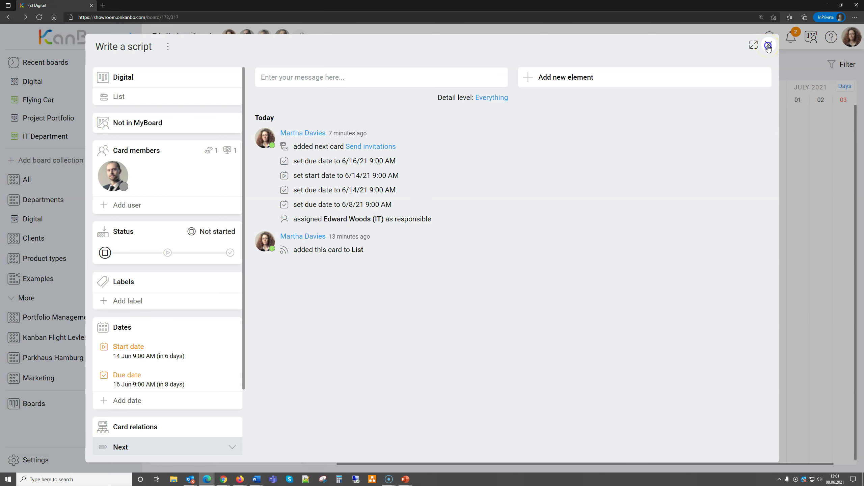
pyautogui.click(768, 46)
pyautogui.click(167, 65)
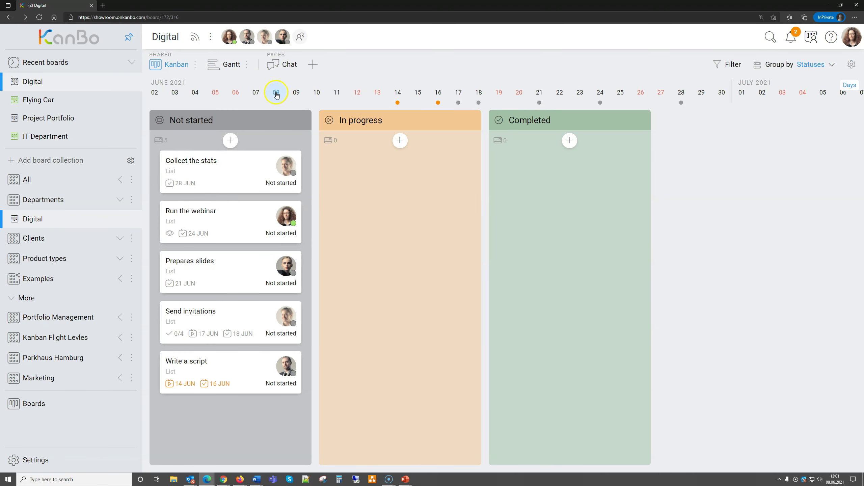
pyautogui.click(397, 103)
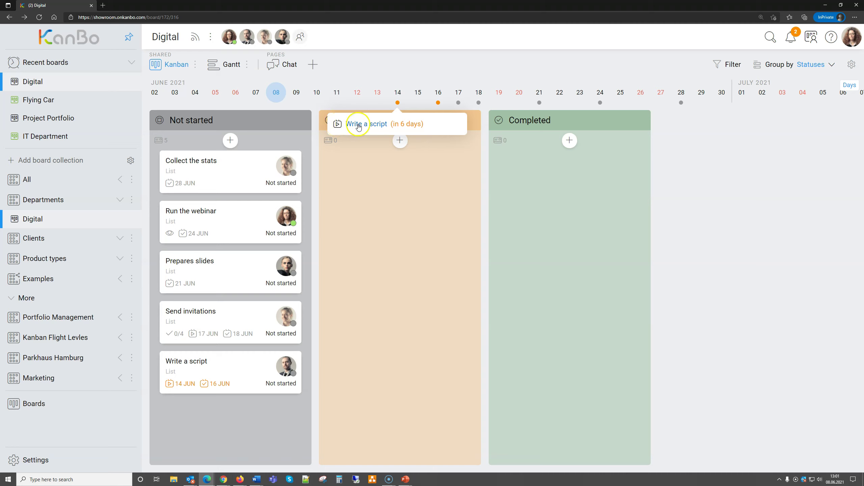
pyautogui.click(438, 102)
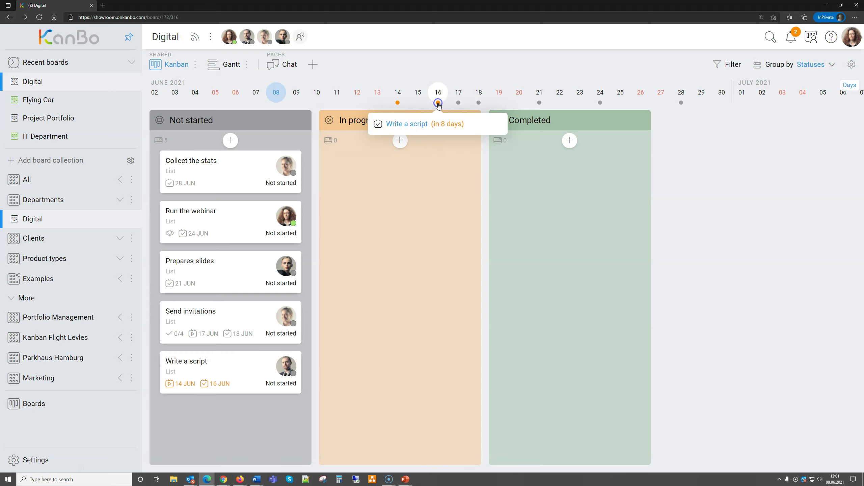
pyautogui.click(379, 124)
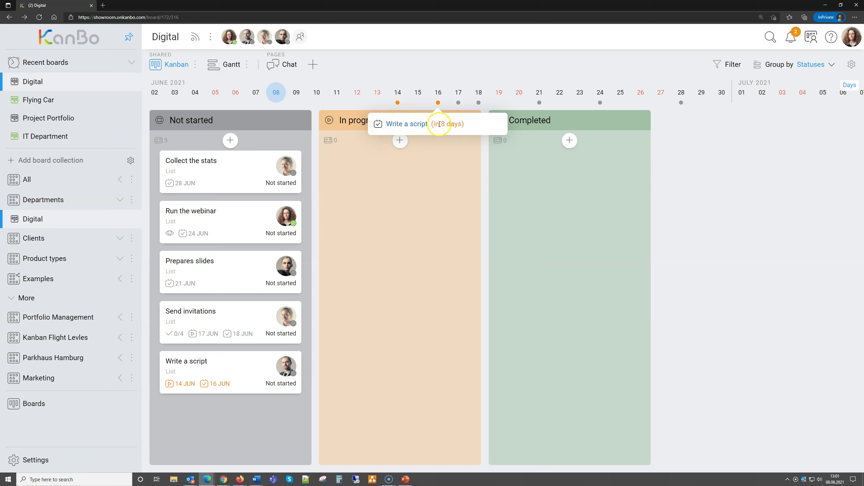
pyautogui.moveTo(445, 125)
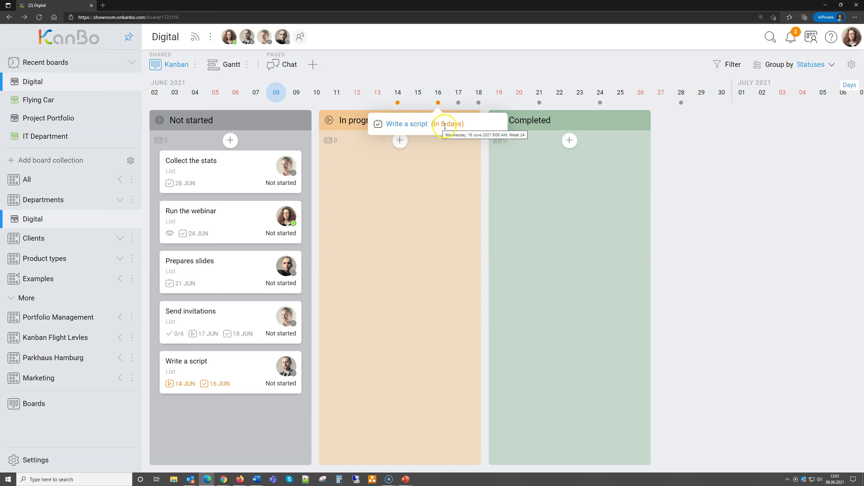
pyautogui.click(446, 165)
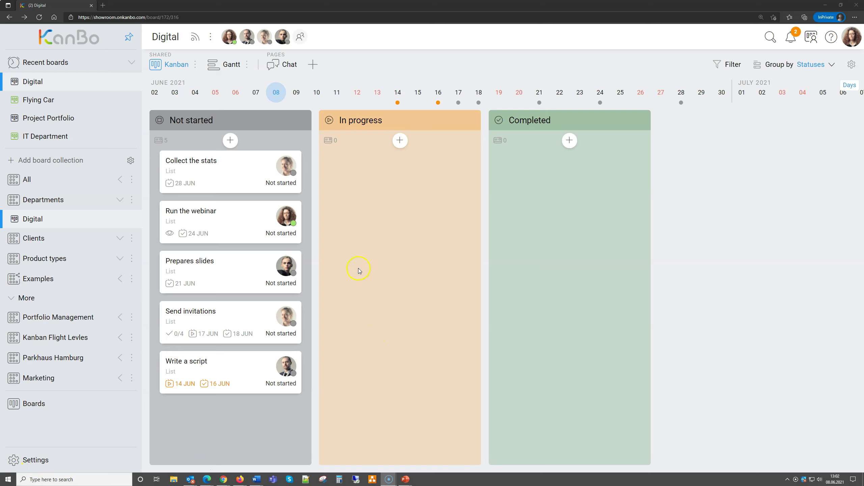
# Move the Write a script card from Not started to In progress
pyautogui.moveTo(217, 370); pyautogui.dragTo(380, 157)
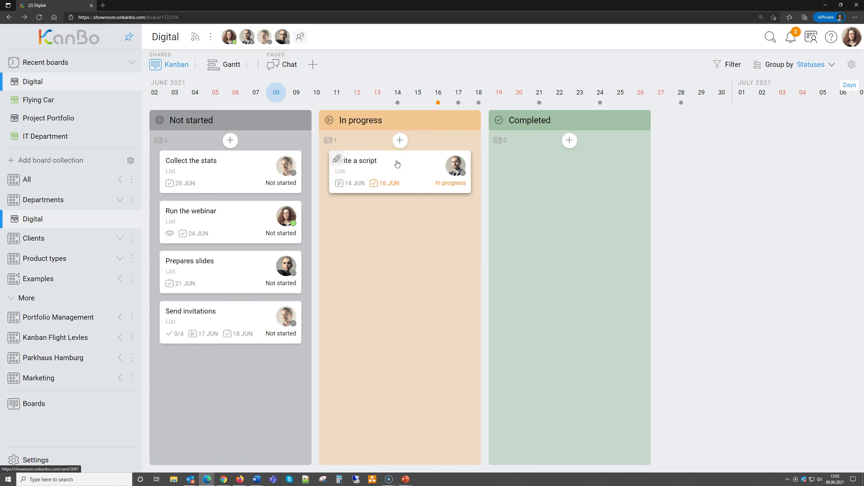
pyautogui.click(398, 164)
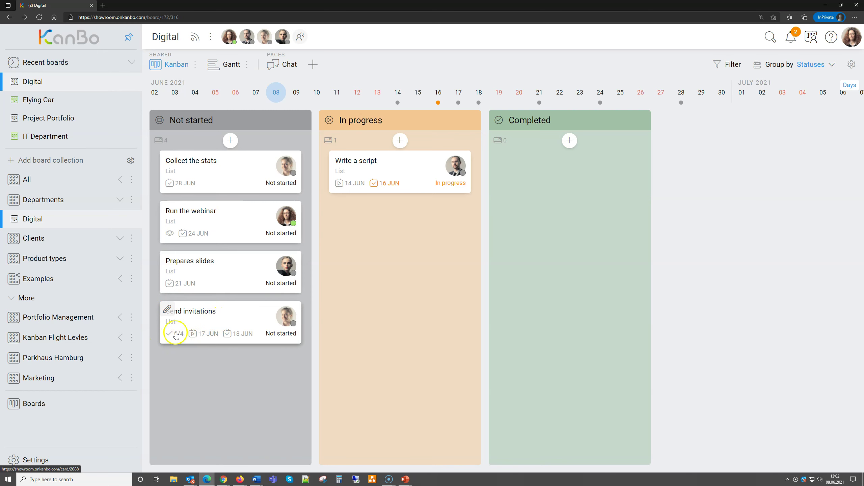
# Open the Send invitations card and assign the HR board member to it as co-worker
pyautogui.click(231, 317)
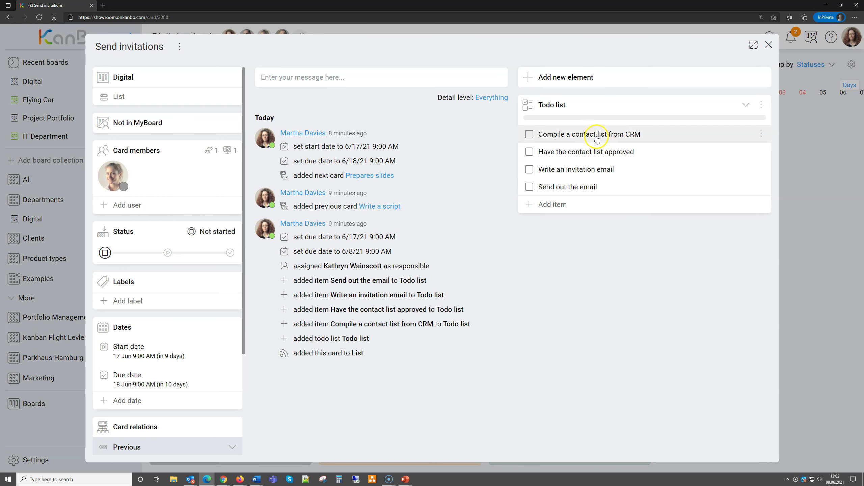
pyautogui.click(141, 206)
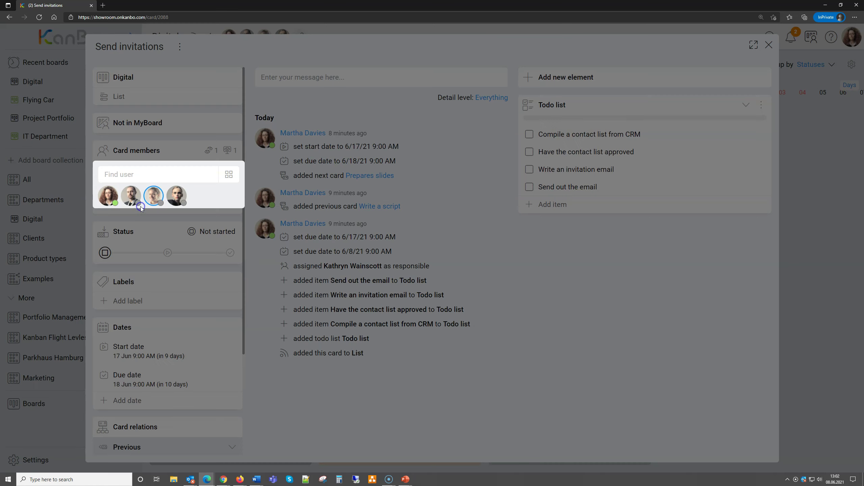
pyautogui.click(176, 195)
pyautogui.click(424, 217)
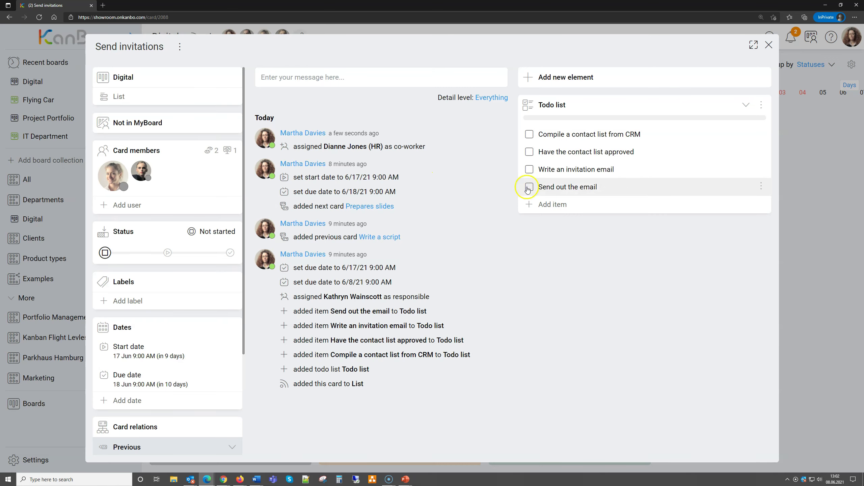
# Mention the card's responsible member in the todo items Compile a contact list from CRM and Have the contact list approved
pyautogui.moveTo(114, 174); pyautogui.dragTo(546, 133)
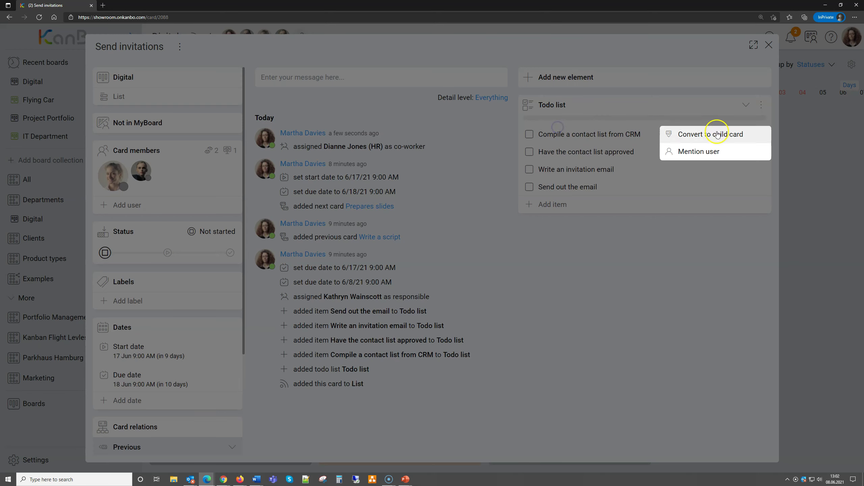
pyautogui.click(717, 150)
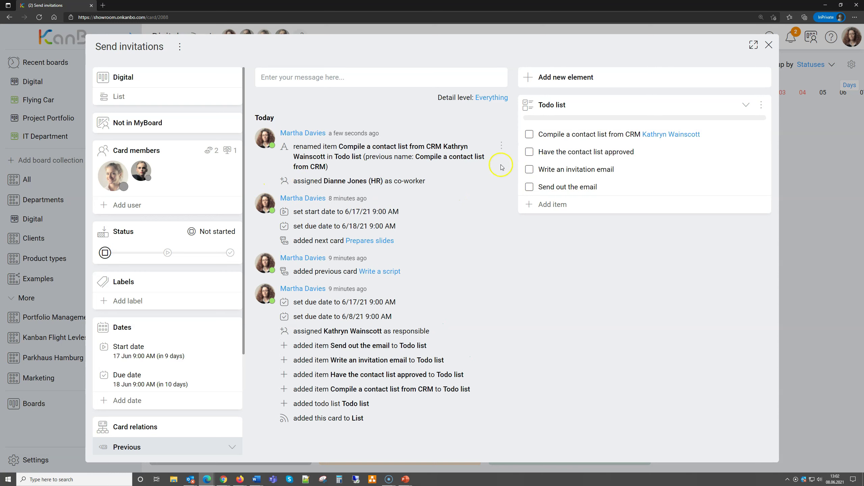
pyautogui.click(666, 151)
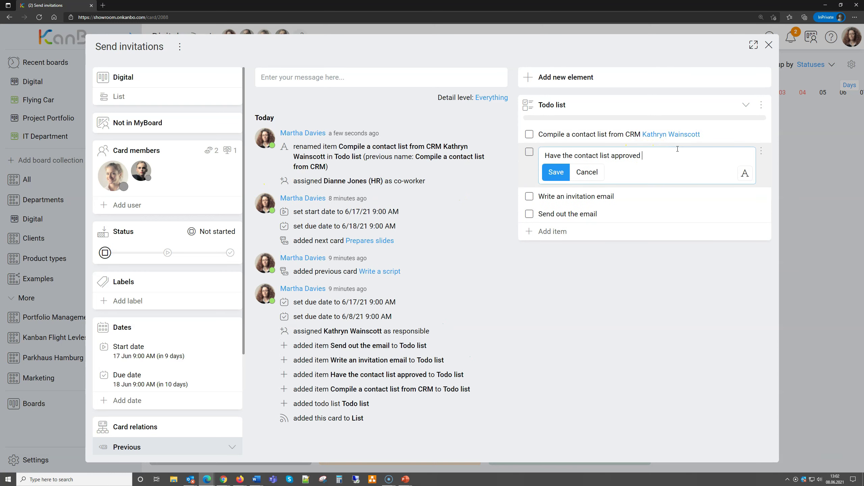
pyautogui.write('@')
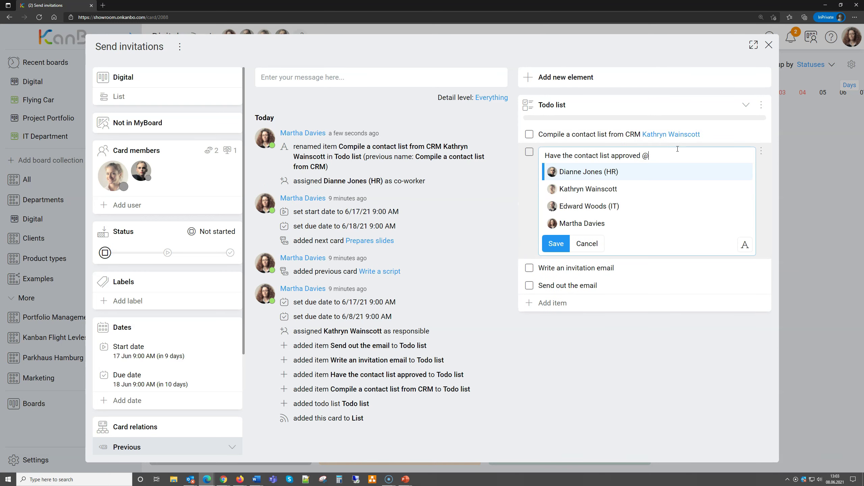
pyautogui.press('Down')
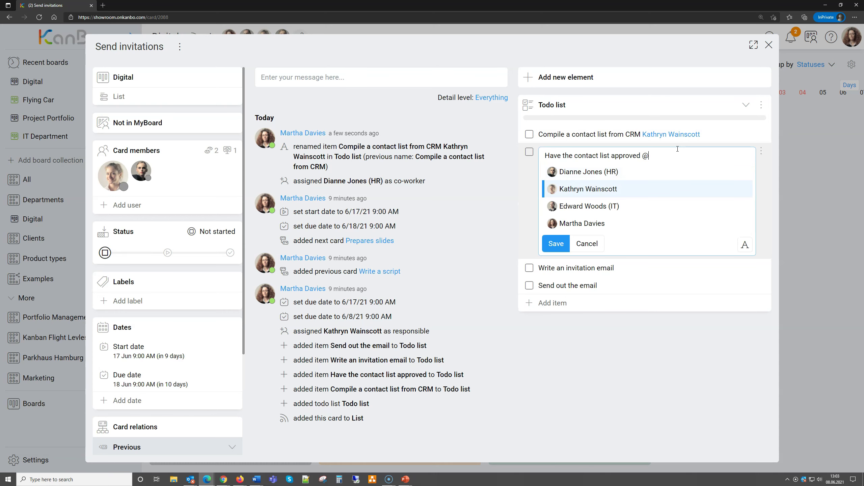
pyautogui.press('Return')
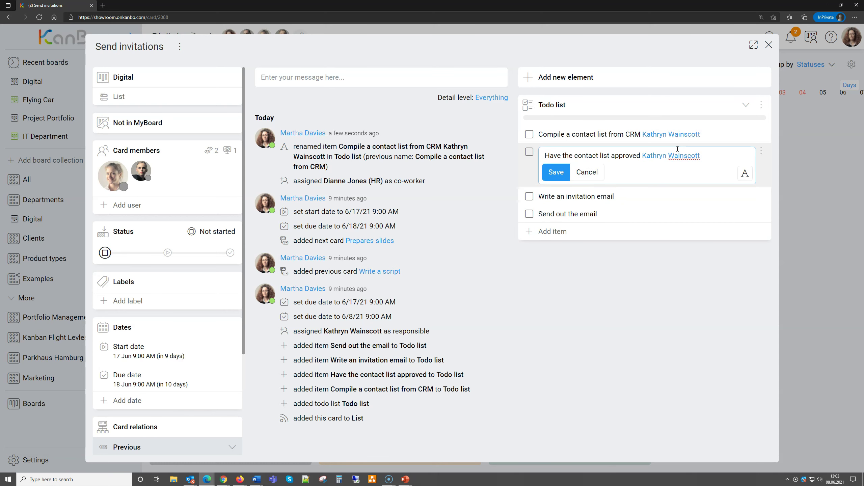
pyautogui.click(555, 172)
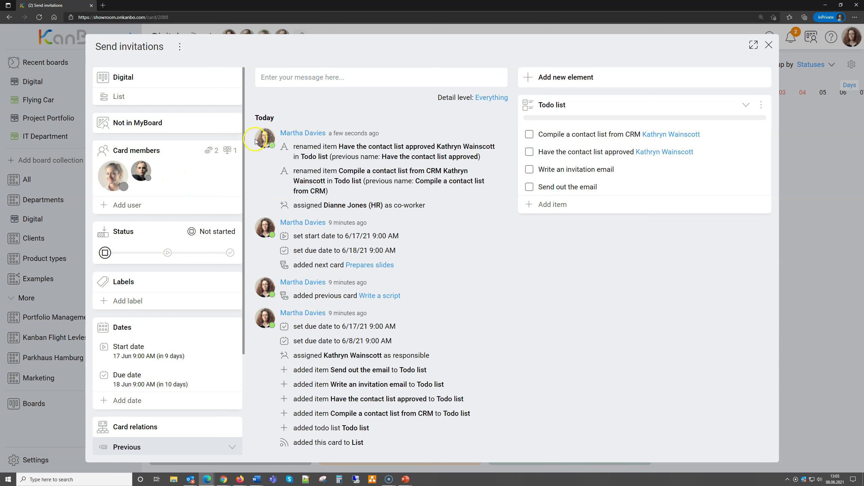
# Mention the card's author in the Write an invitation email item and the responsible member in Send out the email
pyautogui.moveTo(265, 140); pyautogui.dragTo(678, 164)
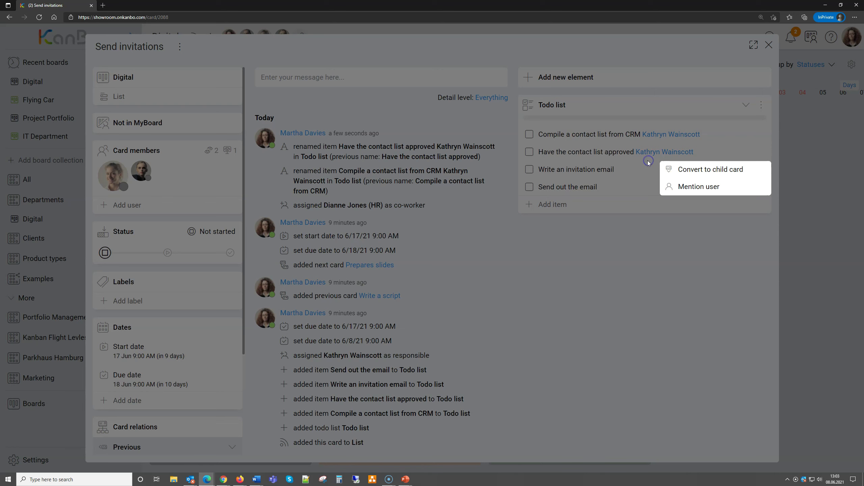
pyautogui.click(710, 190)
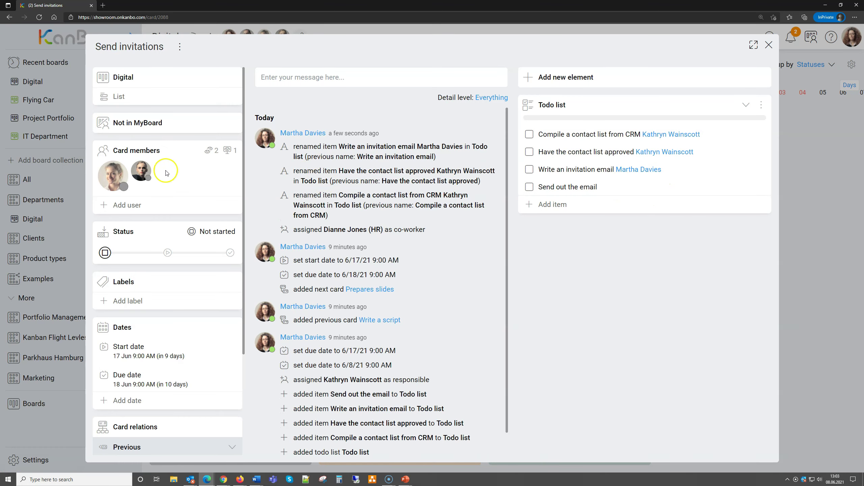
pyautogui.moveTo(115, 176); pyautogui.dragTo(596, 186)
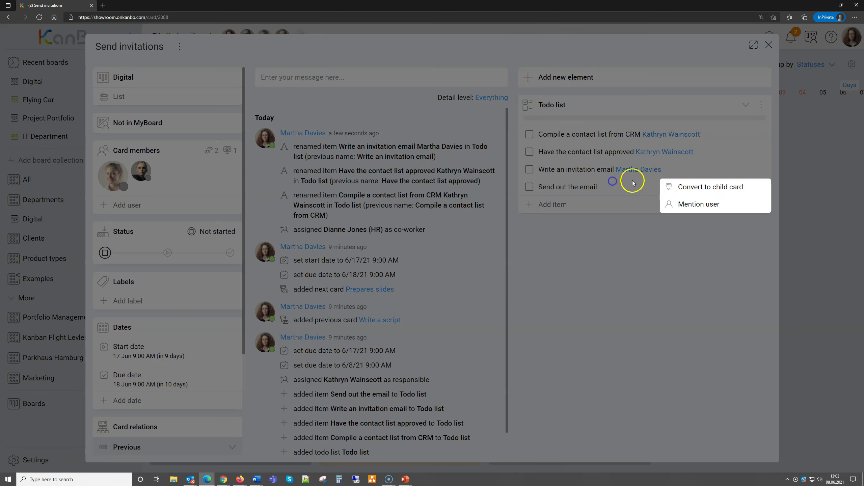
pyautogui.click(693, 204)
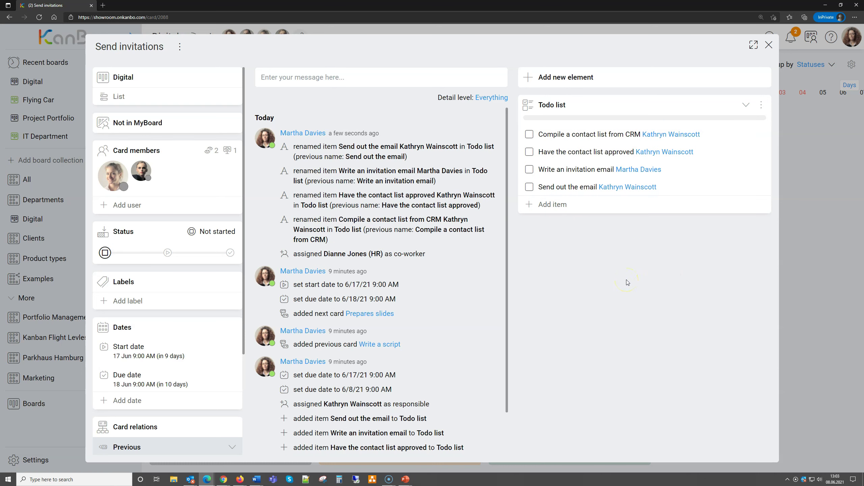
# Mark Compile a contact list from CRM and Have the contact list approved as complete, and close the Send invitations card
pyautogui.click(579, 258)
pyautogui.click(125, 112)
pyautogui.click(529, 134)
pyautogui.click(529, 152)
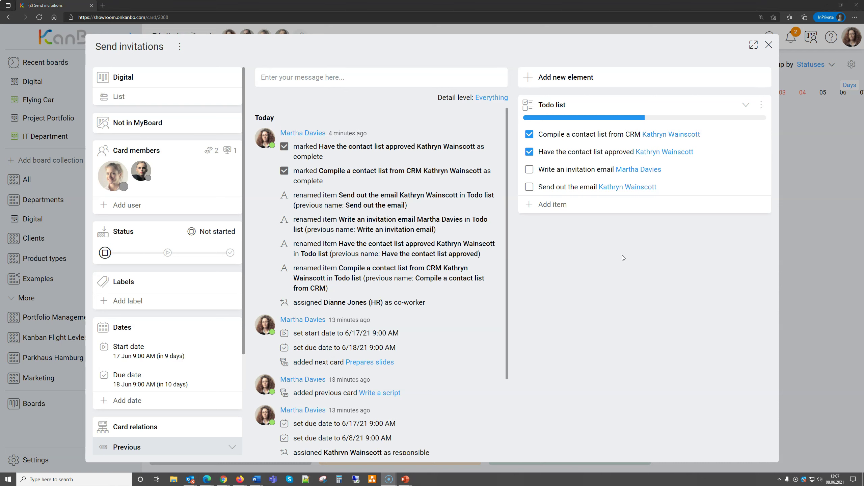
pyautogui.click(804, 196)
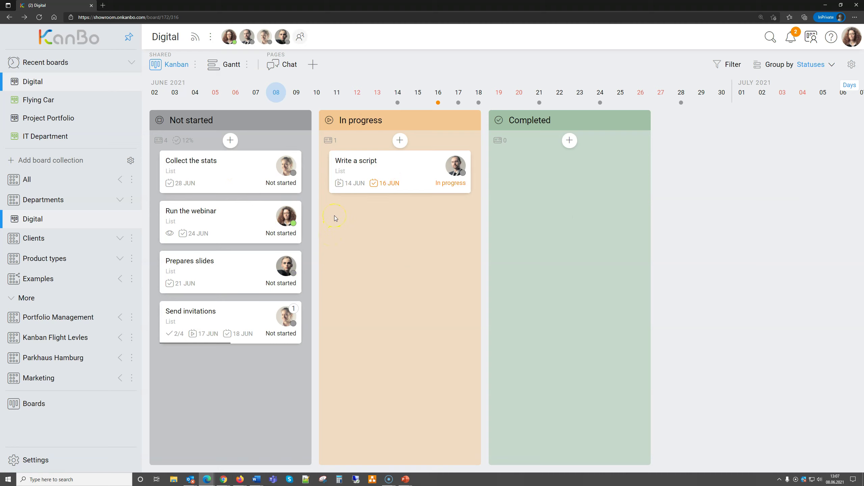
# Check the linked card schedule in the Gantt view and return to the Kanban view
pyautogui.click(231, 65)
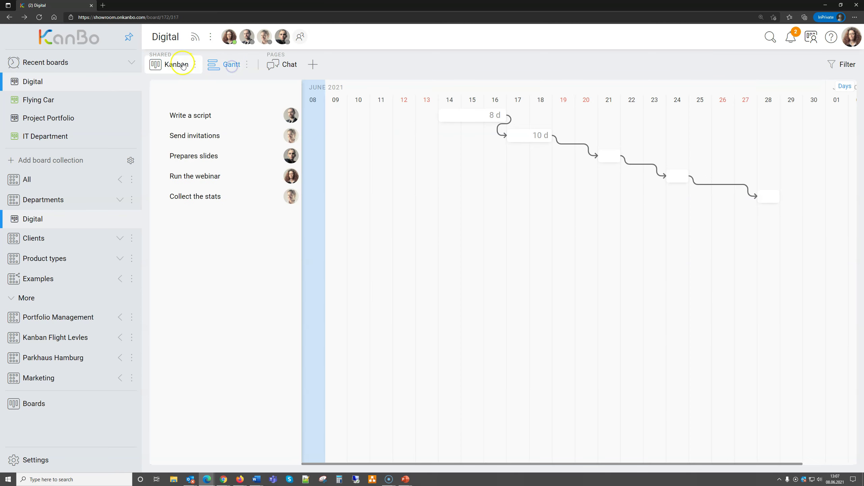
pyautogui.click(181, 65)
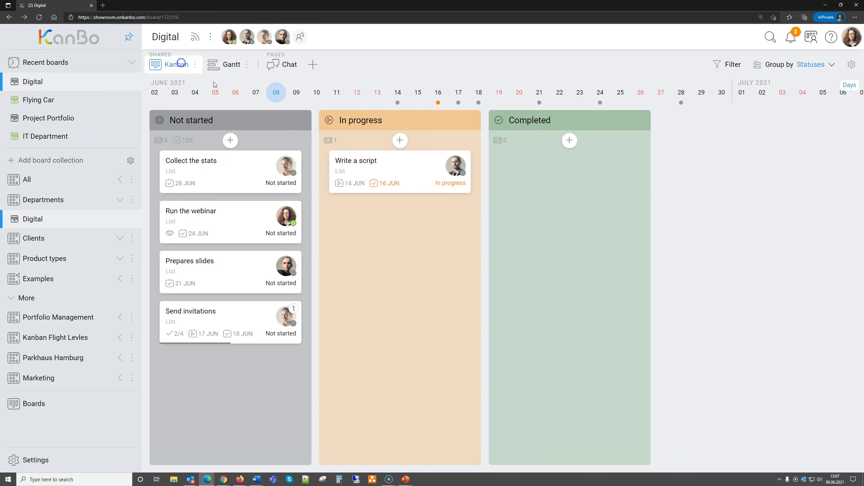
pyautogui.click(418, 244)
pyautogui.click(455, 234)
# Group the Kanban view's cards by Users and look across the member columns
pyautogui.click(813, 69)
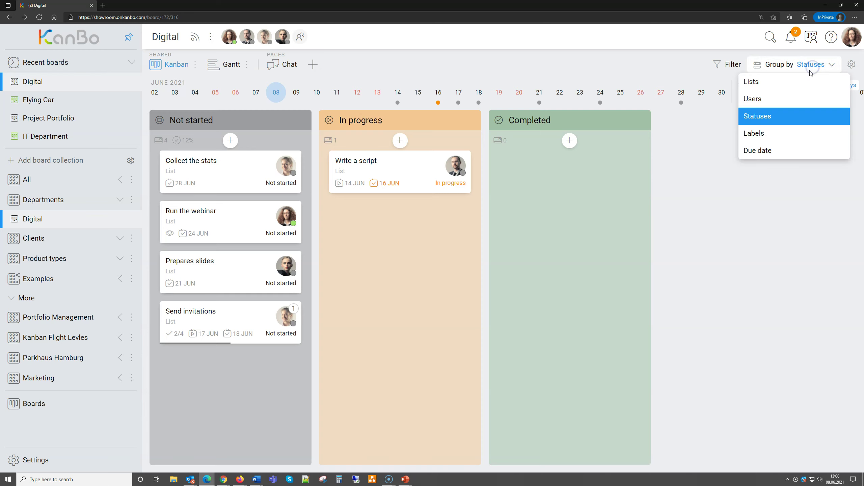
pyautogui.click(775, 104)
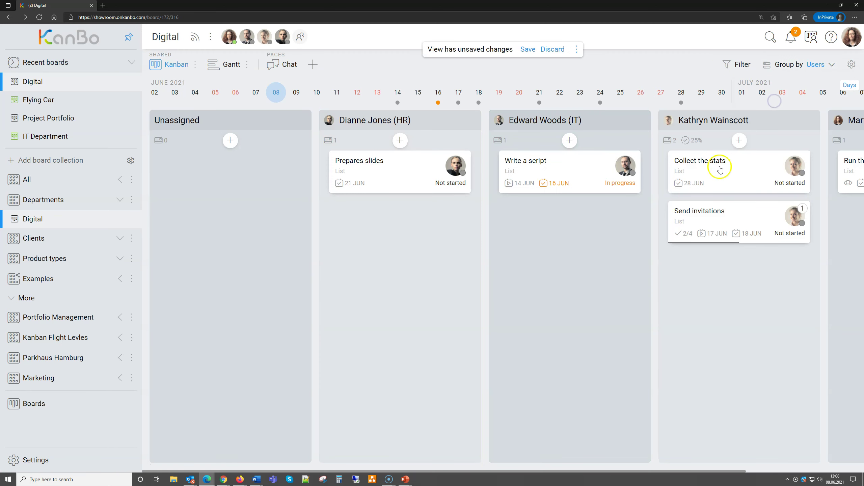
pyautogui.moveTo(685, 317); pyautogui.dragTo(663, 319)
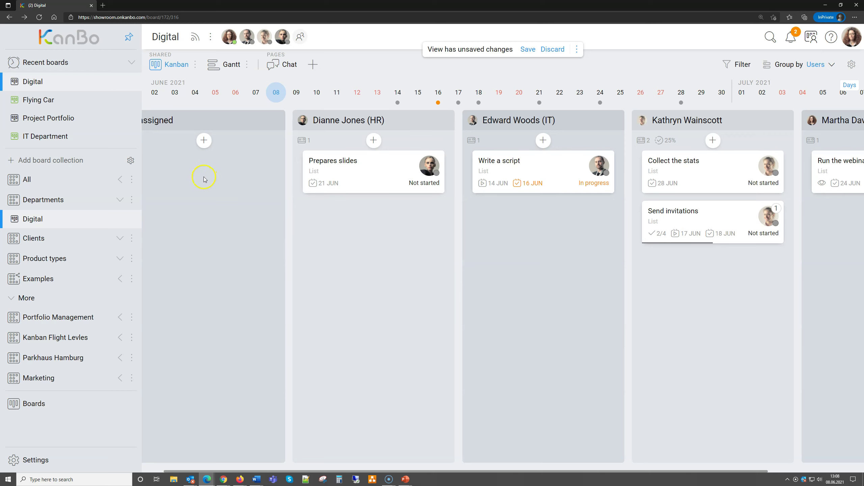
# Save the user-grouped view as a new shared view named By user and place it between Kanban and Gantt
pyautogui.moveTo(659, 290); pyautogui.dragTo(528, 295)
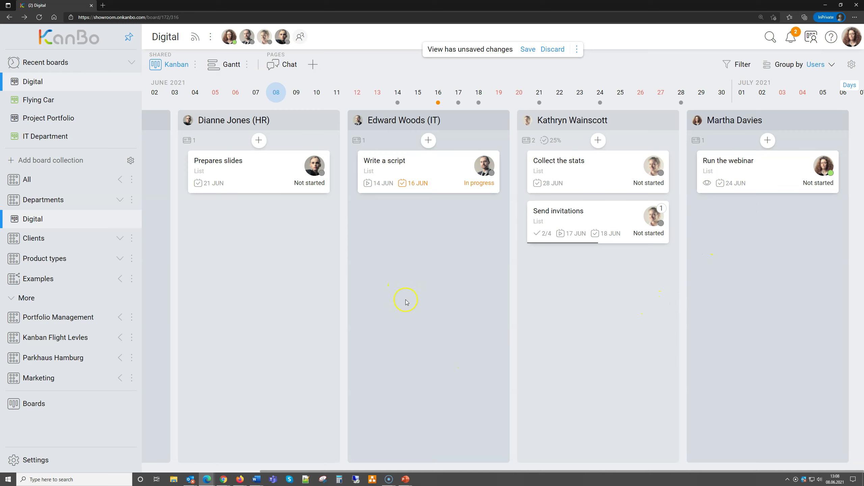
pyautogui.click(415, 294)
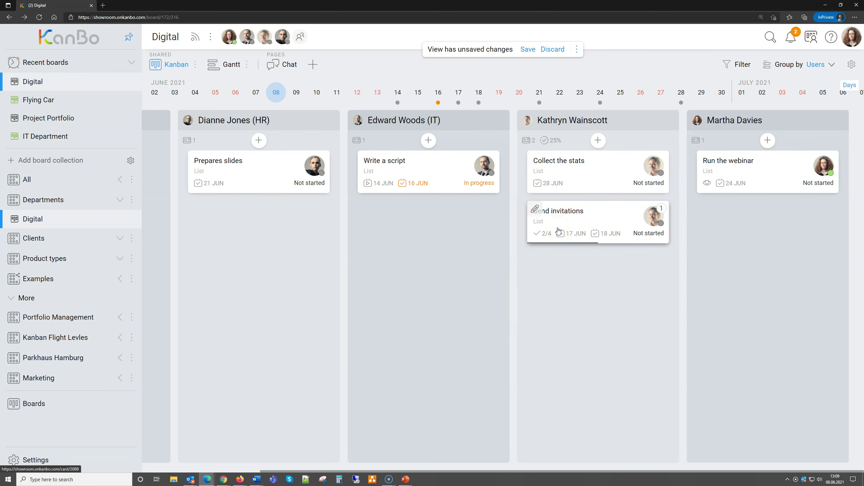
pyautogui.moveTo(436, 294); pyautogui.dragTo(583, 263)
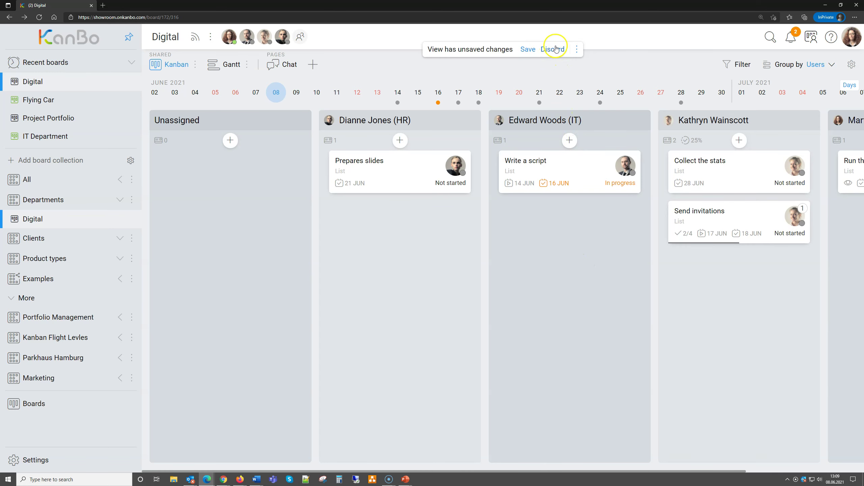
pyautogui.click(577, 49)
pyautogui.click(597, 50)
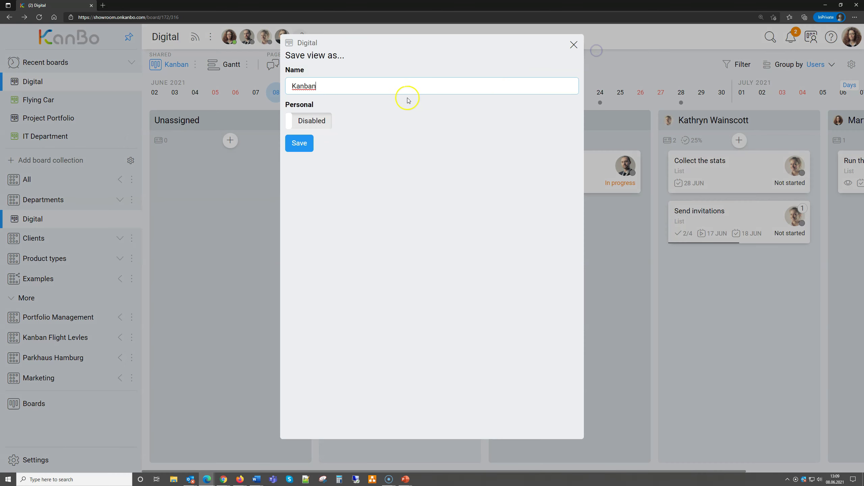
pyautogui.doubleClick(387, 86)
pyautogui.write('By user')
pyautogui.click(300, 143)
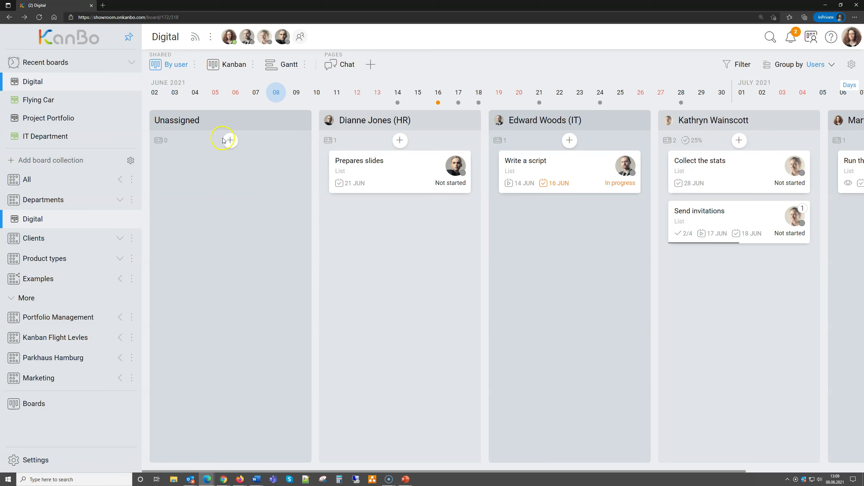
pyautogui.moveTo(171, 65); pyautogui.dragTo(245, 60)
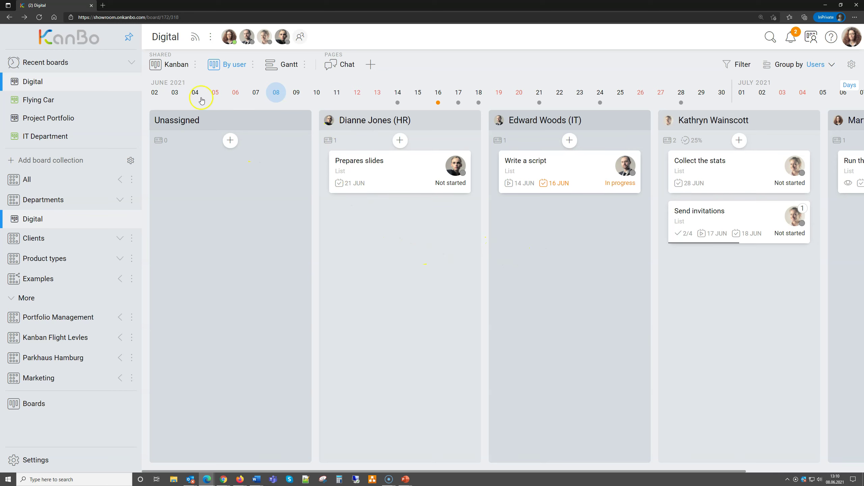
# Return to the Kanban view and filter its cards to those with a due date of Next week
pyautogui.click(174, 67)
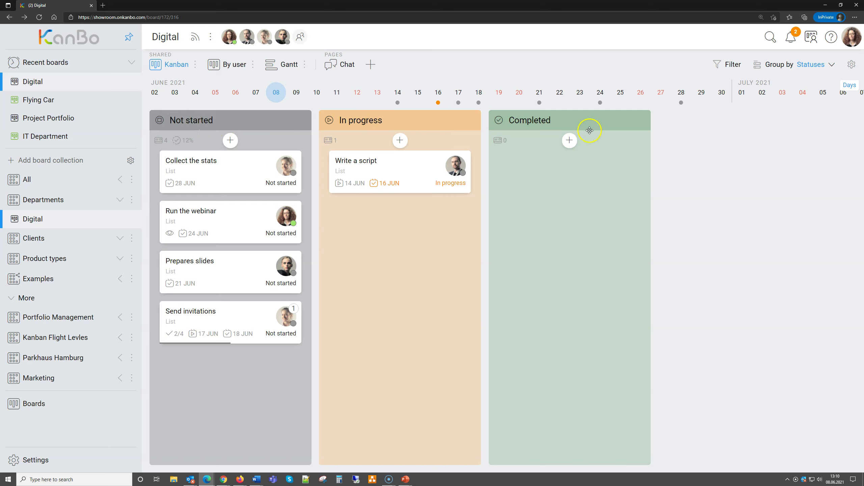
pyautogui.click(732, 65)
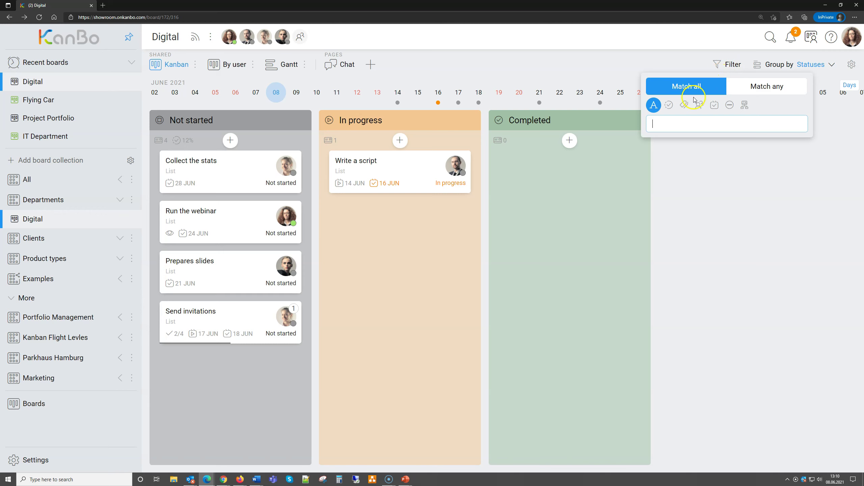
pyautogui.click(715, 107)
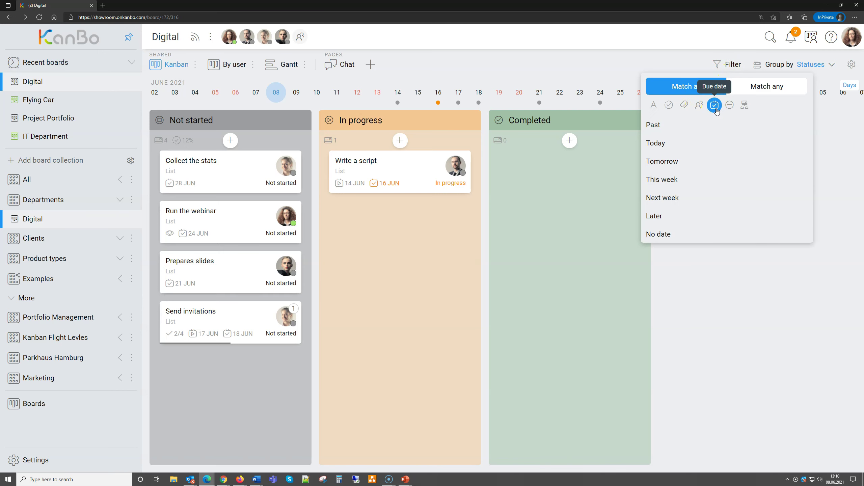
pyautogui.click(688, 200)
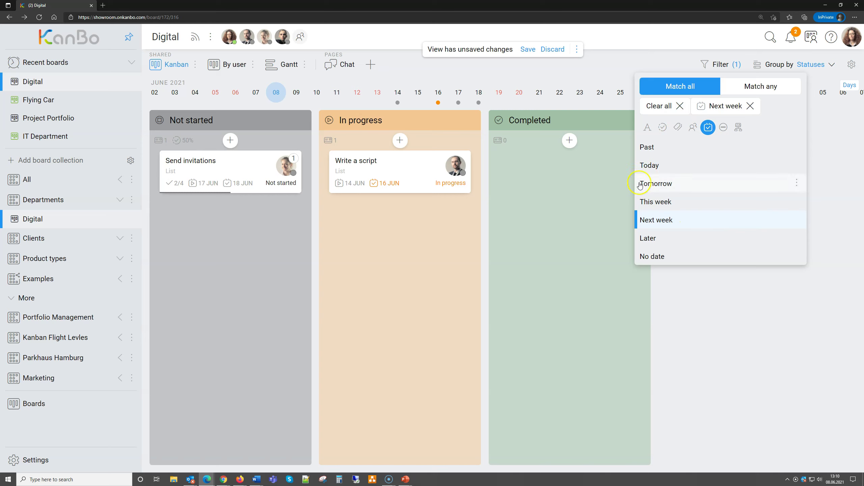
# Save the filtered view as a new shared view named Due next week and place it between By user and Gantt
pyautogui.click(528, 51)
pyautogui.click(576, 49)
pyautogui.click(597, 50)
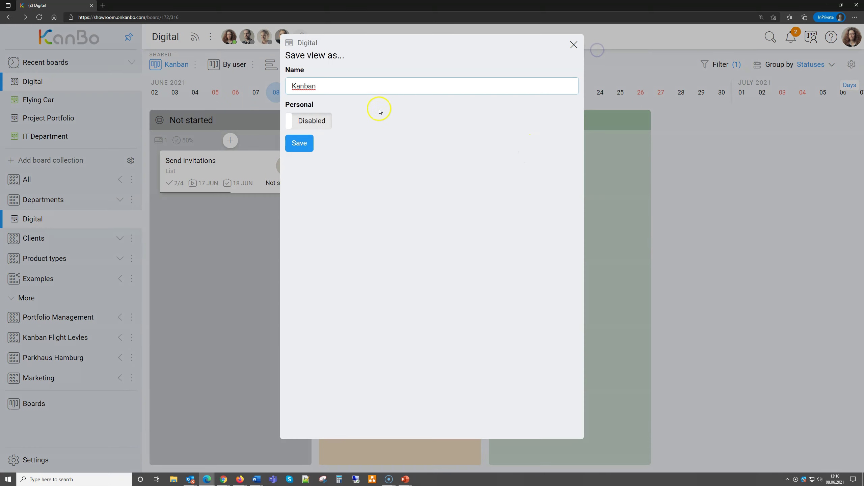
pyautogui.doubleClick(350, 88)
pyautogui.write('Due next week')
pyautogui.click(304, 142)
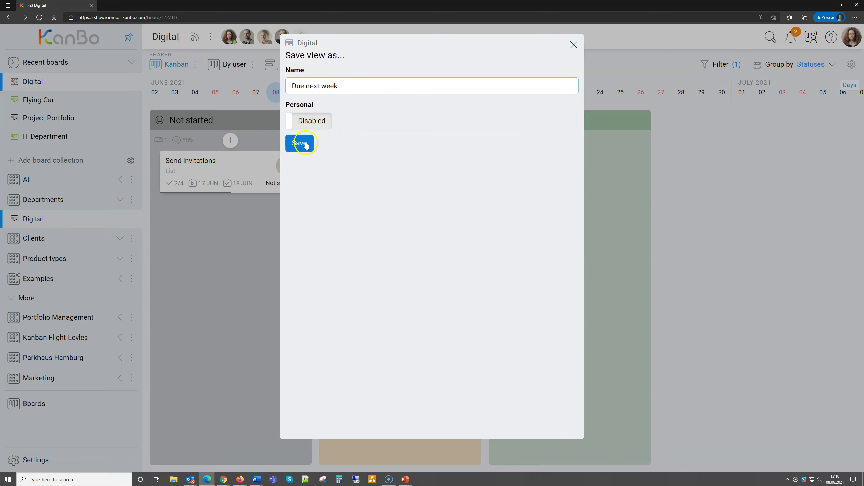
pyautogui.click(184, 75)
pyautogui.moveTo(187, 65); pyautogui.dragTo(319, 64)
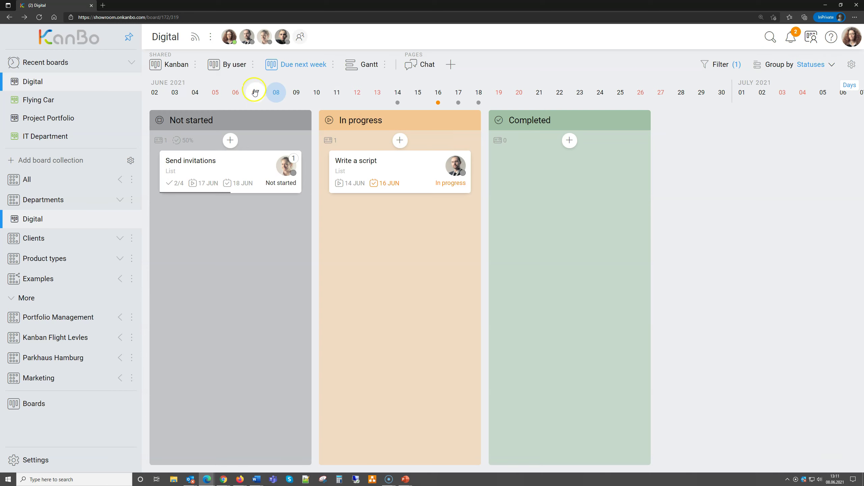
# Look through the board's By user, Gantt and Due next week views and return to the Kanban view
pyautogui.click(212, 73)
pyautogui.moveTo(525, 286); pyautogui.dragTo(383, 279)
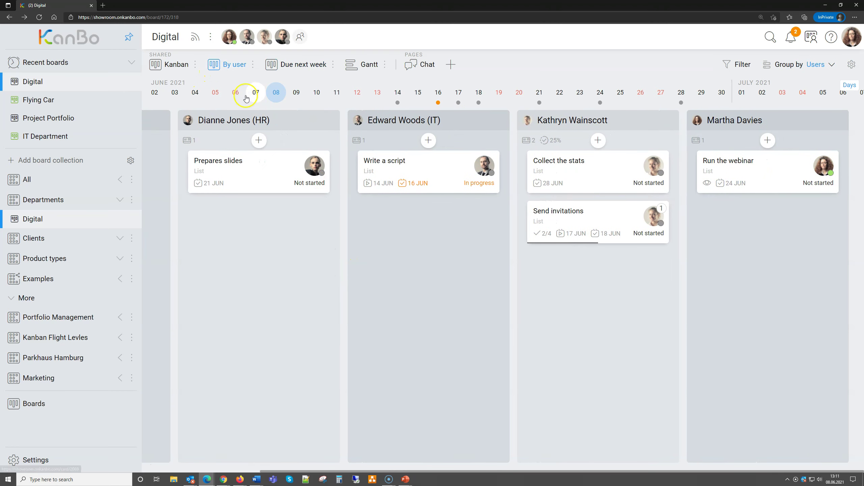
pyautogui.click(184, 63)
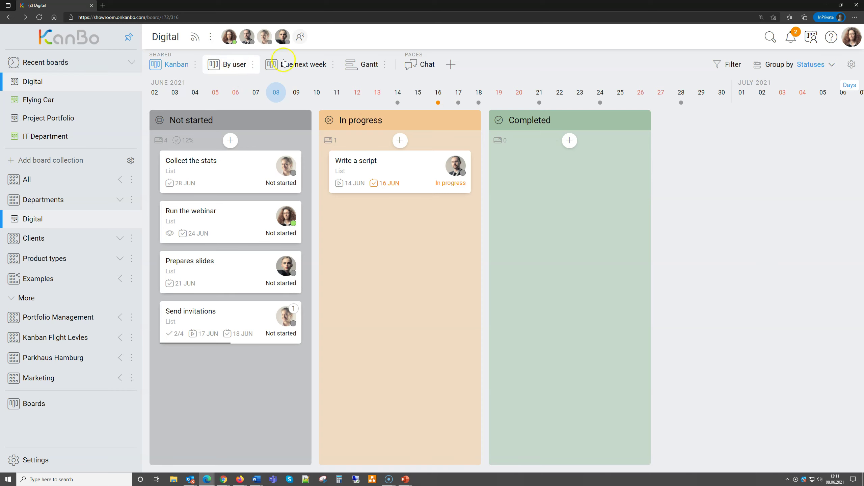
pyautogui.click(376, 65)
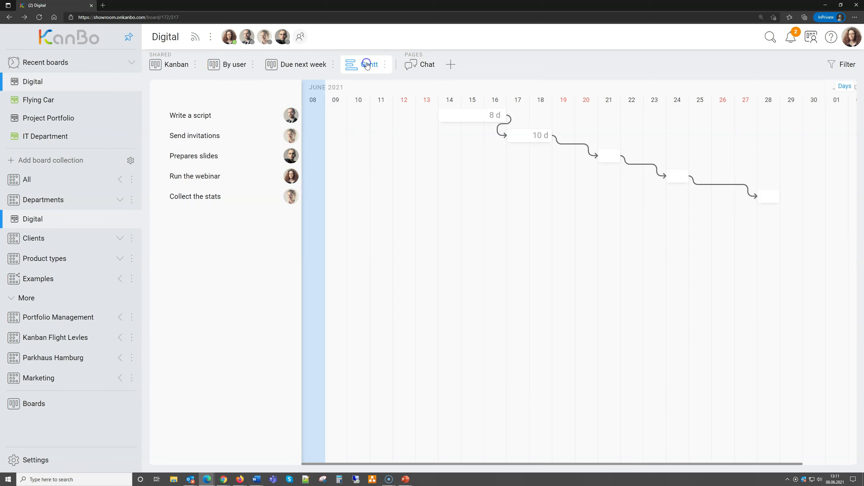
pyautogui.click(313, 65)
pyautogui.click(225, 65)
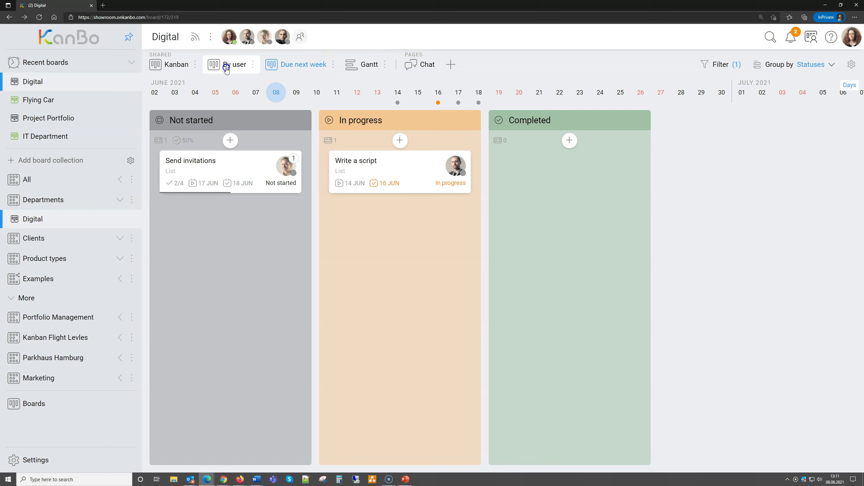
pyautogui.click(186, 68)
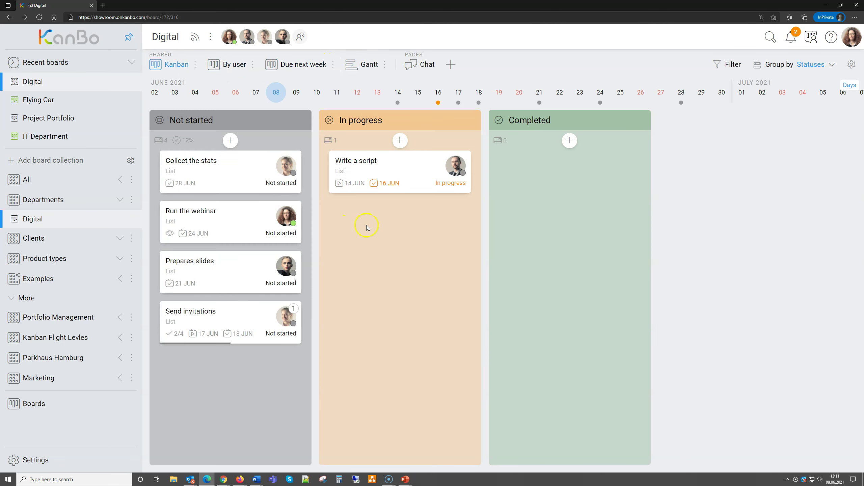
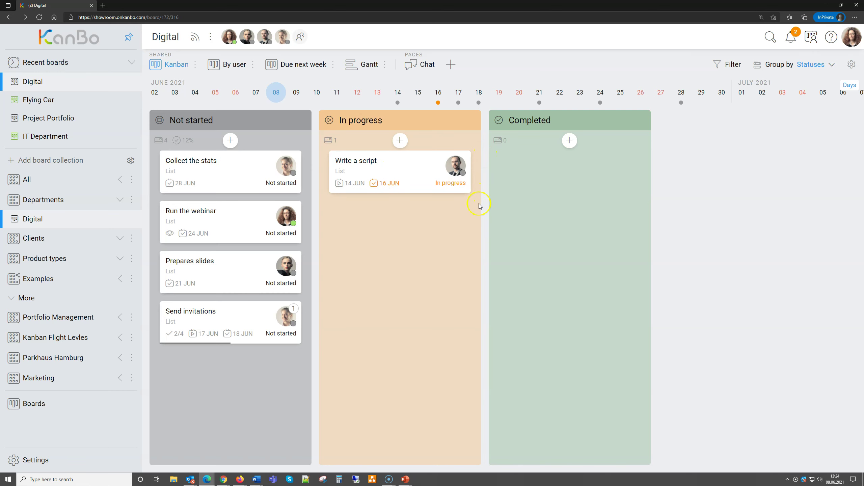
# Add a black card status named Info with status role None to the board and move it ahead of Not started
pyautogui.click(210, 37)
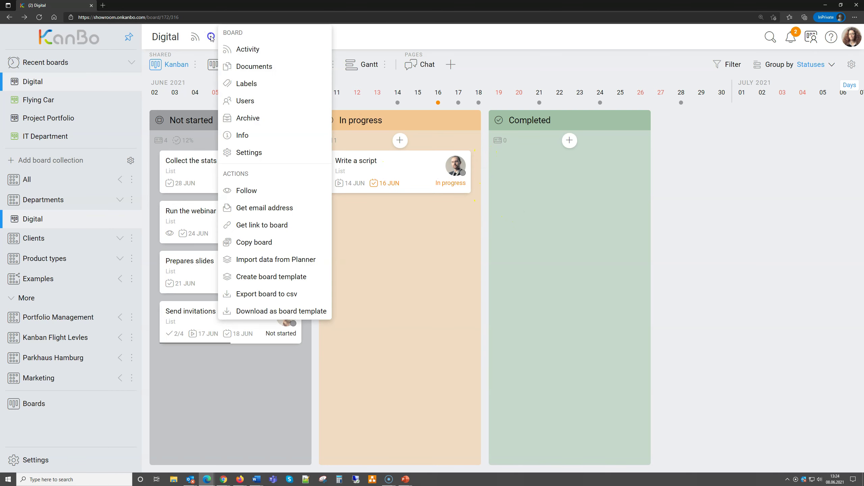
pyautogui.click(261, 154)
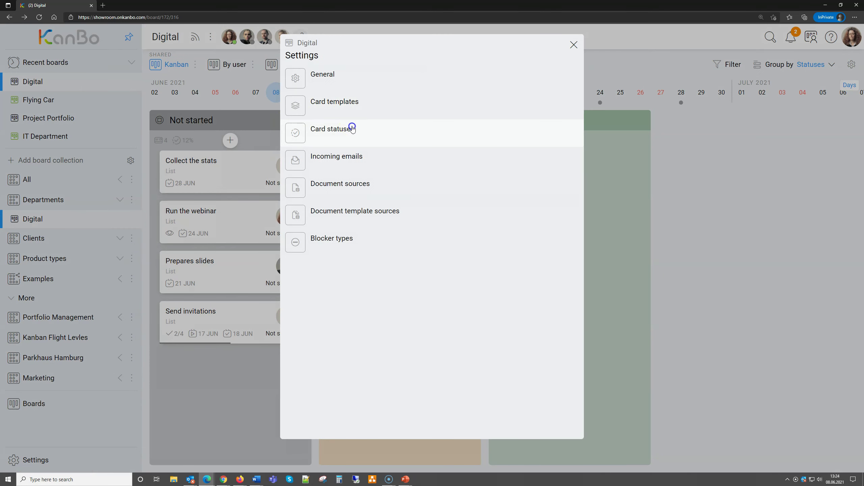
pyautogui.click(351, 126)
pyautogui.click(303, 79)
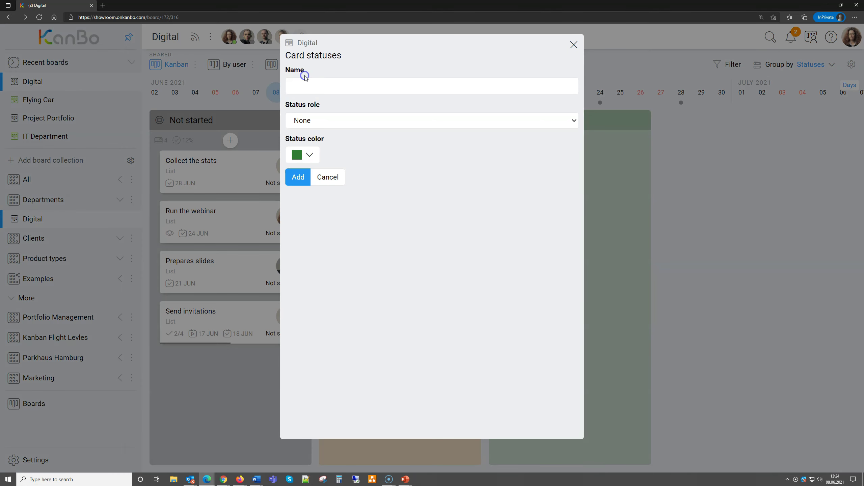
pyautogui.click(315, 85)
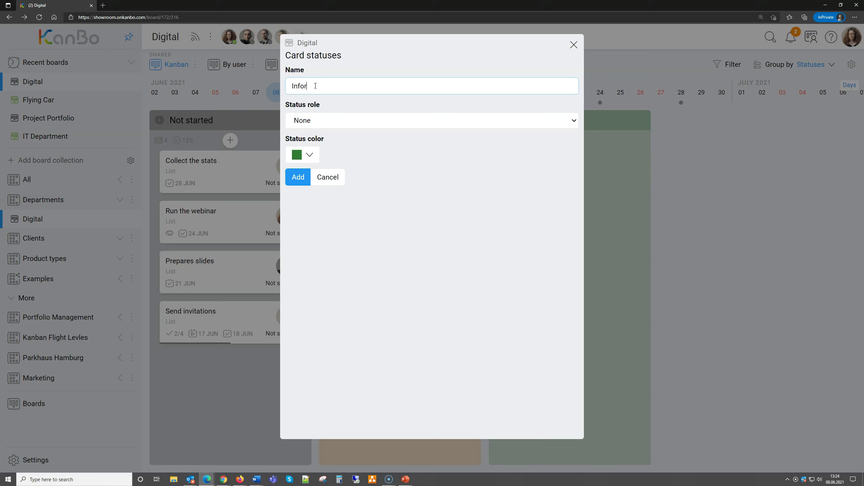
pyautogui.write('Info')
pyautogui.click(350, 118)
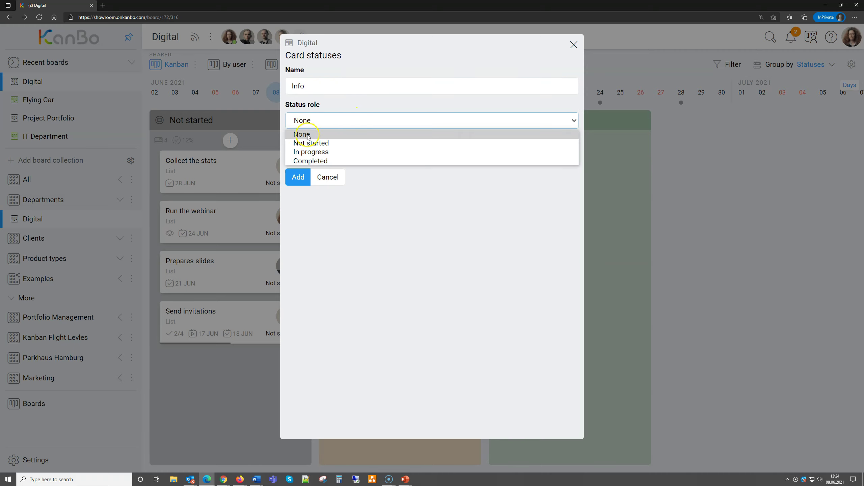
pyautogui.click(302, 134)
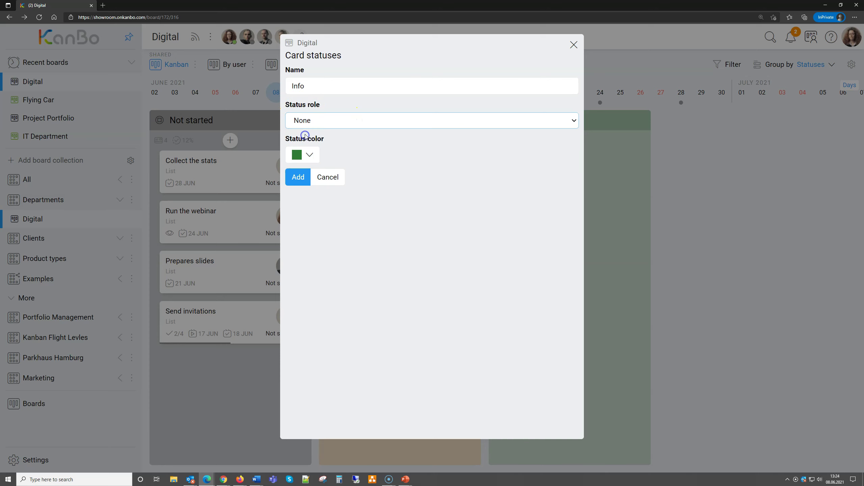
pyautogui.click(309, 154)
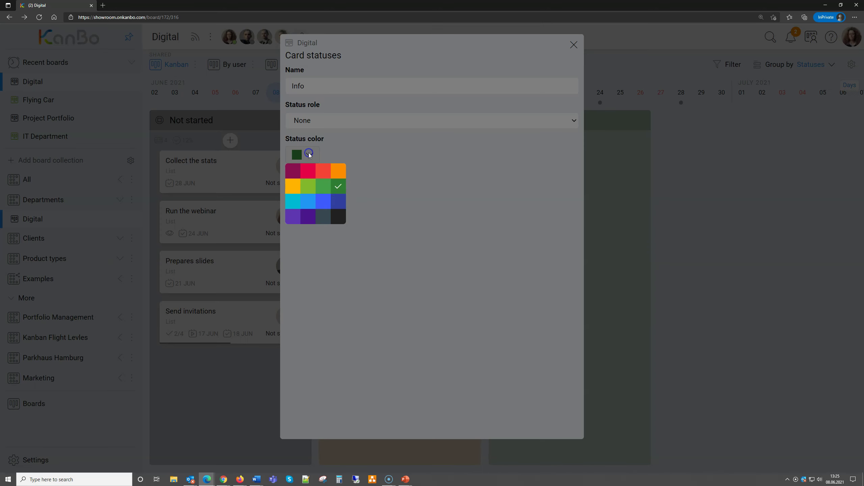
pyautogui.click(337, 217)
pyautogui.click(298, 177)
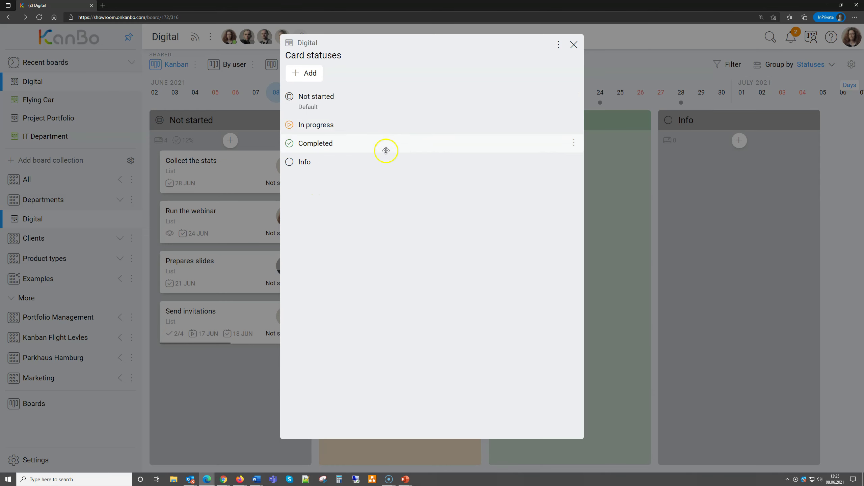
pyautogui.moveTo(310, 162); pyautogui.dragTo(324, 96)
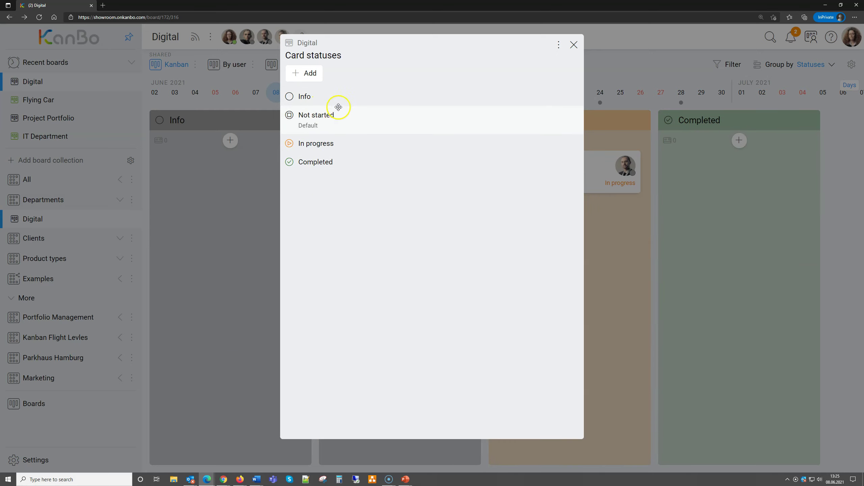
pyautogui.click(247, 189)
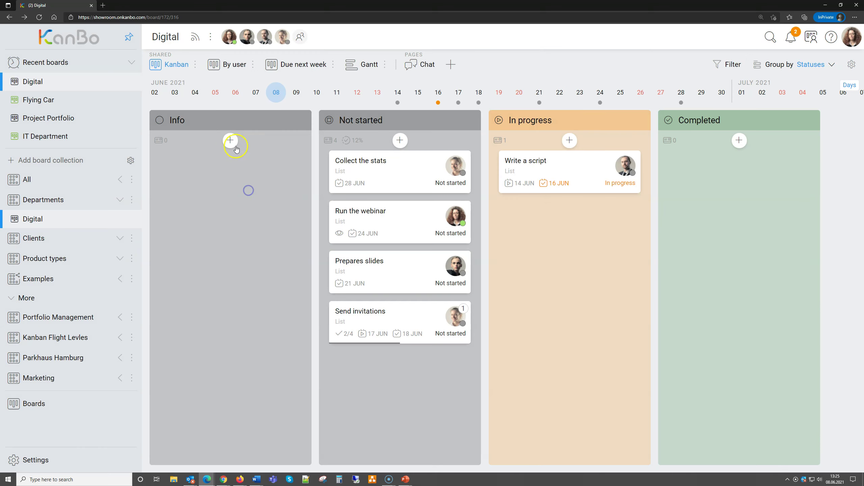
# Add a card named Agency X contact info to the Info column and check which elements can be added inside it
pyautogui.click(230, 141)
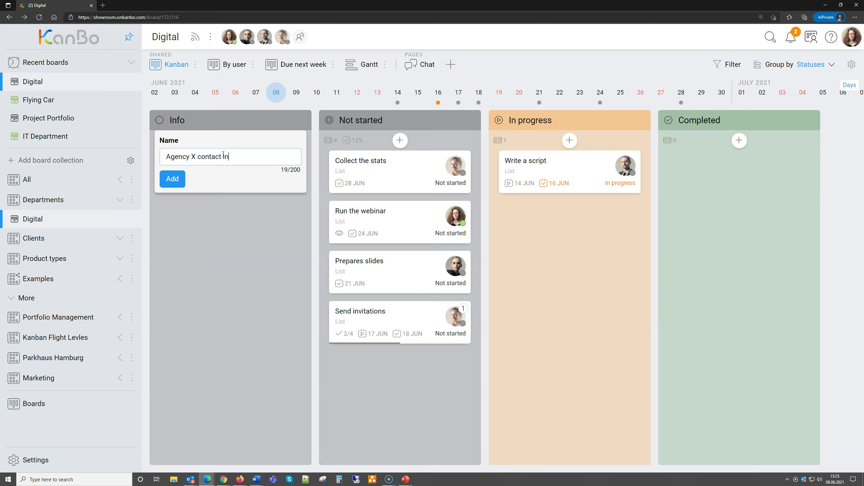
pyautogui.click(173, 178)
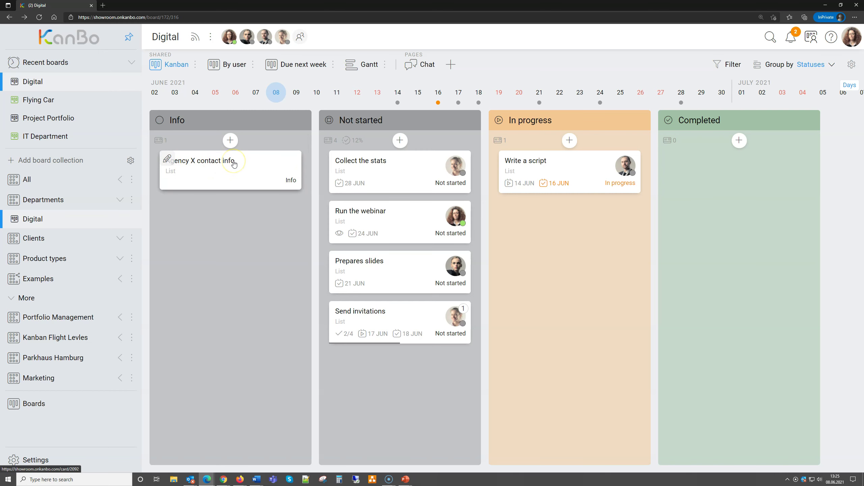
pyautogui.click(234, 161)
pyautogui.click(579, 75)
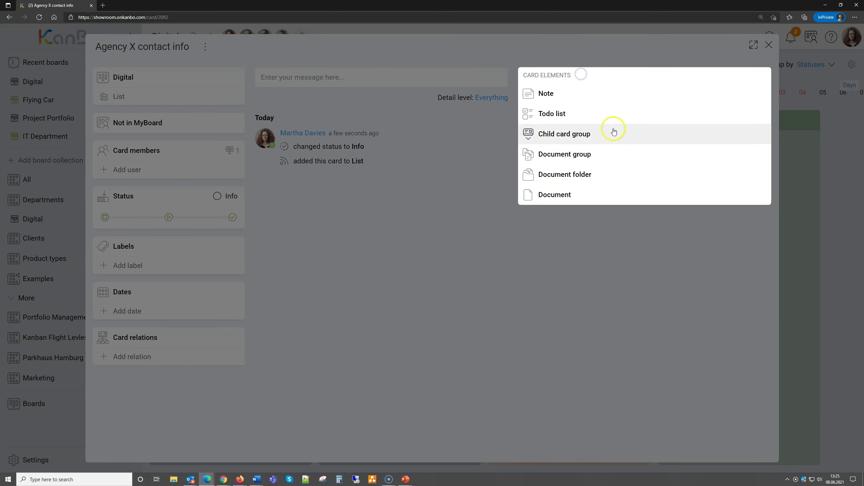
pyautogui.click(769, 43)
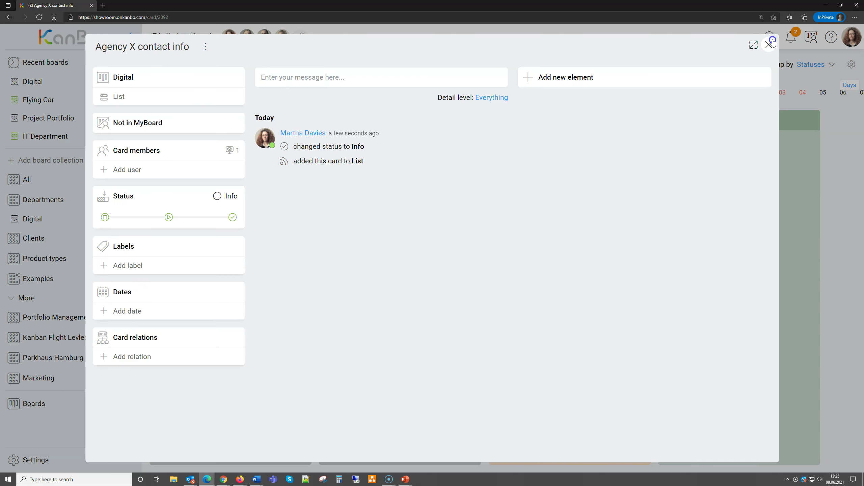
pyautogui.click(769, 45)
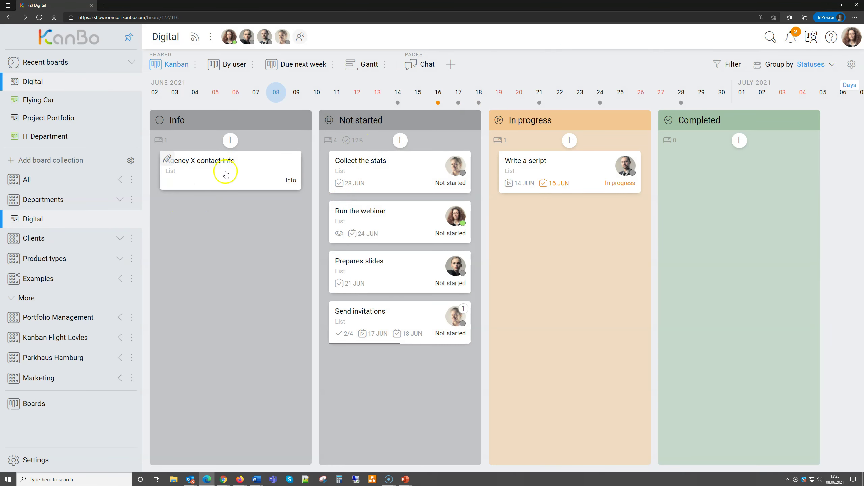
pyautogui.moveTo(284, 170)
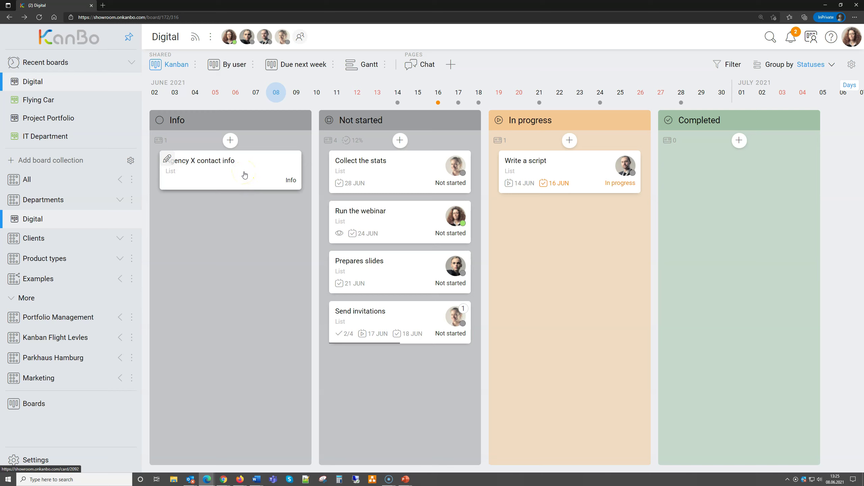
# Add a card status named For Approval with status role In progress and move its column between In progress and Completed
pyautogui.click(821, 219)
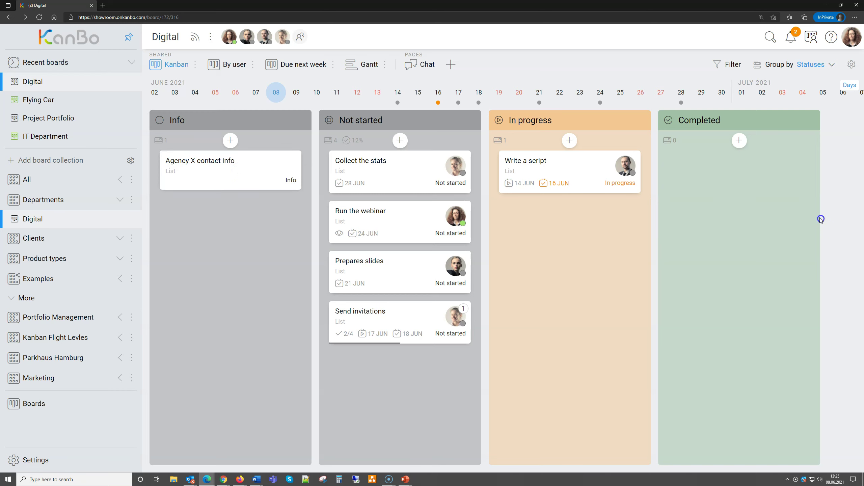
pyautogui.moveTo(609, 160)
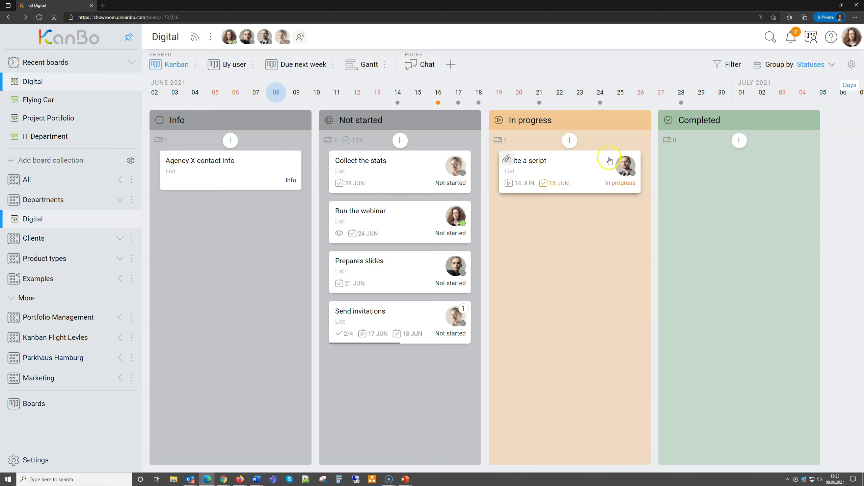
pyautogui.click(213, 36)
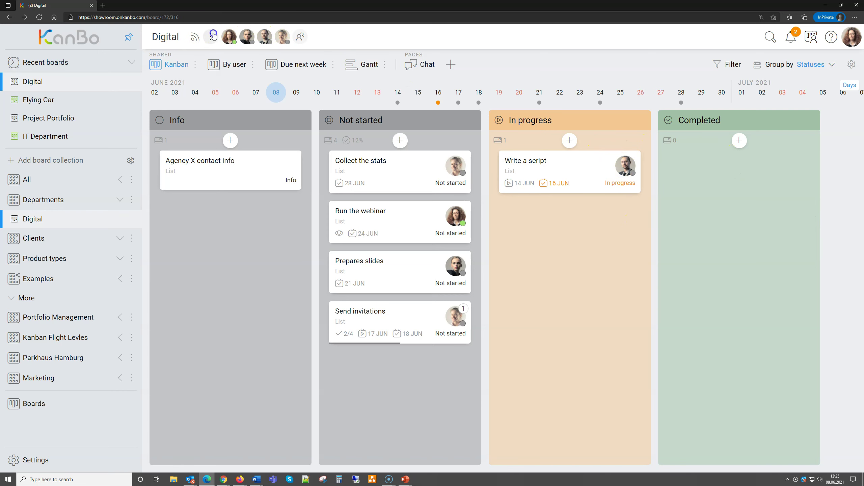
pyautogui.click(245, 149)
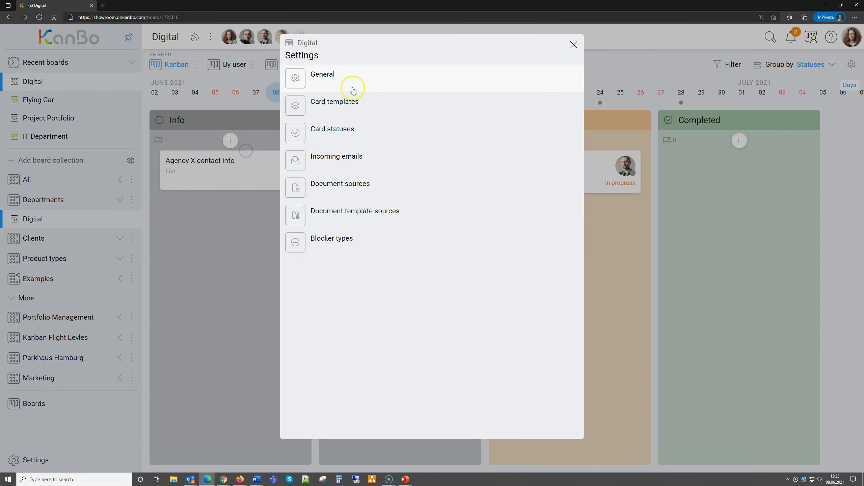
pyautogui.click(363, 124)
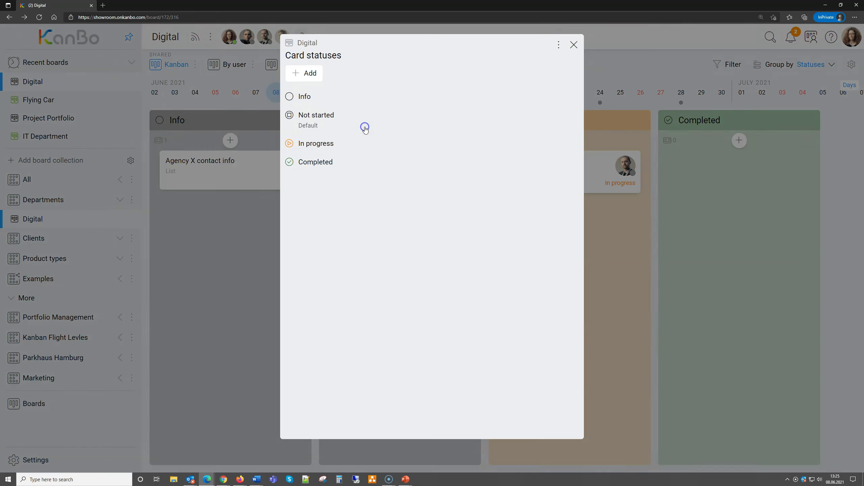
pyautogui.click(310, 74)
pyautogui.click(317, 83)
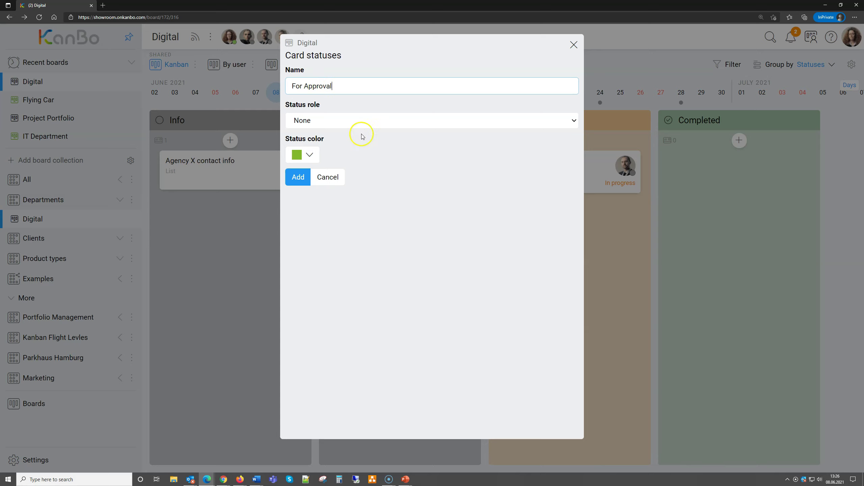
pyautogui.click(369, 120)
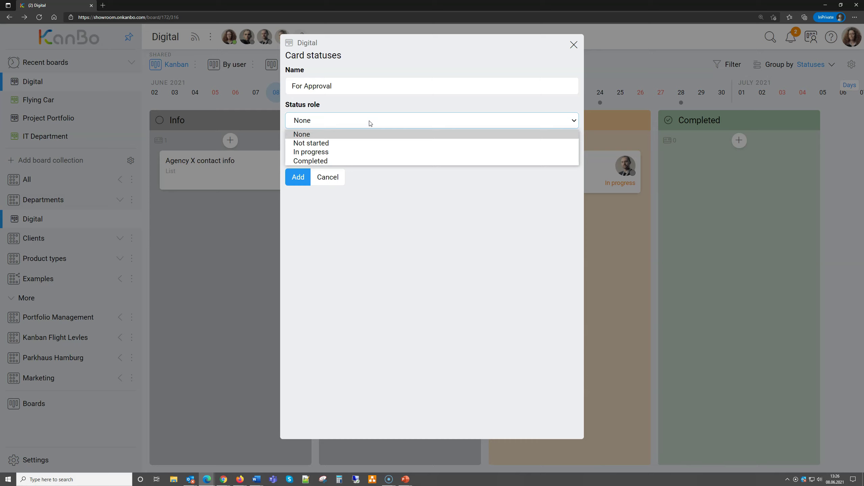
pyautogui.click(365, 152)
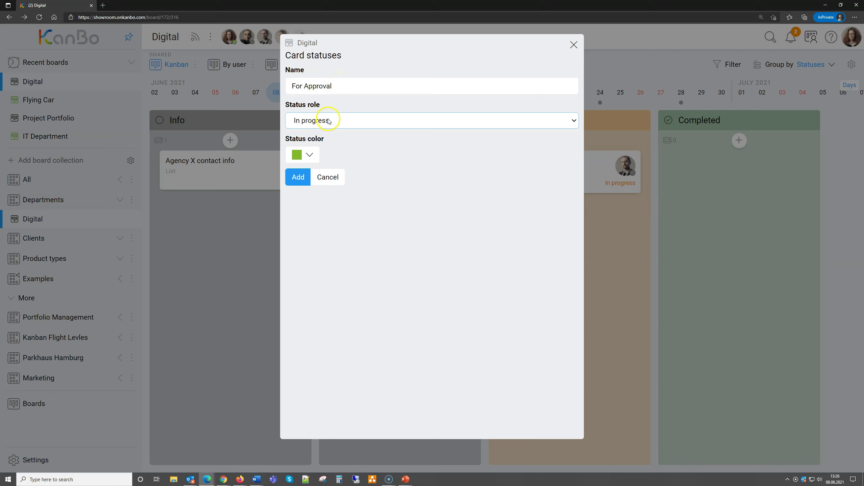
pyautogui.click(301, 179)
pyautogui.click(651, 242)
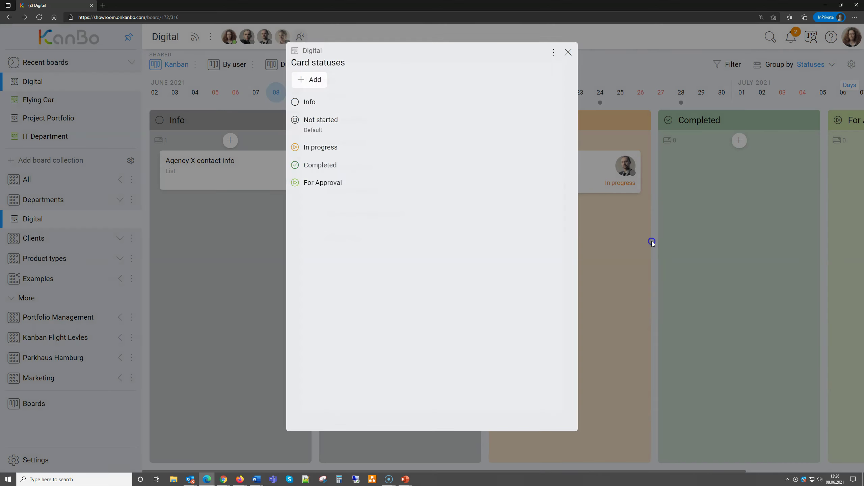
pyautogui.moveTo(855, 113); pyautogui.dragTo(600, 121)
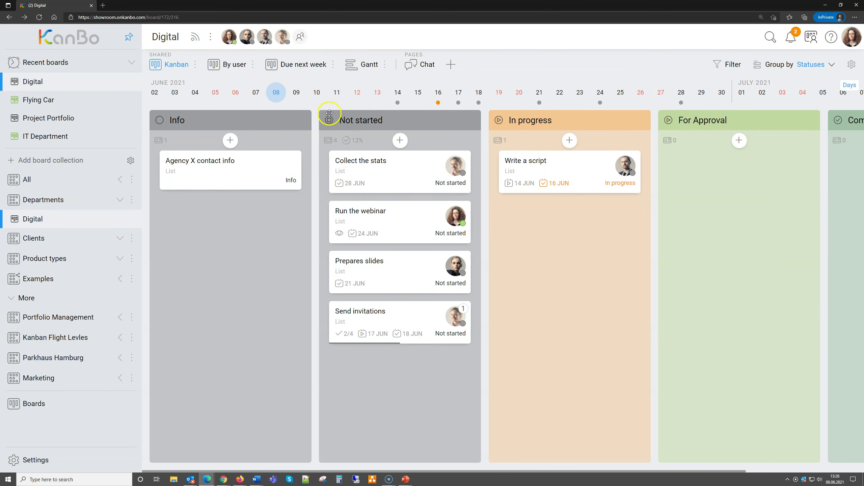
# Rename the Not started status column to Backlog
pyautogui.click(367, 122)
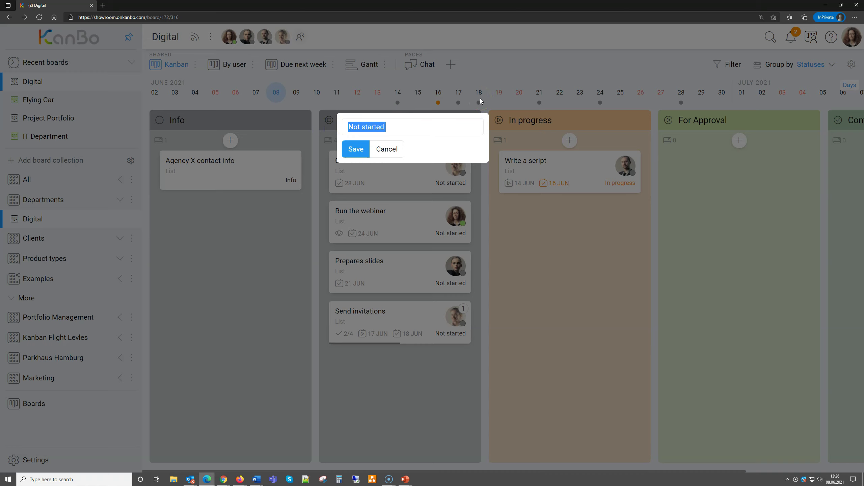
pyautogui.click(422, 122)
pyautogui.doubleClick(424, 130)
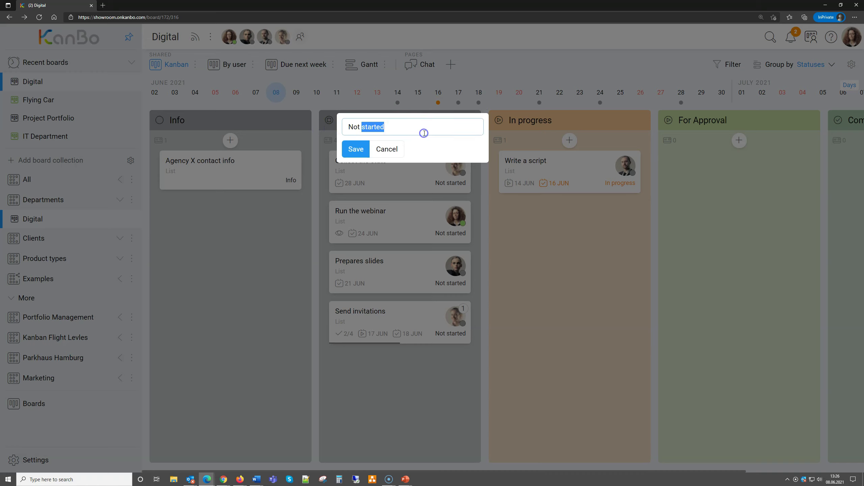
pyautogui.press('BackSpace')
pyautogui.press('BackSpace')
pyautogui.press('BackSpace')
pyautogui.press('BackSpace')
pyautogui.press('BackSpace')
pyautogui.write('Bac')
pyautogui.click(316, 162)
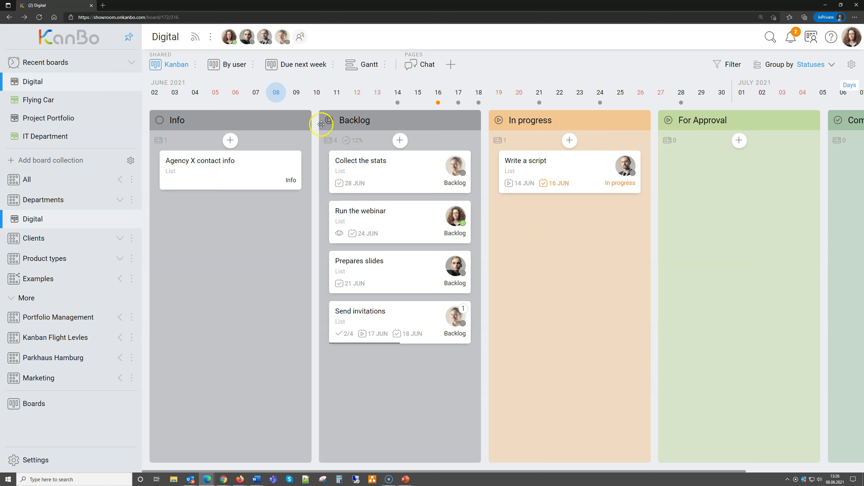
# Rename the Completed status column to Finished
pyautogui.moveTo(538, 249); pyautogui.dragTo(473, 249)
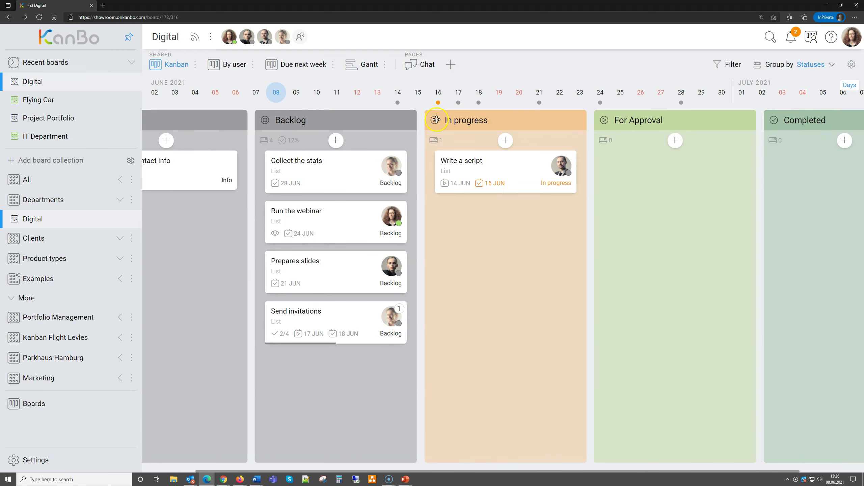
pyautogui.moveTo(677, 201); pyautogui.dragTo(520, 218)
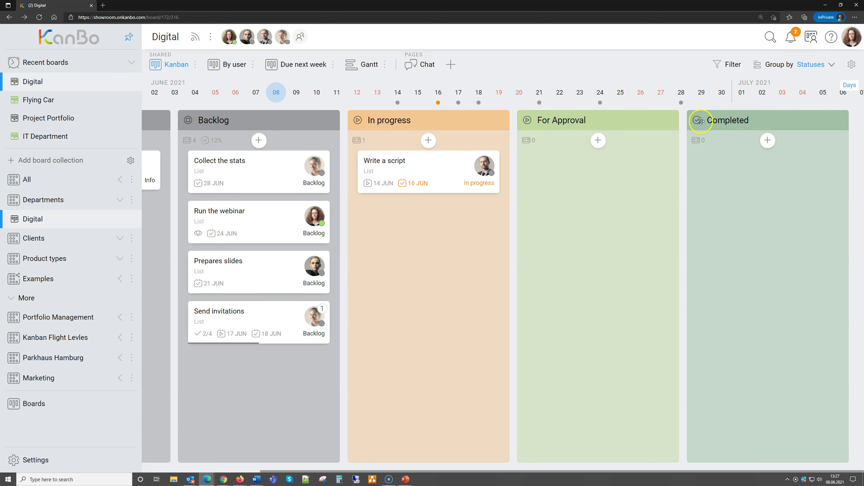
pyautogui.click(742, 119)
pyautogui.doubleClick(762, 123)
pyautogui.write('Finished')
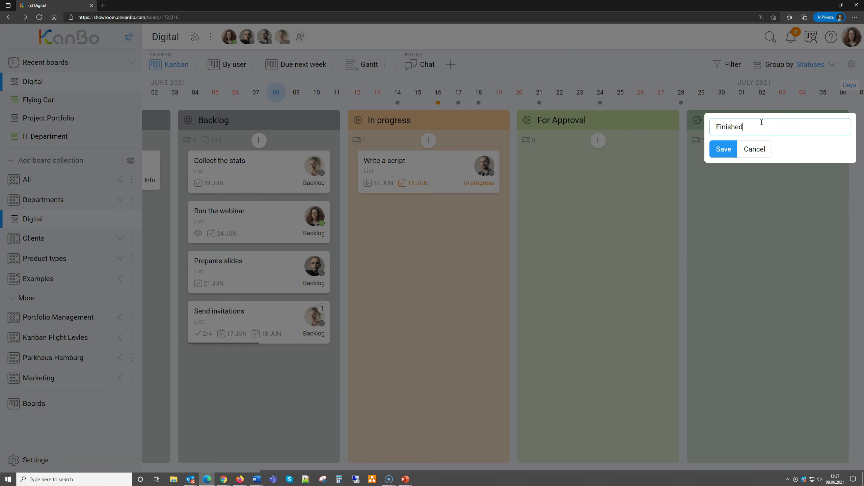
pyautogui.click(723, 150)
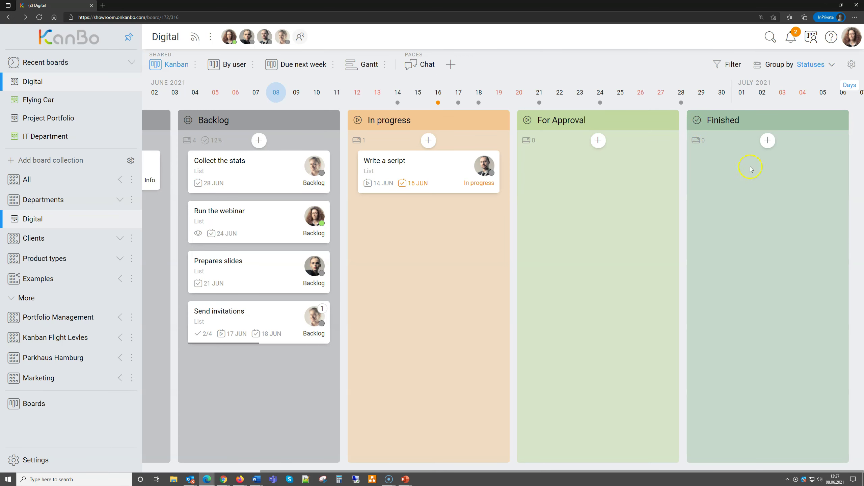
# Move the Write a script card from In progress to Backlog and check its start date indicator
pyautogui.hscroll(-3, 386, 349)
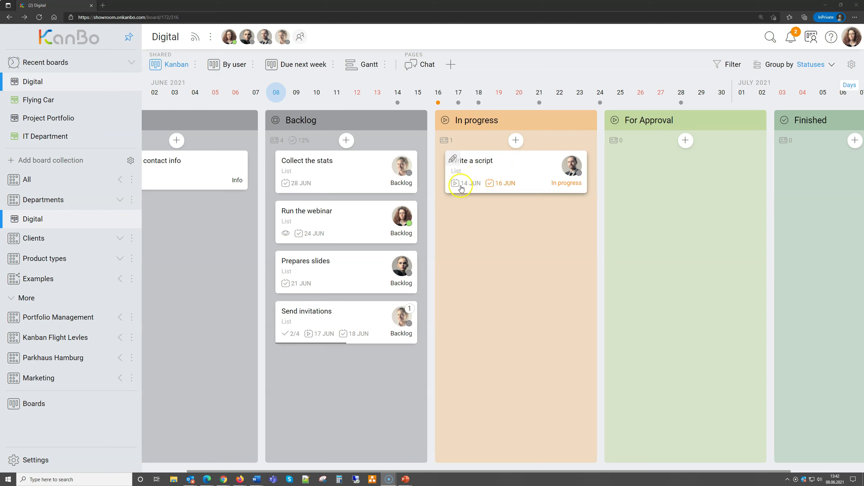
pyautogui.moveTo(517, 166); pyautogui.dragTo(335, 157)
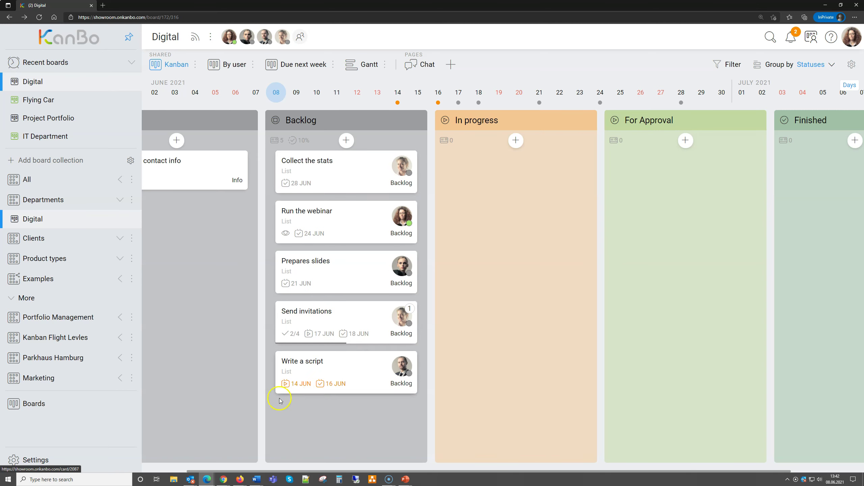
pyautogui.moveTo(299, 389)
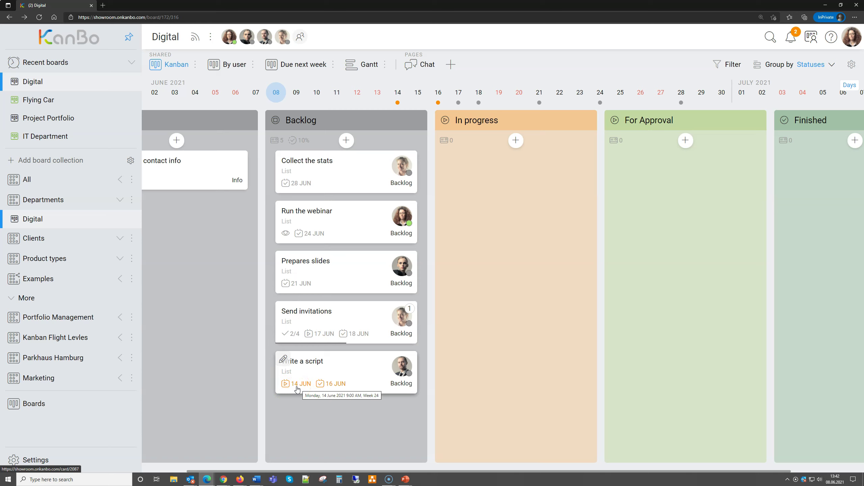
pyautogui.click(297, 388)
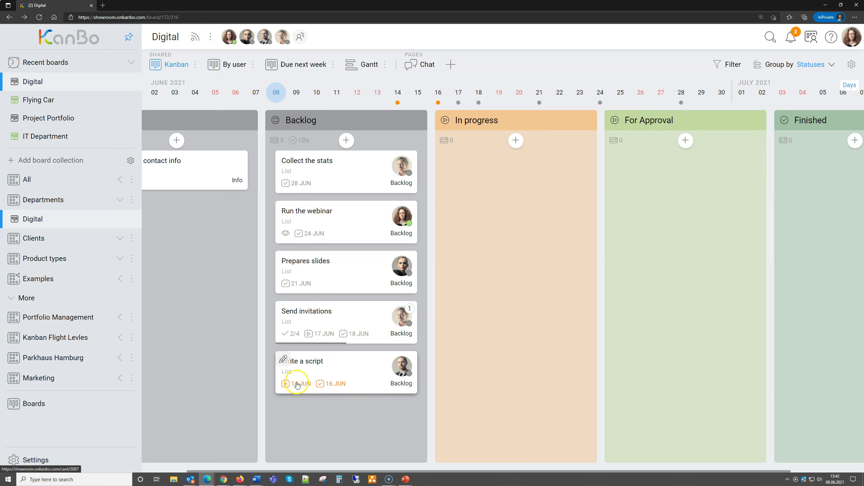
pyautogui.moveTo(295, 388)
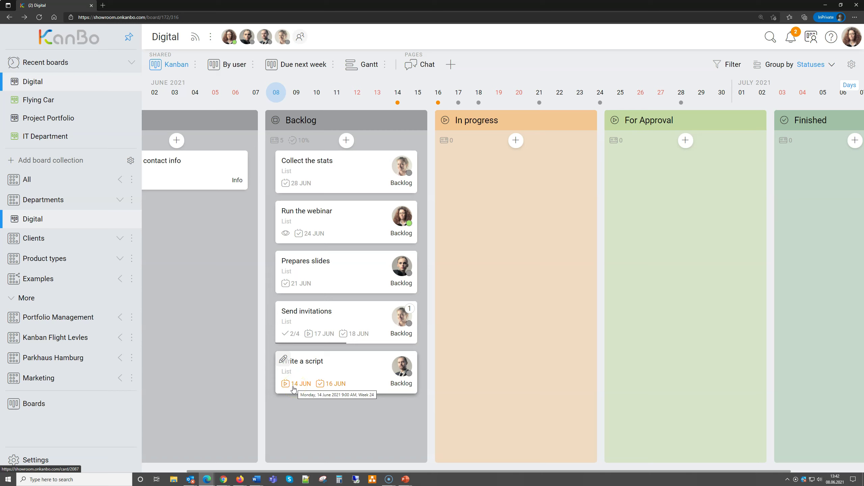
pyautogui.click(296, 386)
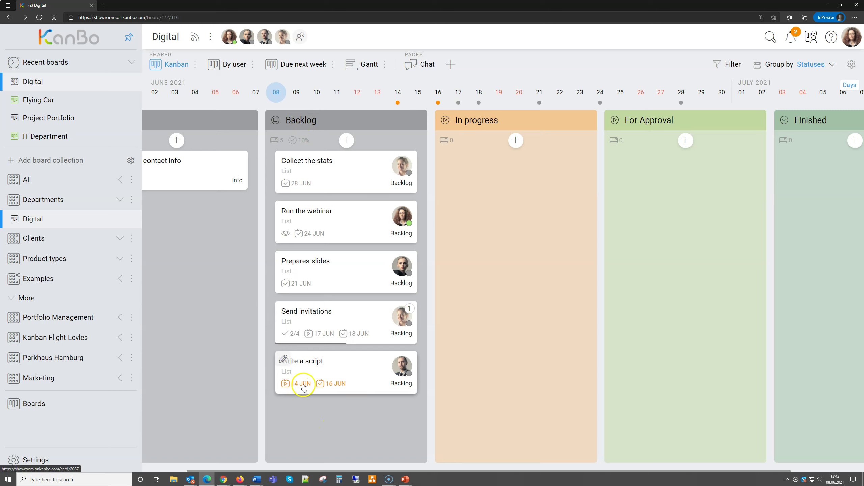
# Set the start date of the Write a script card to 7 June 2021 and return to the board
pyautogui.click(336, 376)
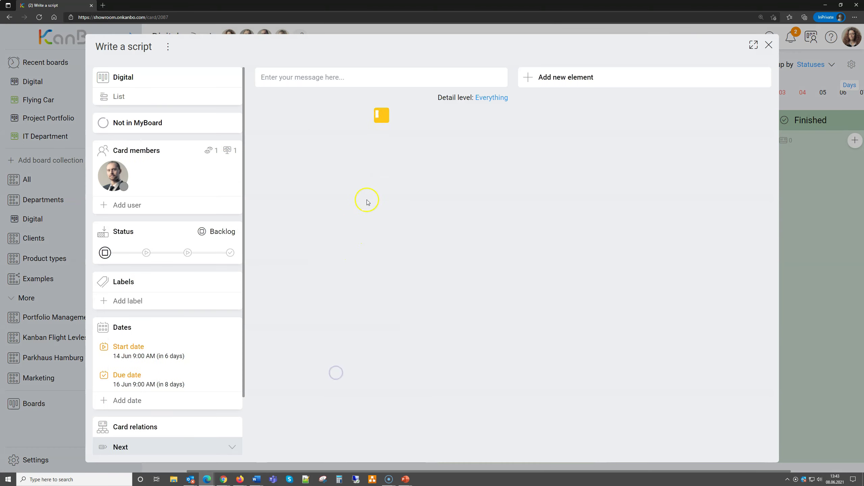
pyautogui.click(131, 357)
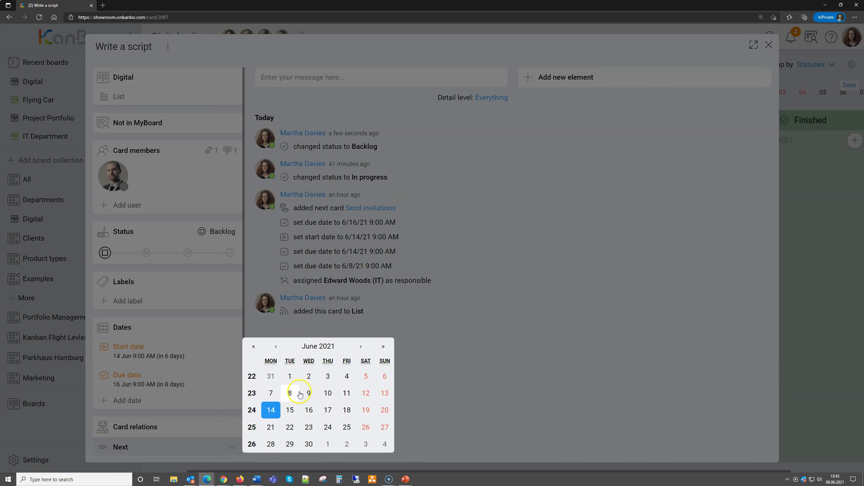
pyautogui.click(272, 392)
pyautogui.click(284, 421)
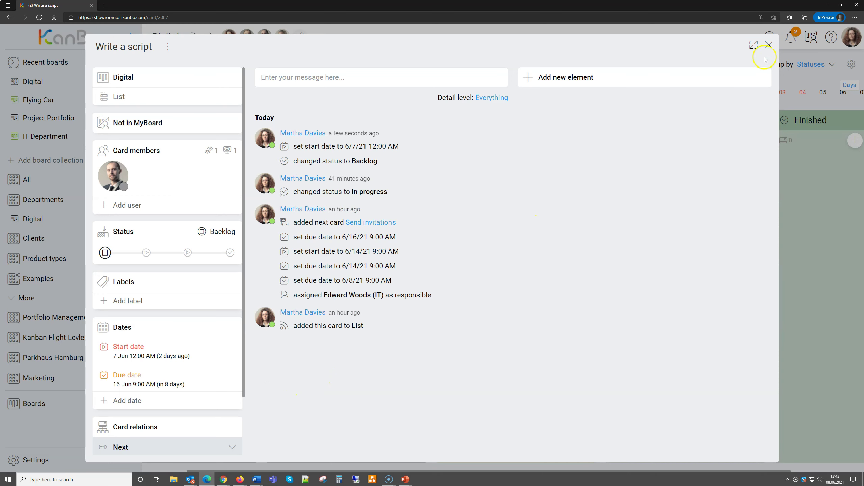
pyautogui.click(769, 46)
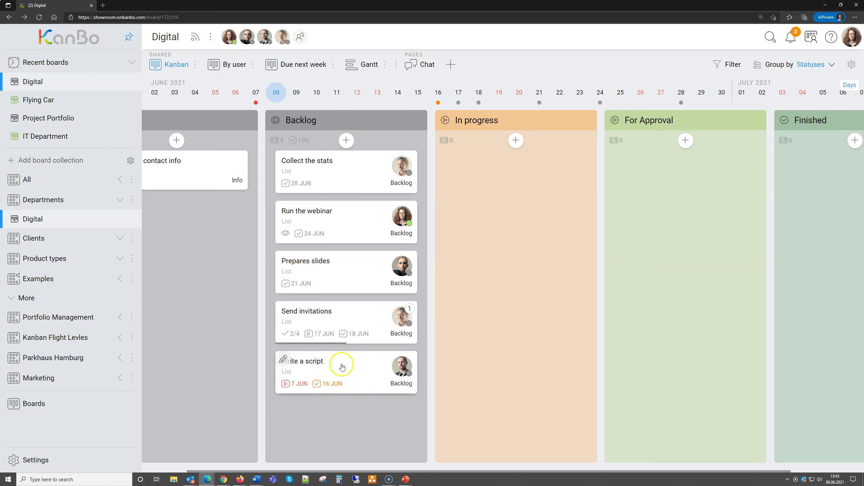
# Move the Write a script card from Backlog through In progress into For Approval, checking its date indicators along the way
pyautogui.moveTo(337, 367); pyautogui.dragTo(479, 168)
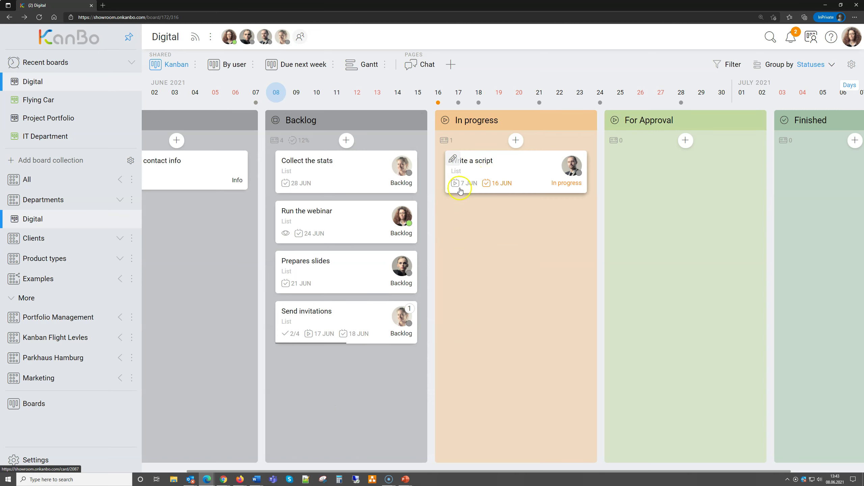
pyautogui.moveTo(455, 186)
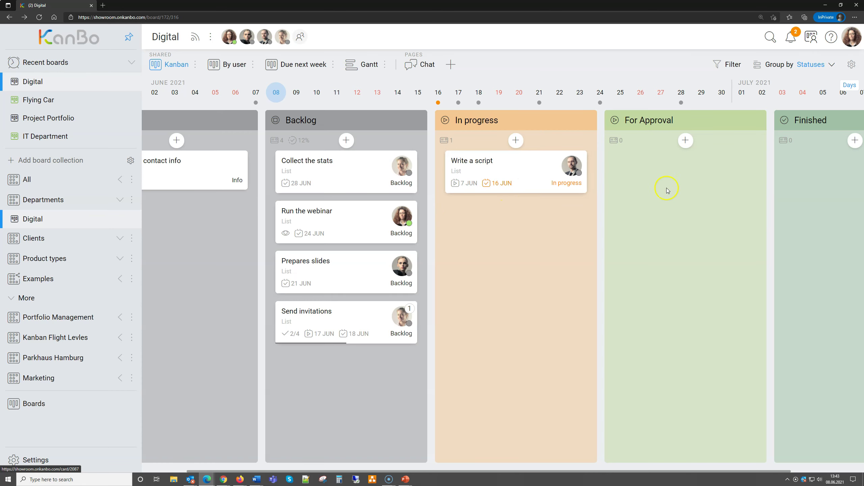
pyautogui.moveTo(709, 234); pyautogui.dragTo(608, 239)
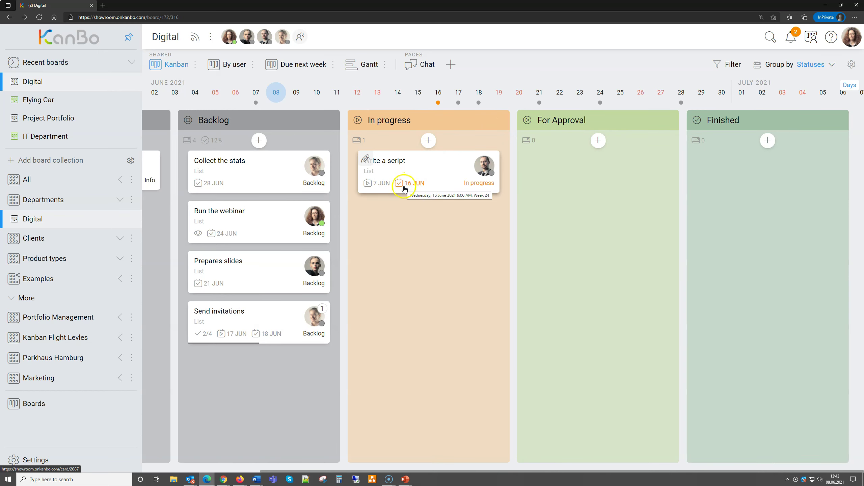
pyautogui.moveTo(410, 172); pyautogui.dragTo(555, 153)
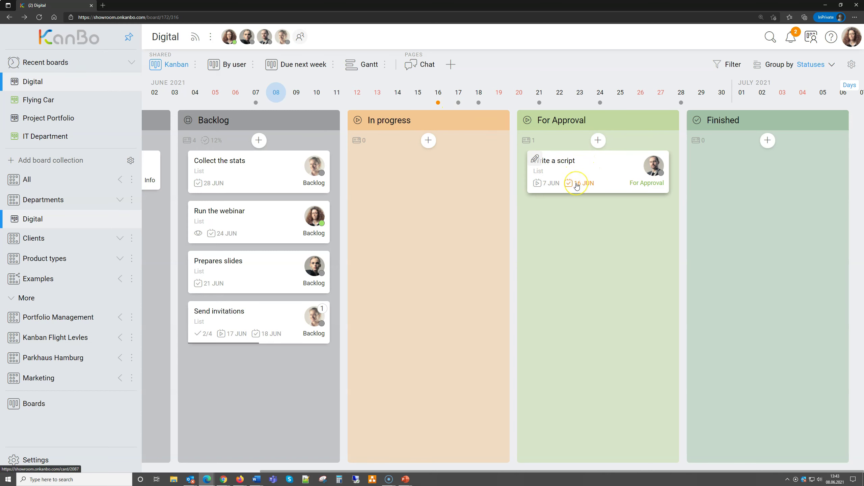
pyautogui.moveTo(576, 185)
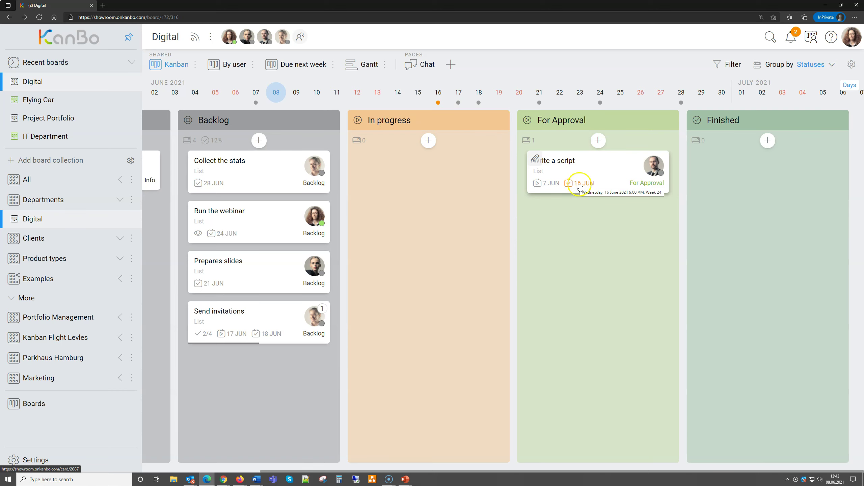
# Set the due date of the Write a script card to 7 June 2021
pyautogui.click(580, 186)
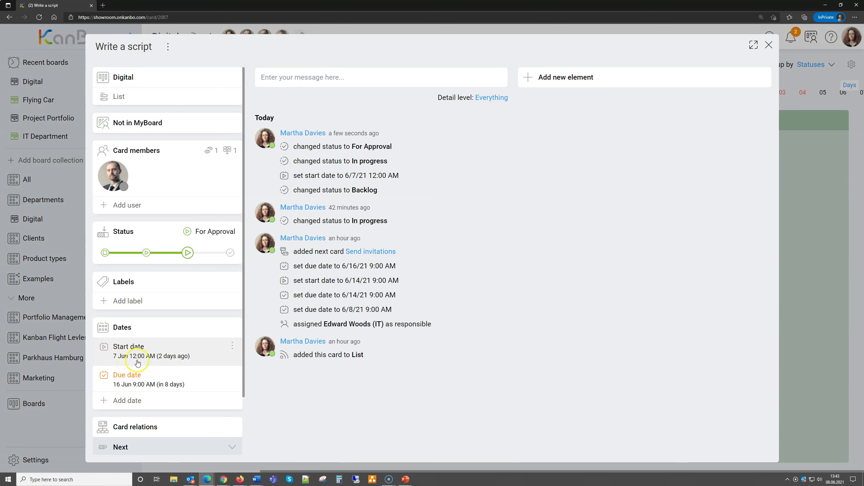
pyautogui.click(130, 386)
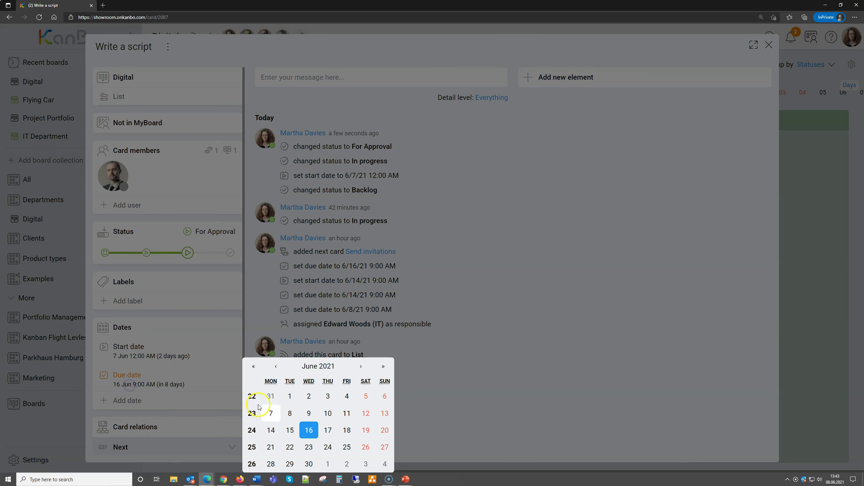
pyautogui.click(279, 412)
pyautogui.click(316, 453)
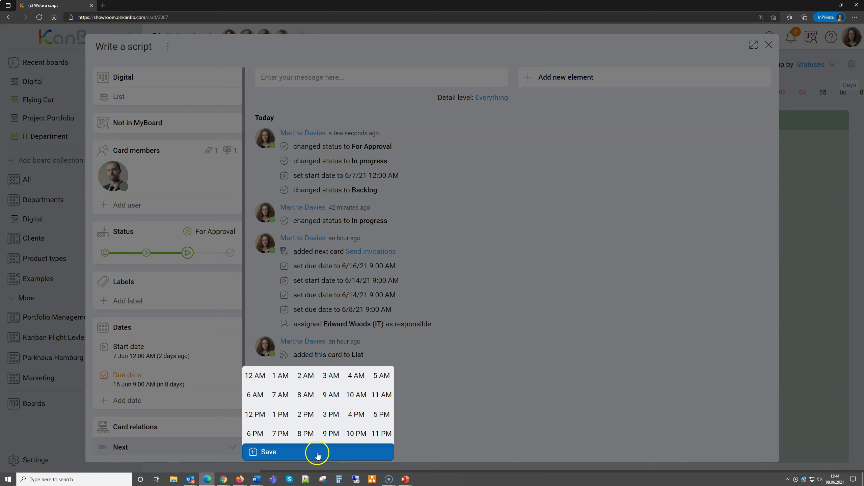
# Return to the board and move the Write a script card from For Approval to Finished
pyautogui.click(810, 237)
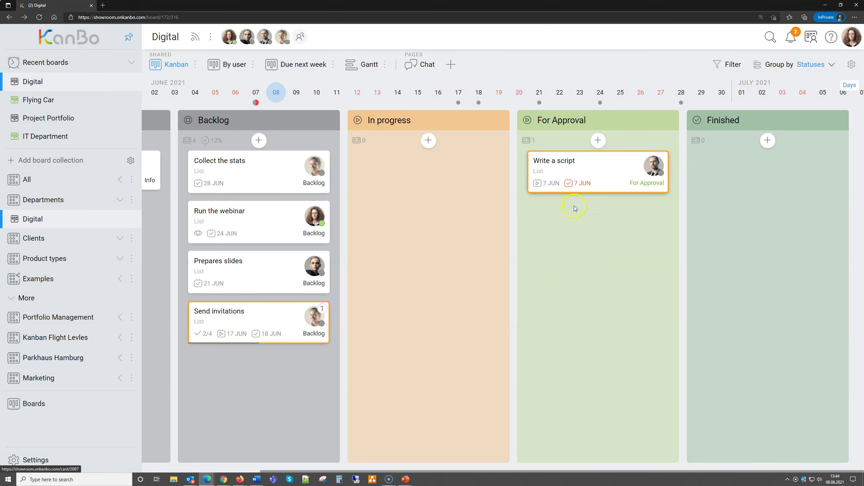
pyautogui.click(574, 185)
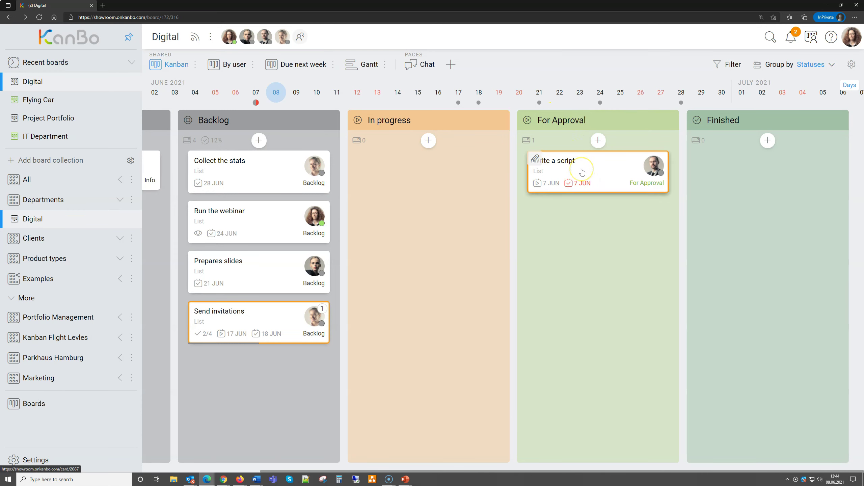
pyautogui.click(602, 167)
pyautogui.moveTo(590, 171); pyautogui.dragTo(728, 164)
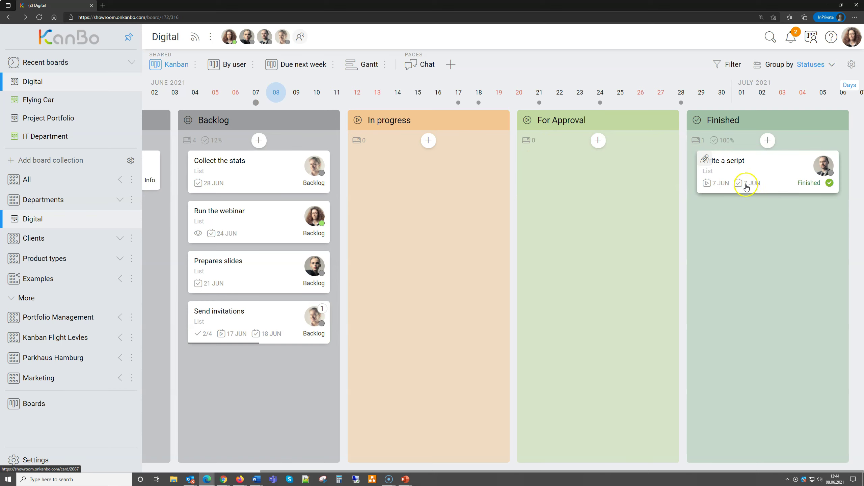
# Check the Write a script card's due date indicator and its completion details, and return to the board
pyautogui.moveTo(749, 186)
pyautogui.click(790, 170)
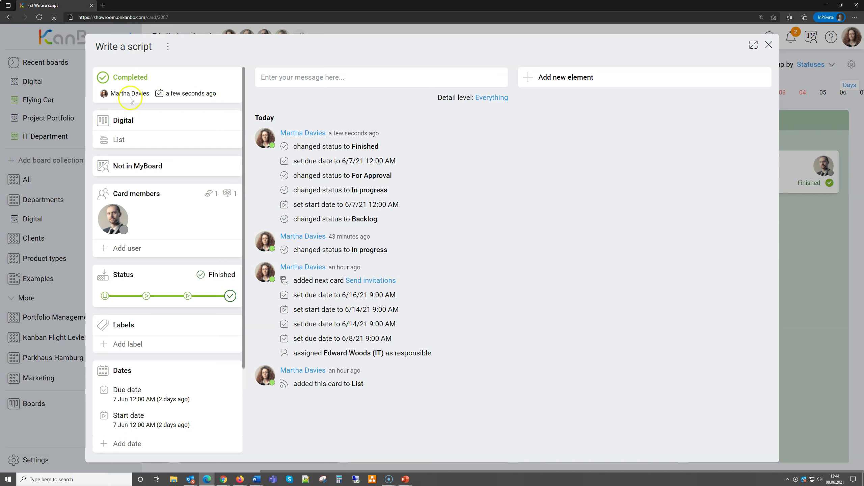
pyautogui.moveTo(181, 96)
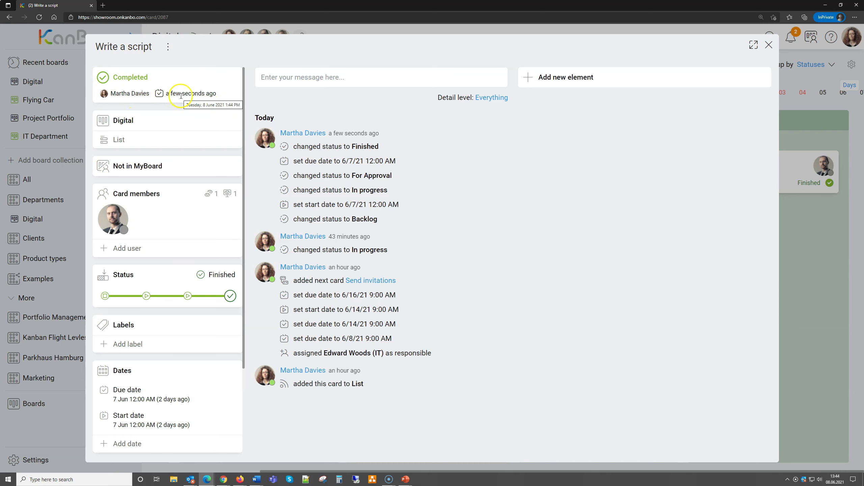
pyautogui.click(769, 45)
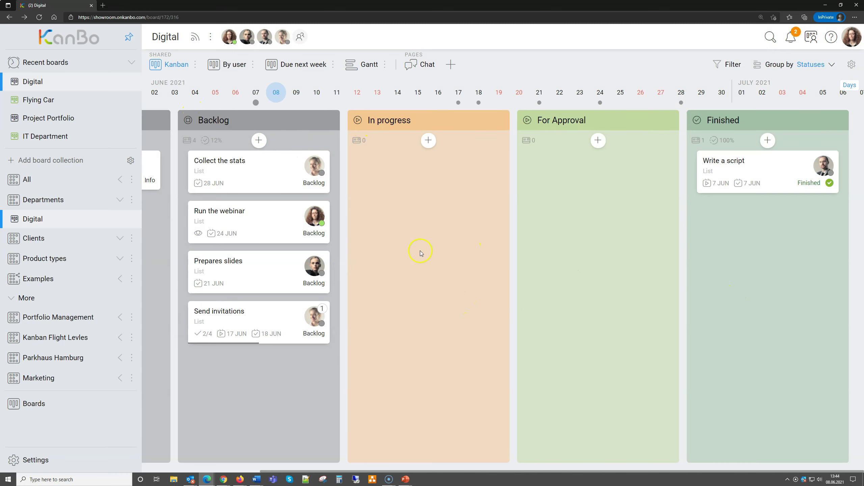
# Enable Analytics in the Digital board's general settings
pyautogui.moveTo(420, 252); pyautogui.dragTo(462, 244)
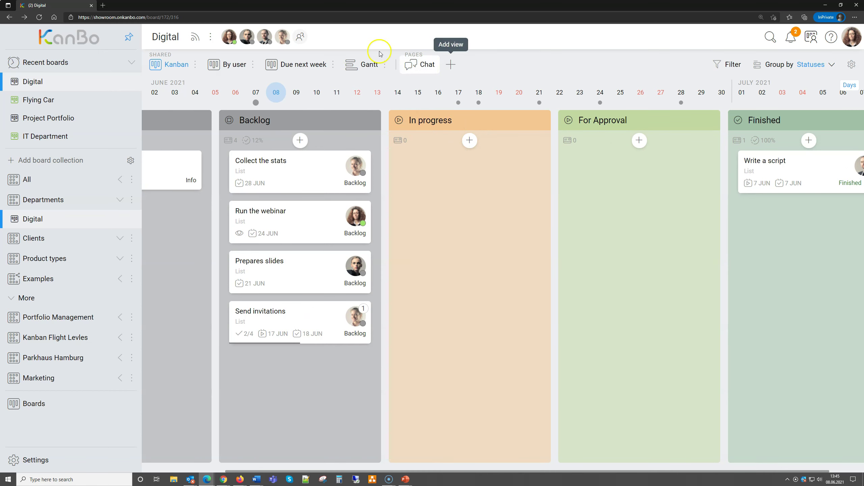
pyautogui.click(210, 36)
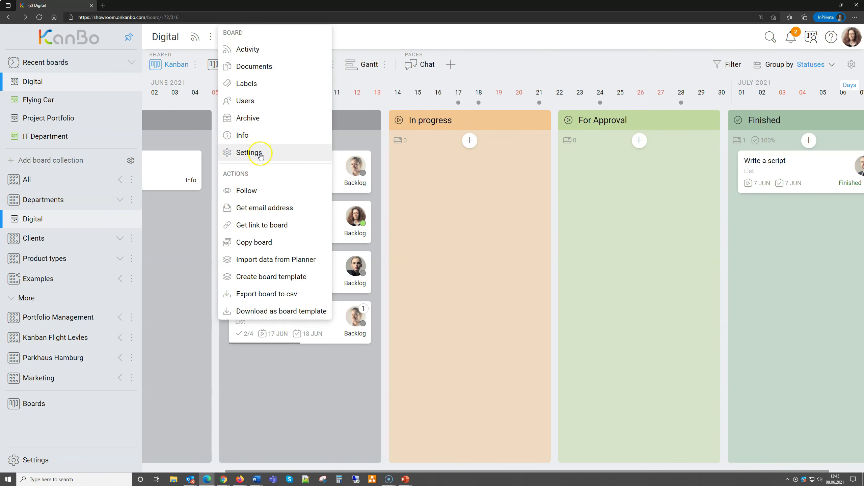
pyautogui.click(250, 152)
pyautogui.click(332, 82)
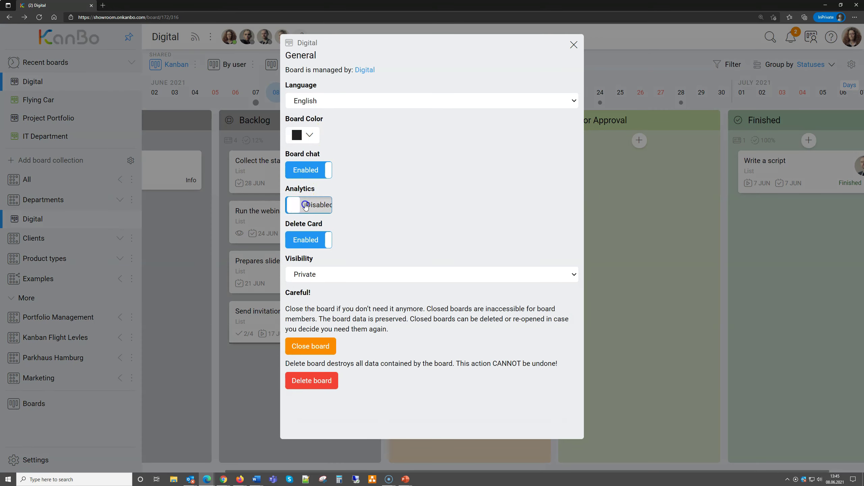
pyautogui.click(305, 205)
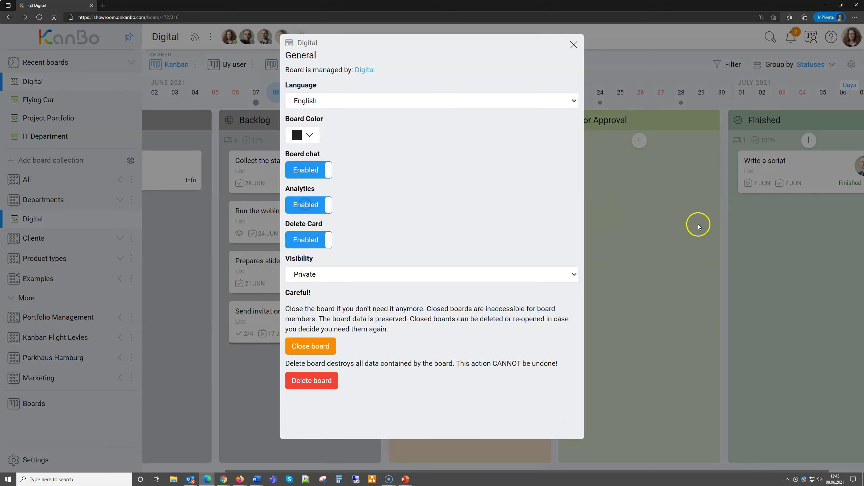
pyautogui.click(699, 223)
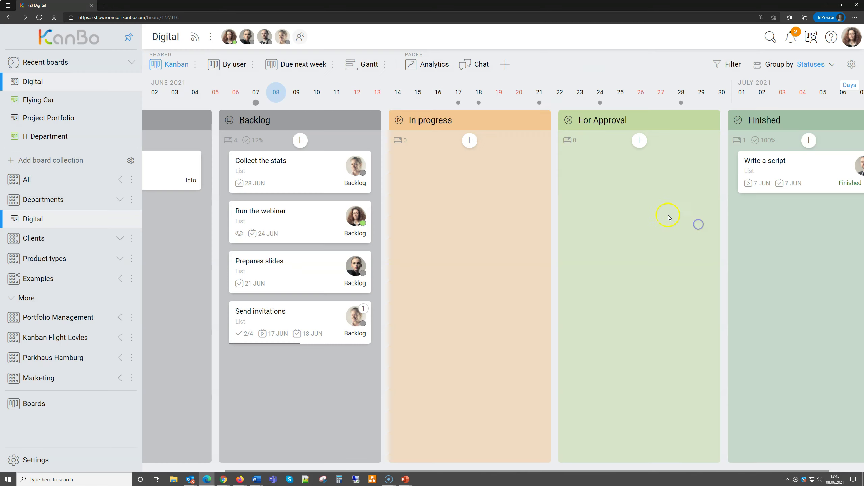
# Move Send invitations to For Approval and Prepares slides to In progress, viewing the board analytics before and after
pyautogui.click(428, 65)
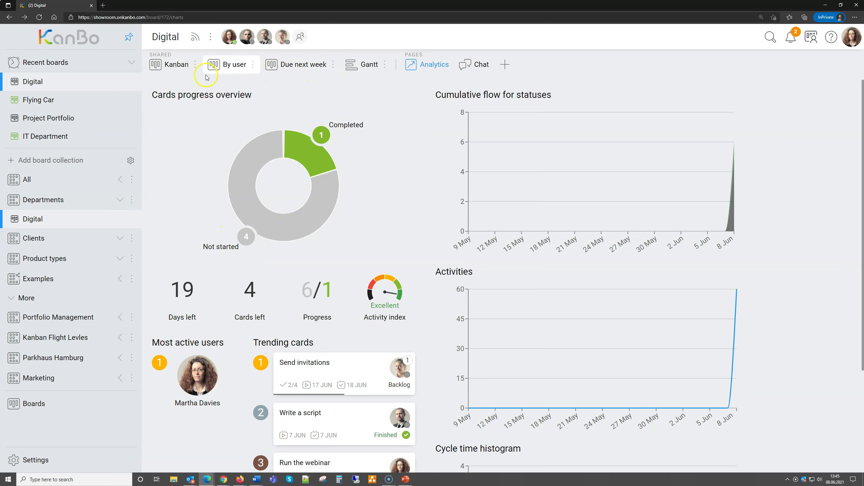
pyautogui.click(171, 65)
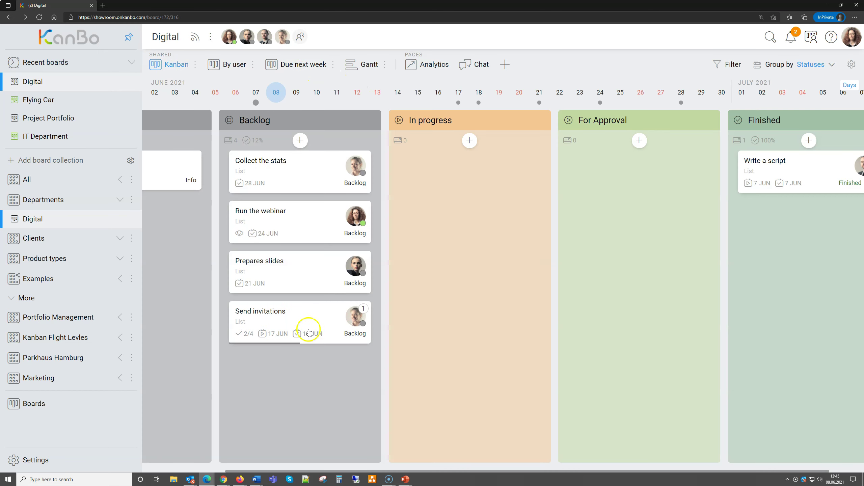
pyautogui.moveTo(305, 319); pyautogui.dragTo(630, 184)
pyautogui.moveTo(297, 289); pyautogui.dragTo(489, 200)
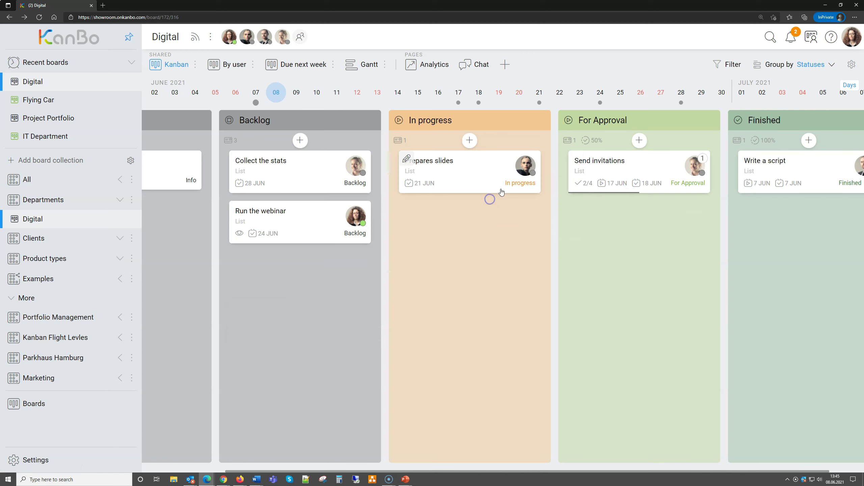
pyautogui.click(449, 70)
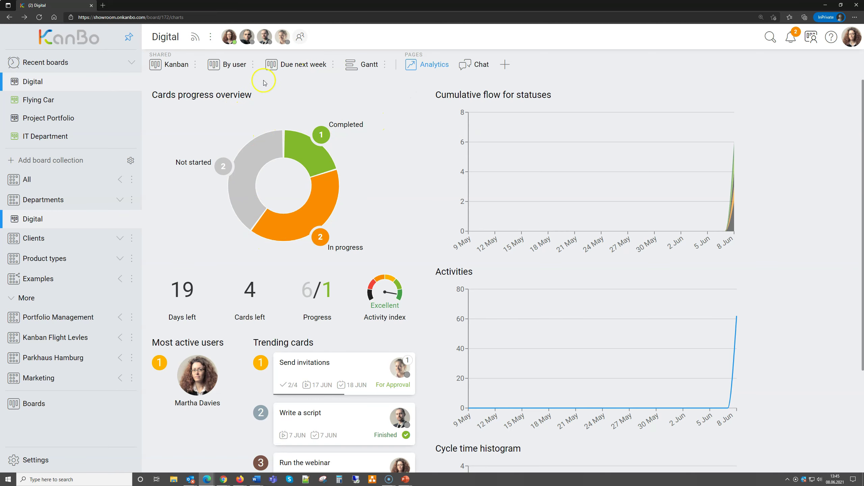
# Move the Send invitations card from For Approval to Finished, review the analytics, and return to the Kanban view
pyautogui.click(170, 66)
pyautogui.moveTo(662, 165); pyautogui.dragTo(749, 163)
pyautogui.click(413, 65)
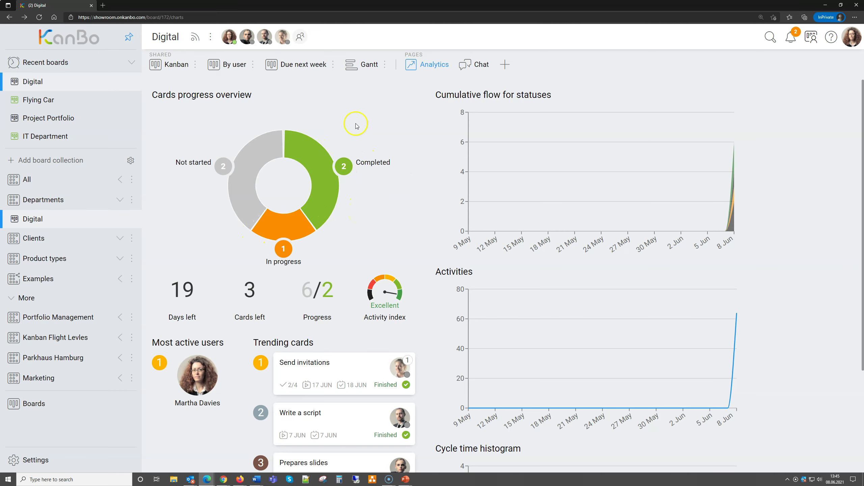
pyautogui.click(160, 65)
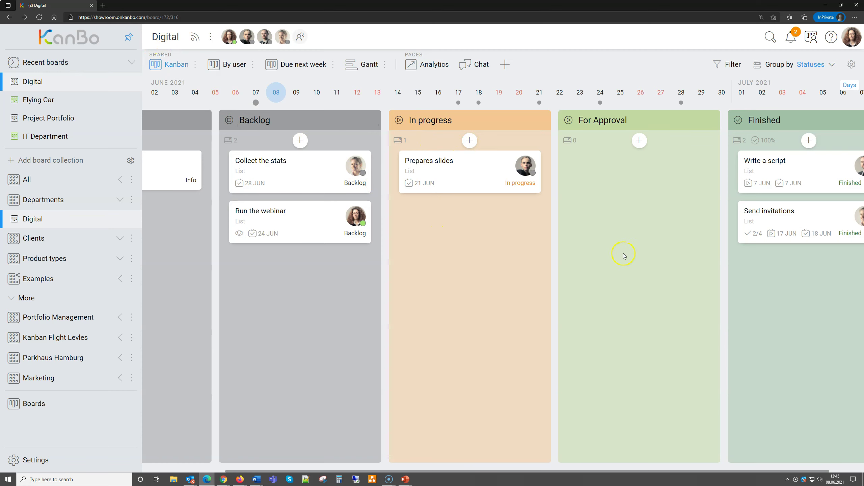
pyautogui.moveTo(452, 271); pyautogui.dragTo(542, 271)
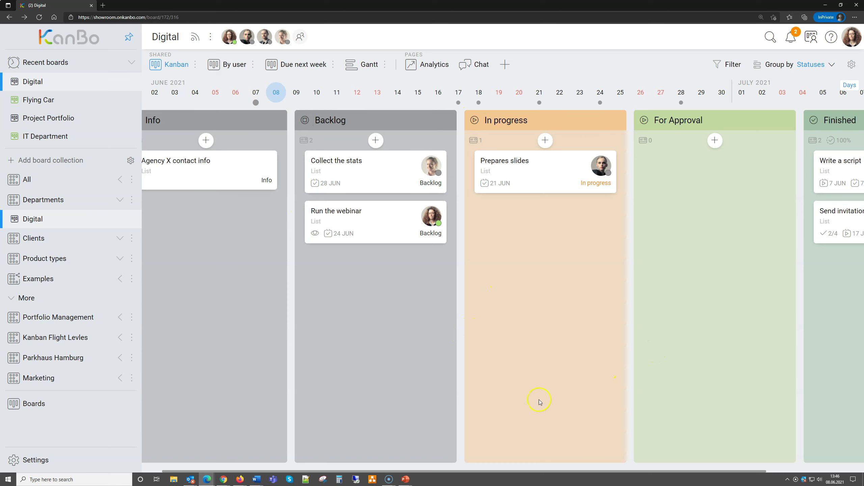
# Switch to the PowerPoint slide show and advance to the Agenda slide on repeatable versus unique work
pyautogui.click(411, 483)
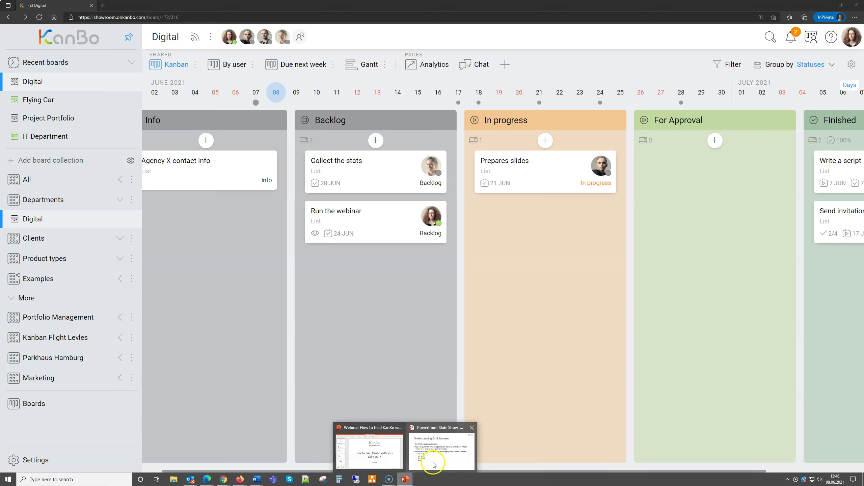
pyautogui.click(441, 457)
pyautogui.click(442, 252)
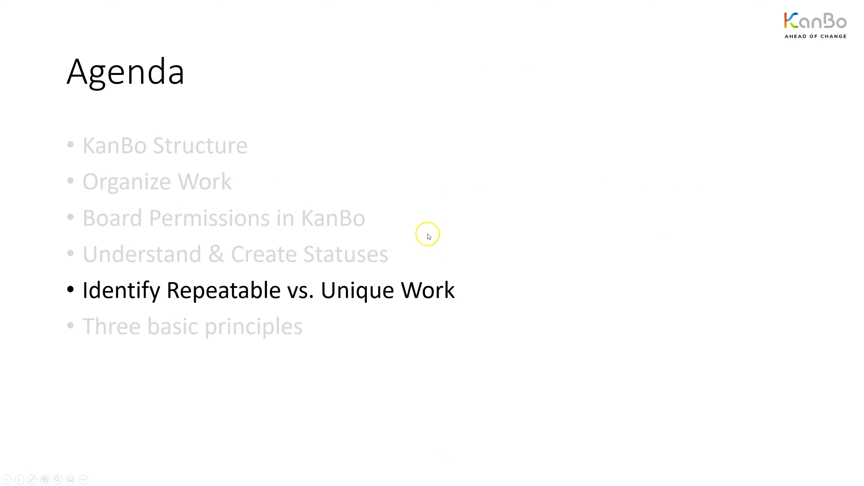
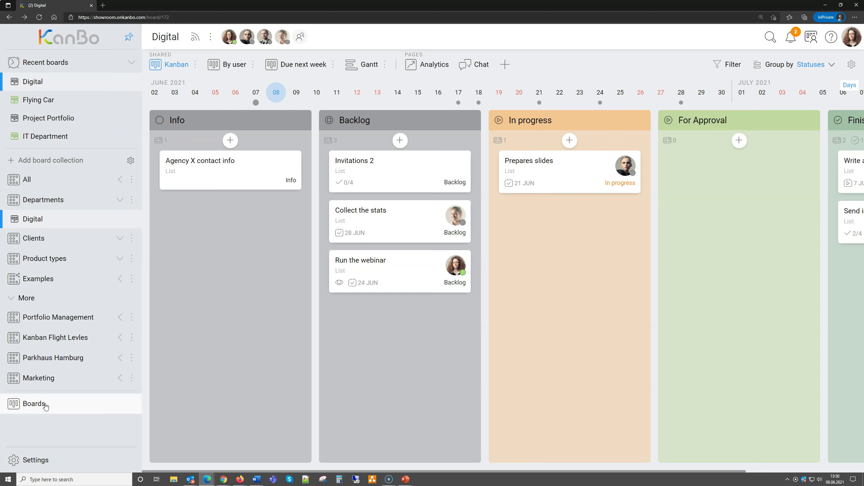
# Display the board templates and browse through the available ones
pyautogui.click(45, 406)
pyautogui.click(275, 92)
pyautogui.click(227, 65)
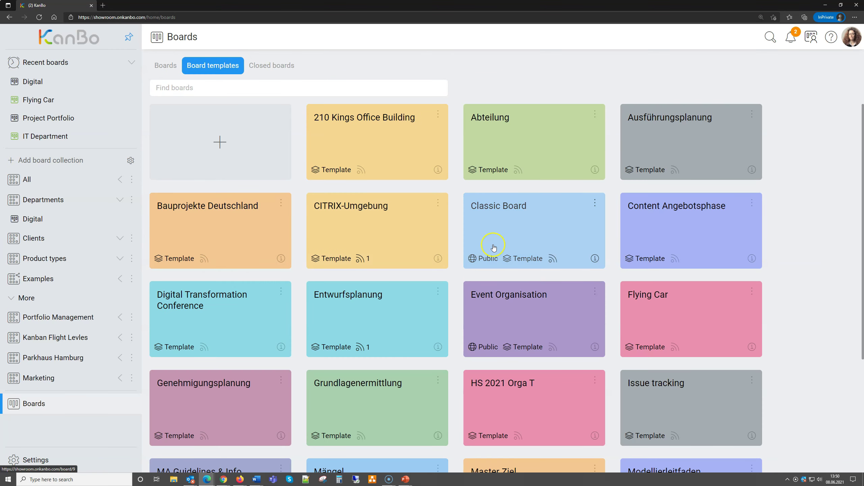
pyautogui.scroll(-3, 658, 257)
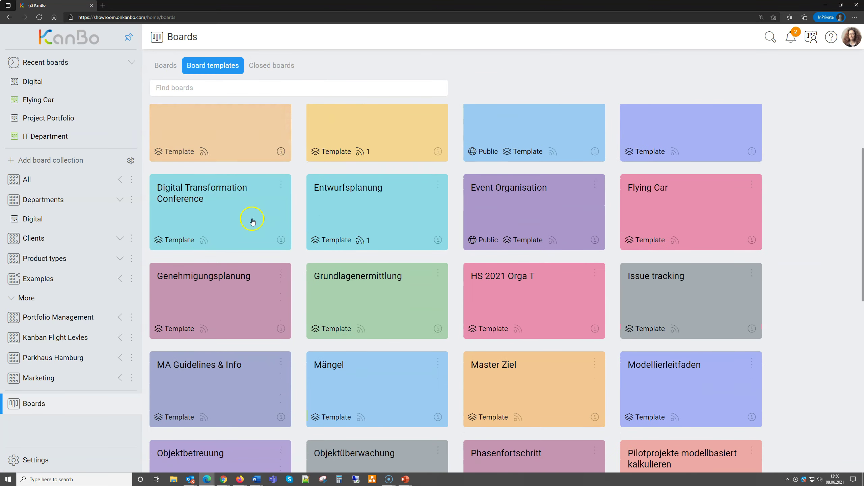
pyautogui.scroll(-3, 272, 293)
pyautogui.scroll(2, 242, 142)
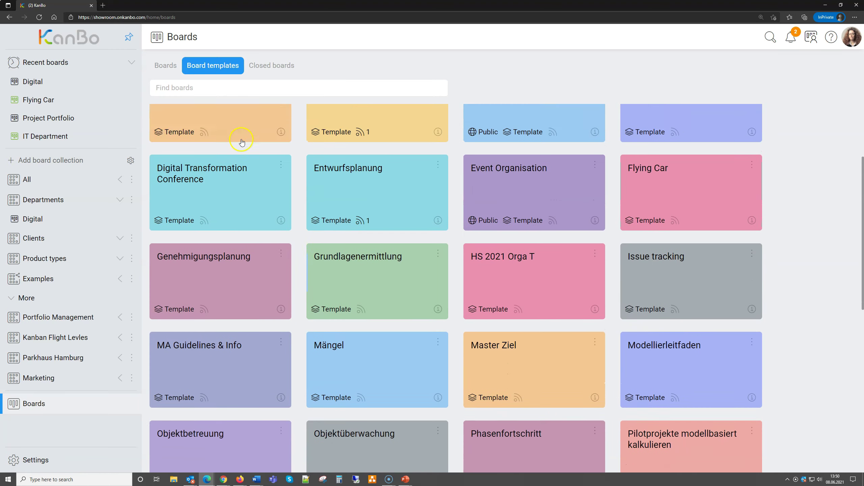
# Search the board templates for "va" and open the Vacancy Management template
pyautogui.click(246, 86)
pyautogui.write('va')
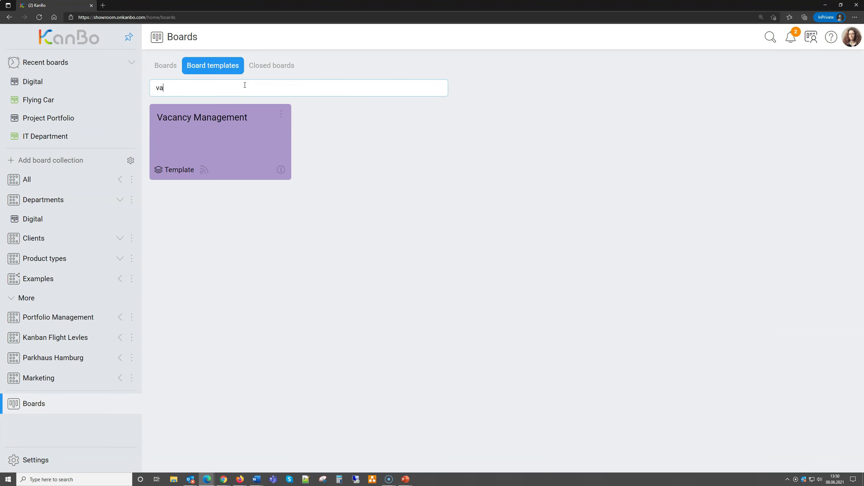
pyautogui.click(235, 139)
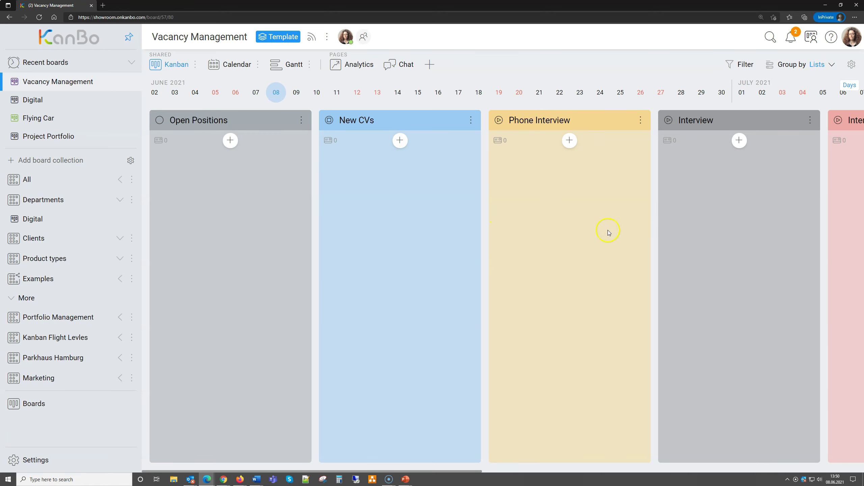
# Examine the statuses and labels defined in the Vacancy Management template
pyautogui.moveTo(745, 232); pyautogui.dragTo(781, 213)
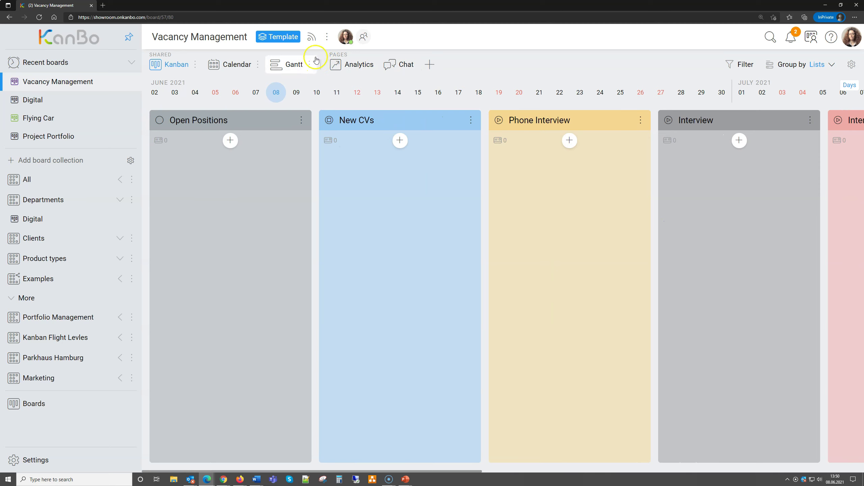
pyautogui.click(327, 36)
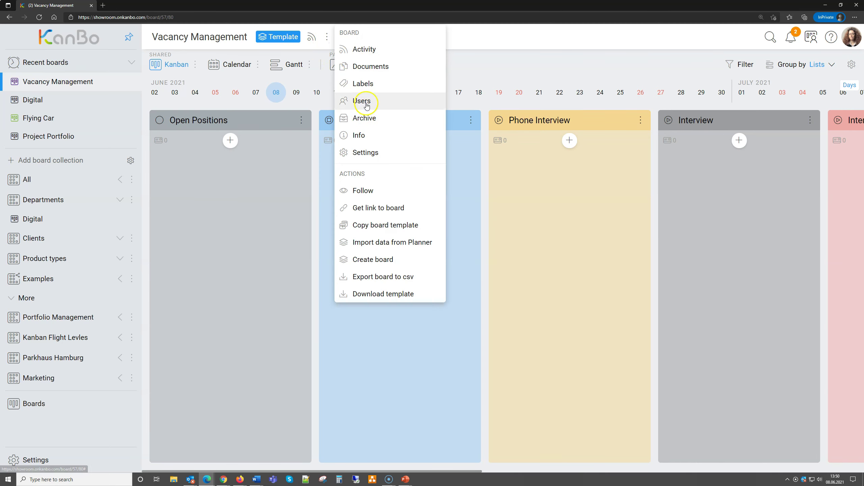
pyautogui.click(365, 84)
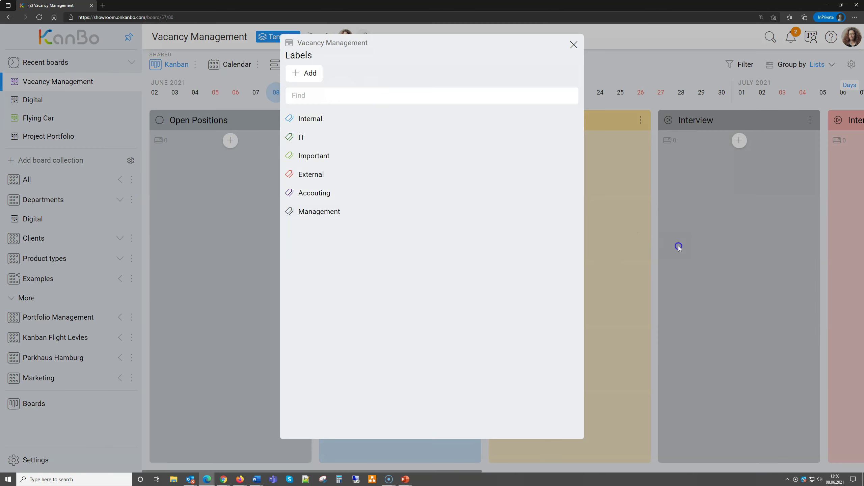
pyautogui.click(679, 247)
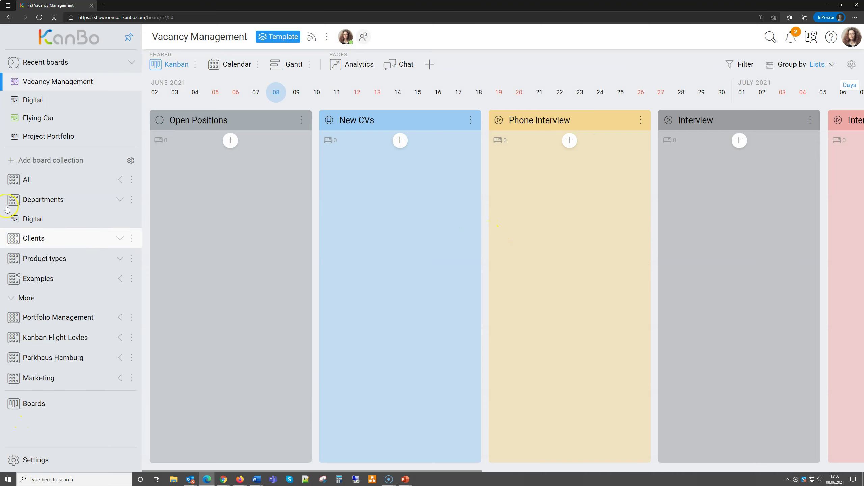
# Add a board group named HR to the Departments collection and place it below Marketing
pyautogui.click(53, 201)
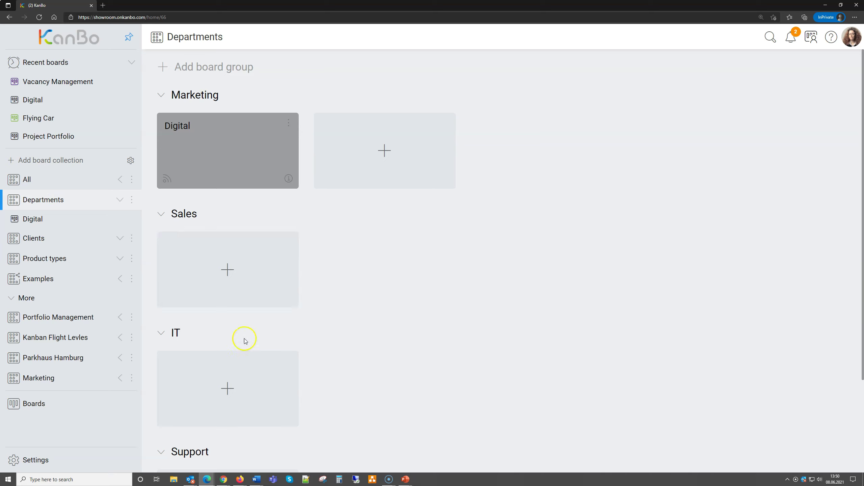
pyautogui.scroll(-1, 228, 408)
pyautogui.scroll(1, 230, 418)
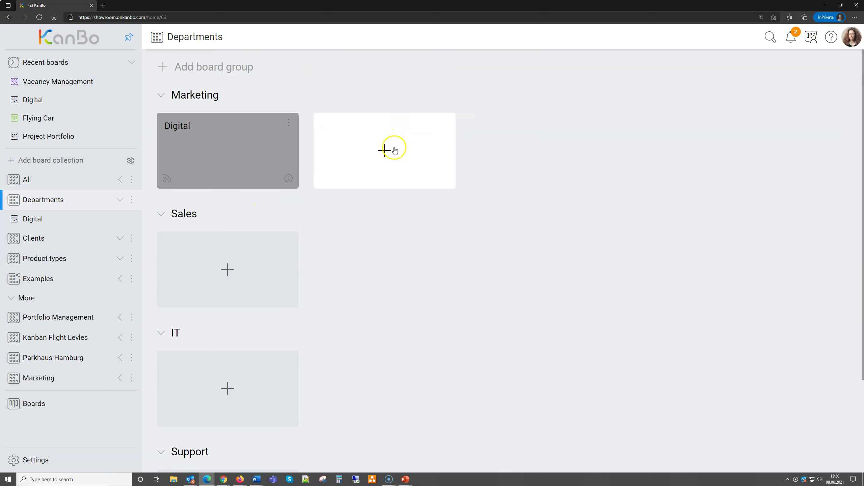
pyautogui.click(206, 67)
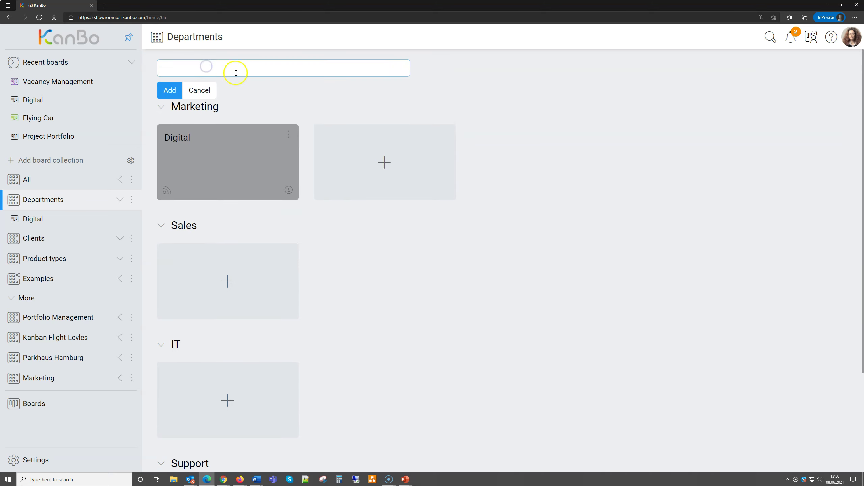
pyautogui.click(174, 89)
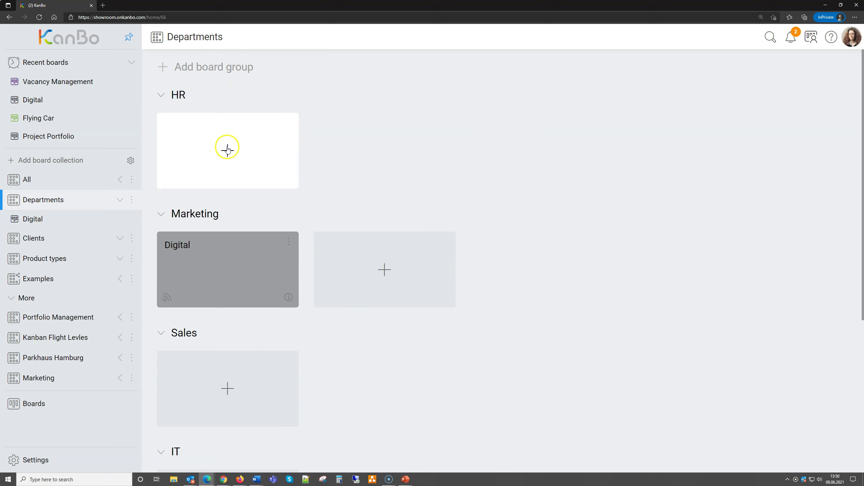
pyautogui.moveTo(179, 94); pyautogui.dragTo(222, 271)
# Start a new board in the HR group based on the Vacancy Management template
pyautogui.click(224, 270)
pyautogui.click(237, 226)
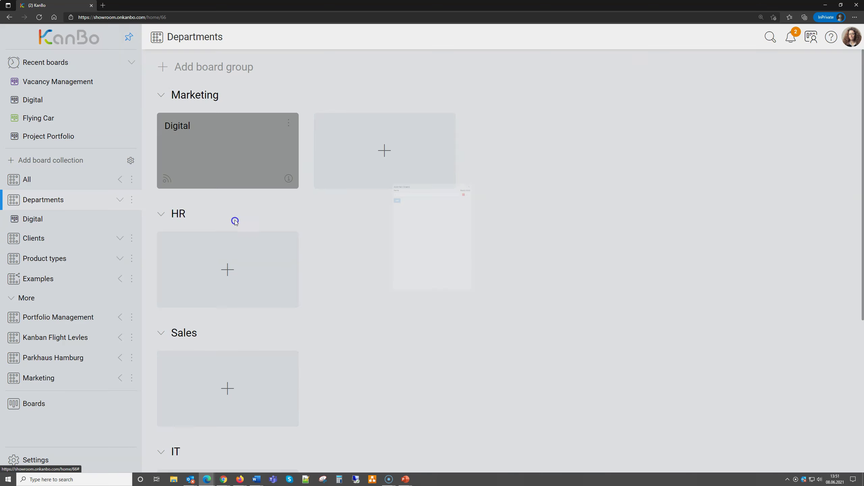
pyautogui.click(355, 77)
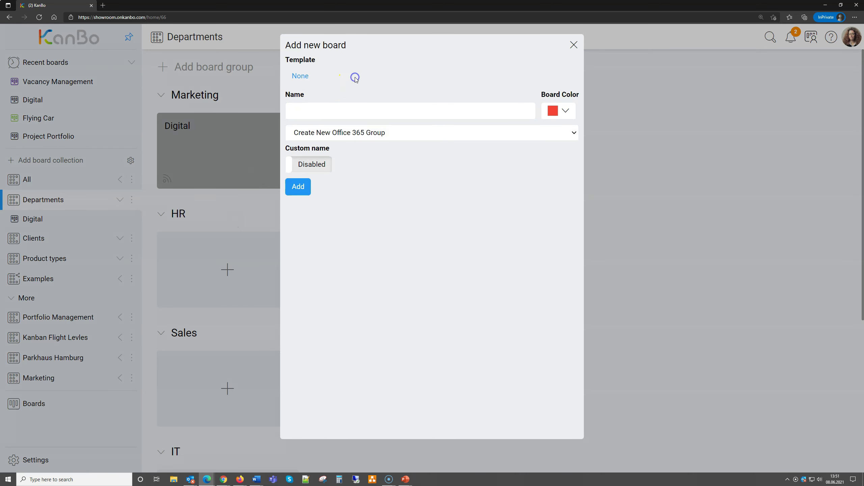
pyautogui.click(300, 75)
pyautogui.write('vac')
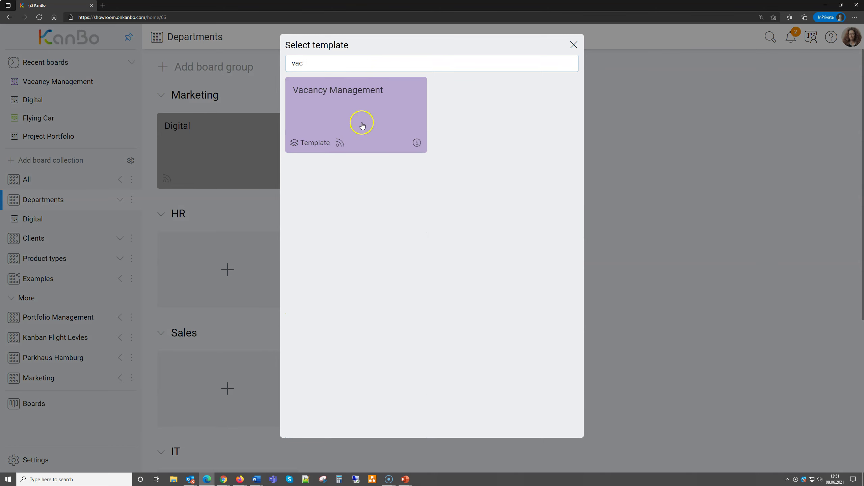
pyautogui.click(367, 115)
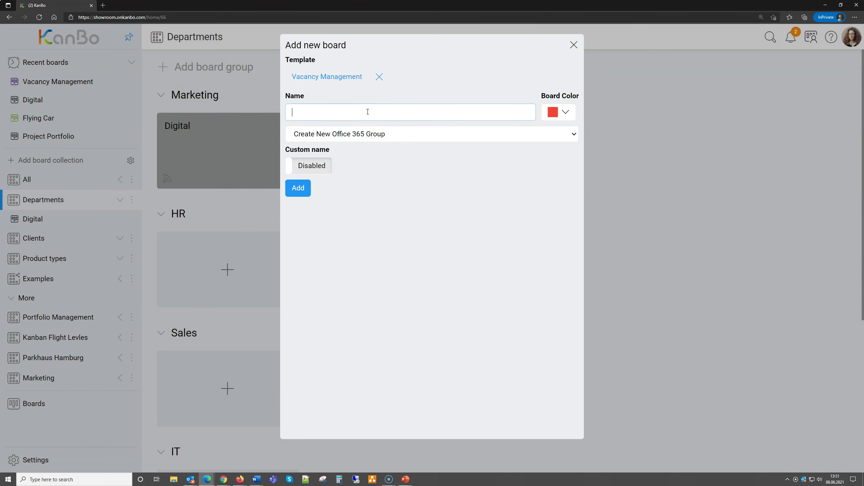
# Name the board Vacancies for Germany, give it a purple board color and create it
pyautogui.write('Vacancies for Germany')
pyautogui.click(563, 112)
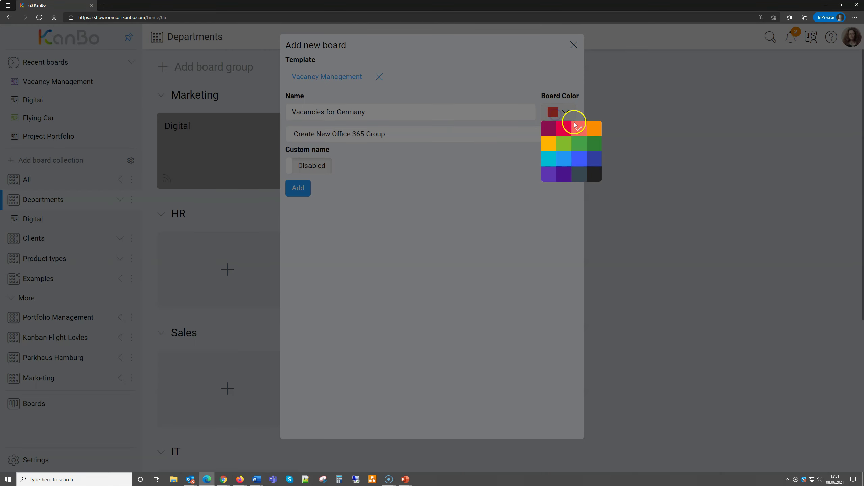
pyautogui.click(564, 172)
pyautogui.click(298, 188)
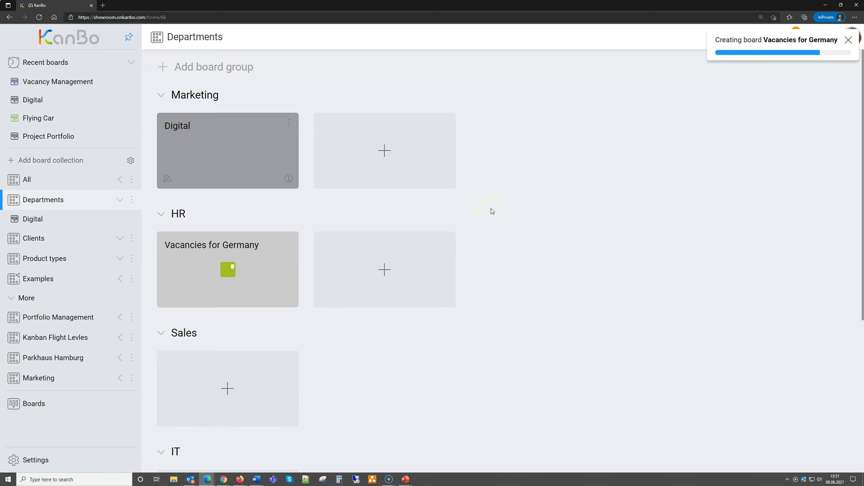
pyautogui.hotkey('alt', 'Tab')
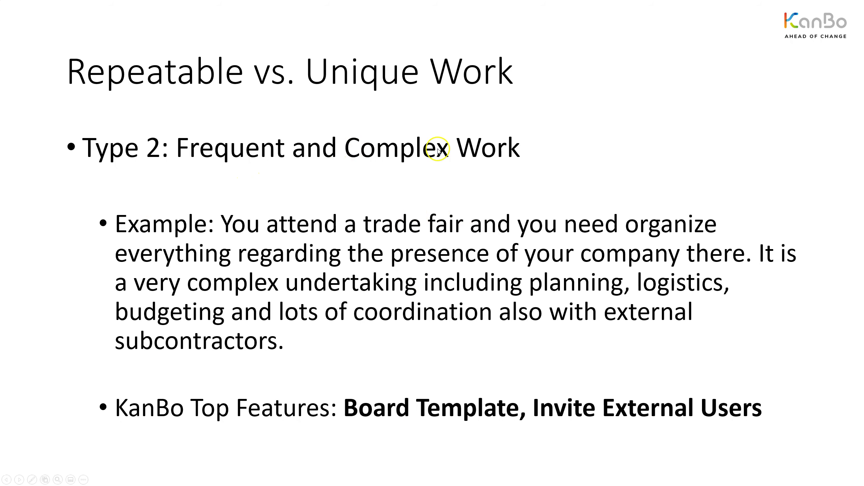
pyautogui.hotkey('alt', 'Tab')
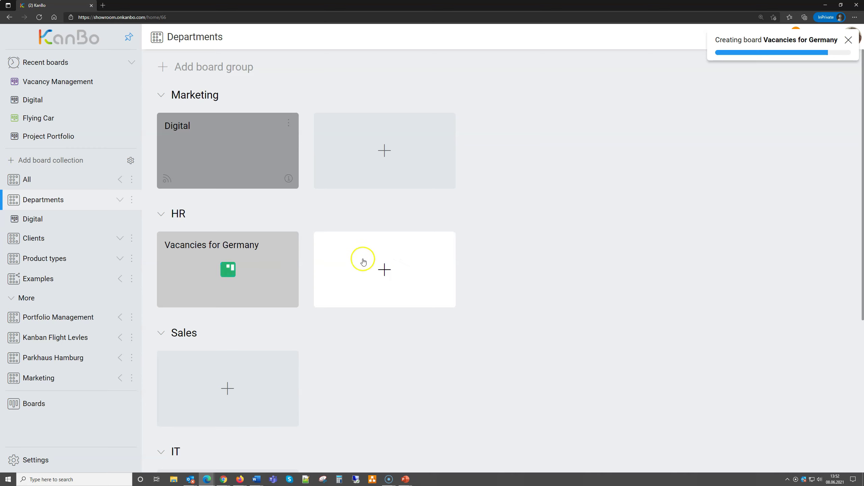
# Start a second board in the HR group based on the Digital Transformation Conference template instead of Classic Board
pyautogui.click(373, 267)
pyautogui.click(376, 224)
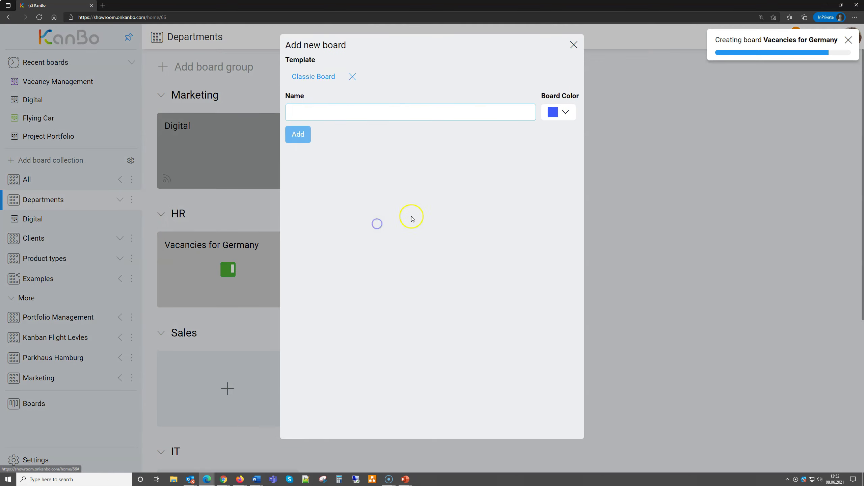
pyautogui.click(352, 78)
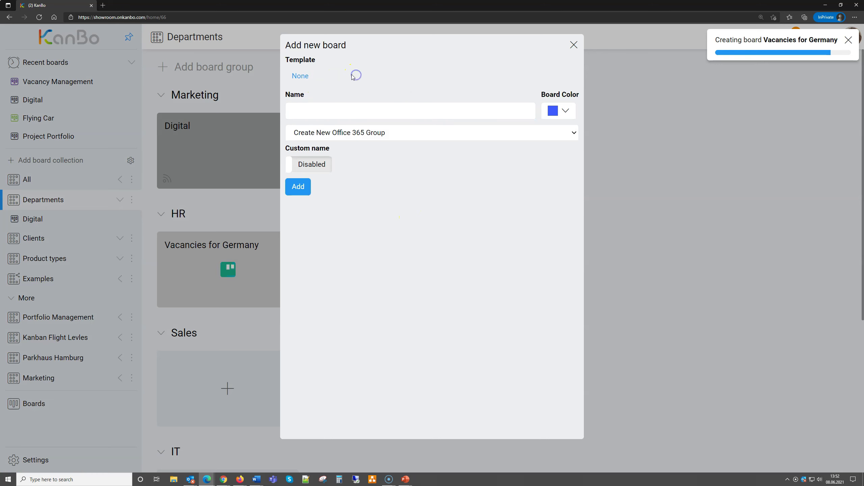
pyautogui.click(305, 75)
pyautogui.click(339, 63)
pyautogui.write('dig')
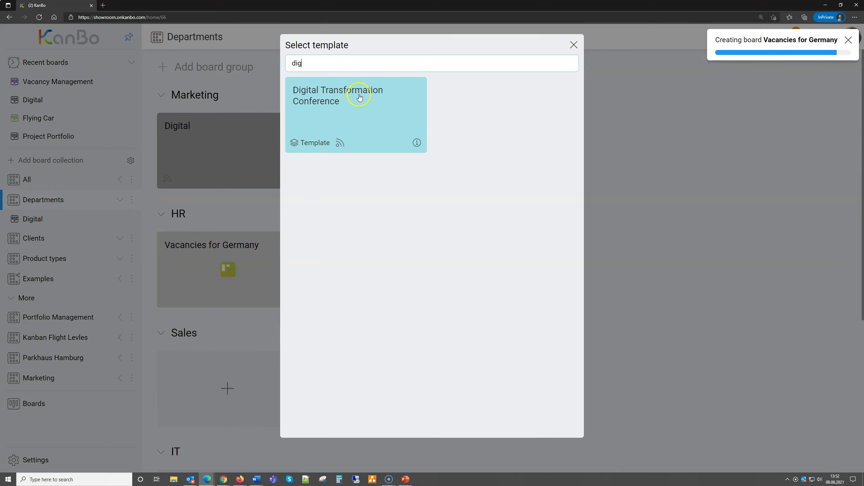
pyautogui.click(360, 97)
# Name the second HR board Conference and create it
pyautogui.click(393, 110)
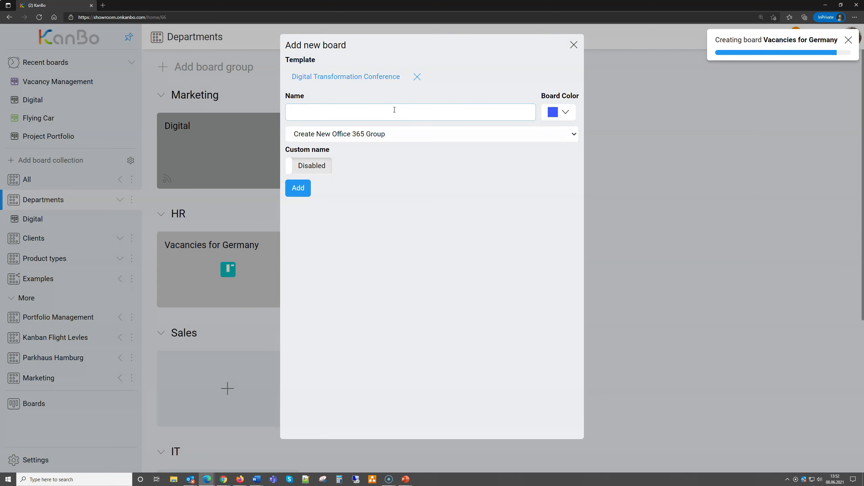
pyautogui.write('Conference')
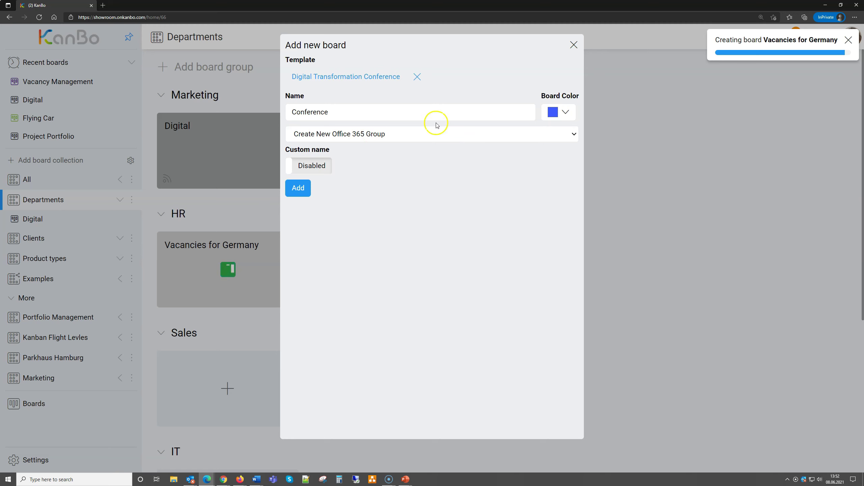
pyautogui.click(299, 189)
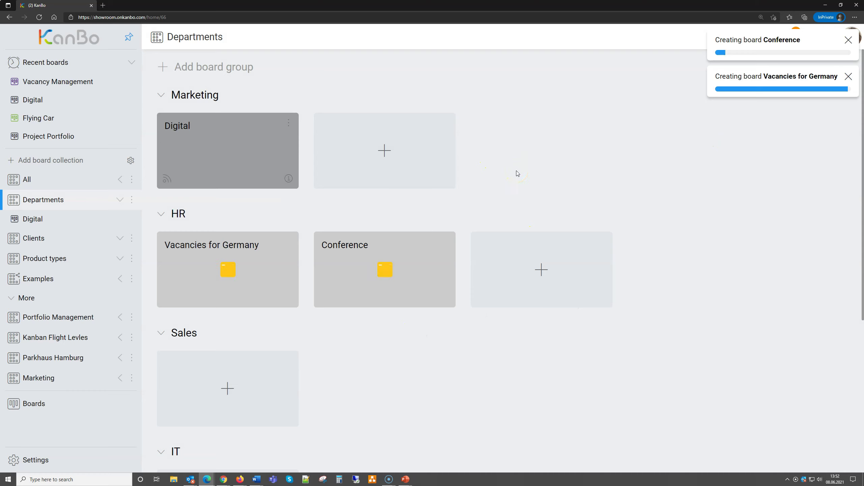
# Open the Vacancies for Germany board, look through its lists, Calendar and Gantt views, and return to Kanban
pyautogui.click(314, 285)
pyautogui.click(260, 280)
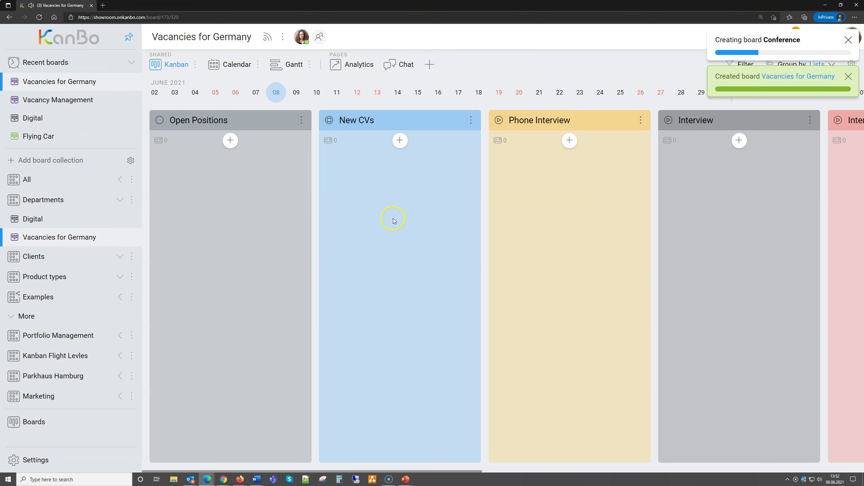
pyautogui.moveTo(715, 214); pyautogui.dragTo(696, 212)
pyautogui.moveTo(531, 212); pyautogui.dragTo(546, 210)
pyautogui.click(231, 65)
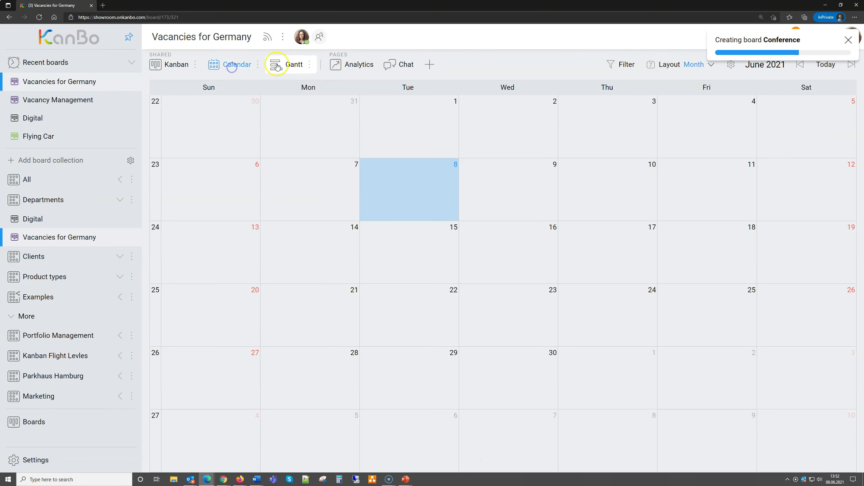
pyautogui.click(284, 65)
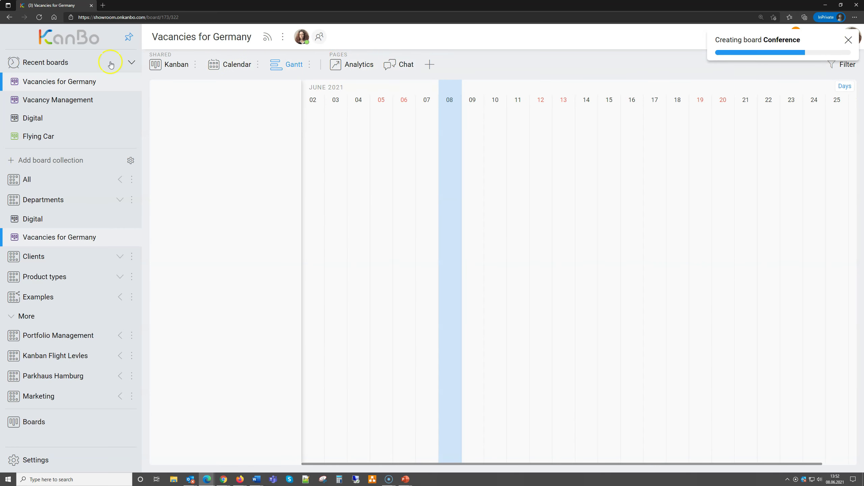
pyautogui.click(164, 64)
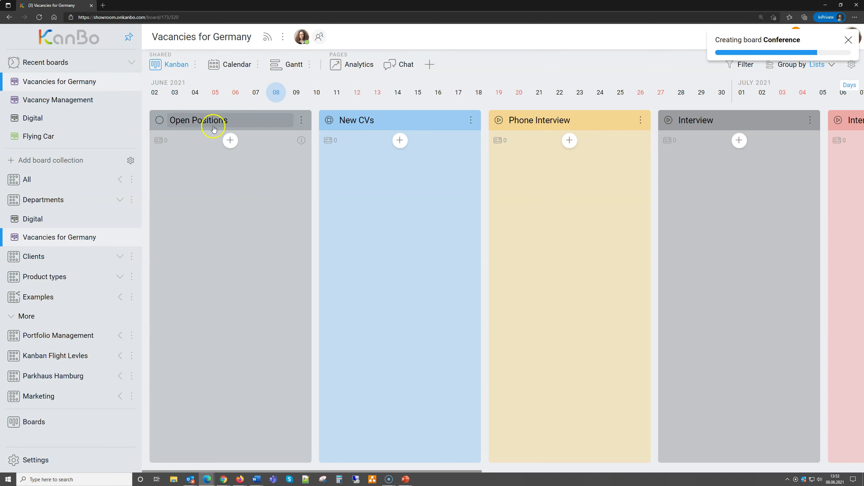
# Add a card named Accountant to the Open Positions list using the Open Position card template
pyautogui.click(230, 141)
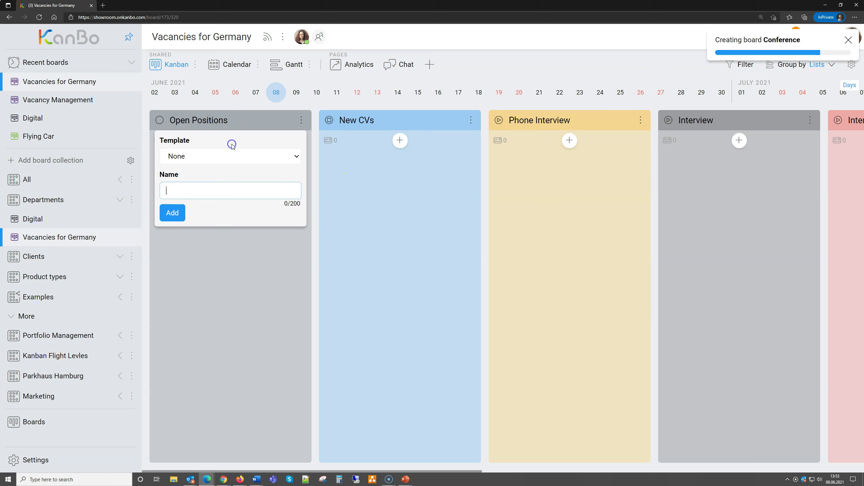
pyautogui.click(210, 156)
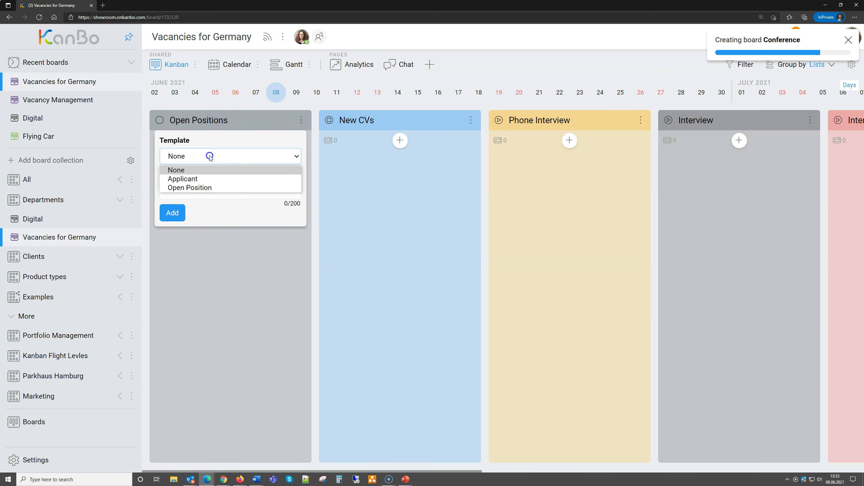
pyautogui.click(202, 188)
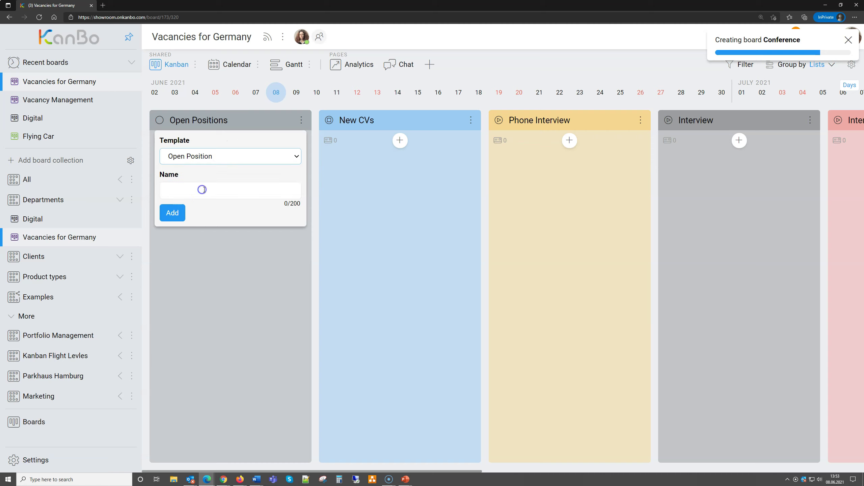
pyautogui.click(211, 193)
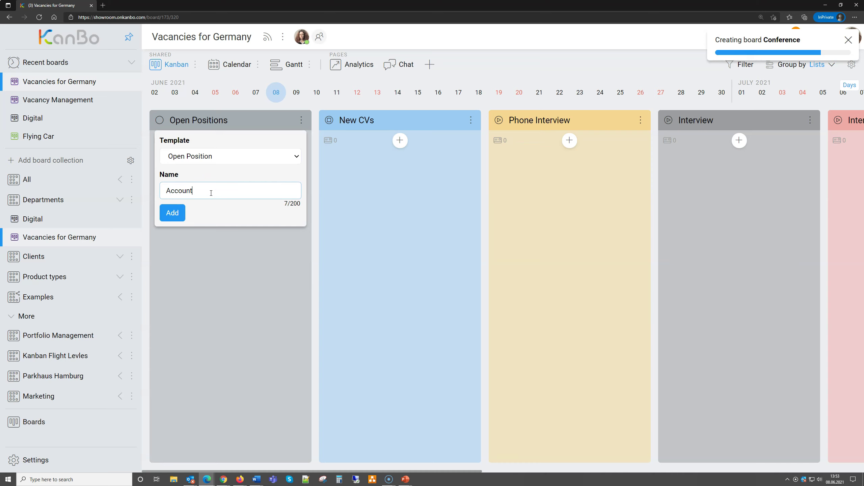
pyautogui.write('Accountant')
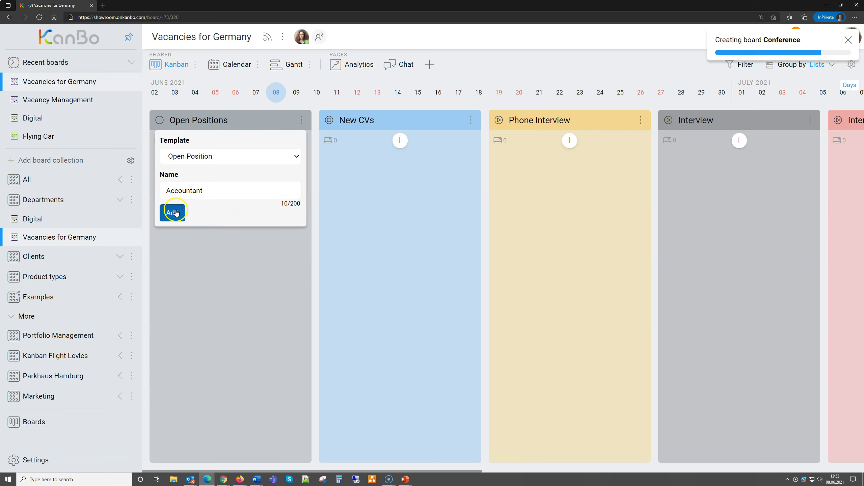
pyautogui.click(172, 211)
# Assign the label Accouting to the Accountant card and close the card
pyautogui.click(241, 170)
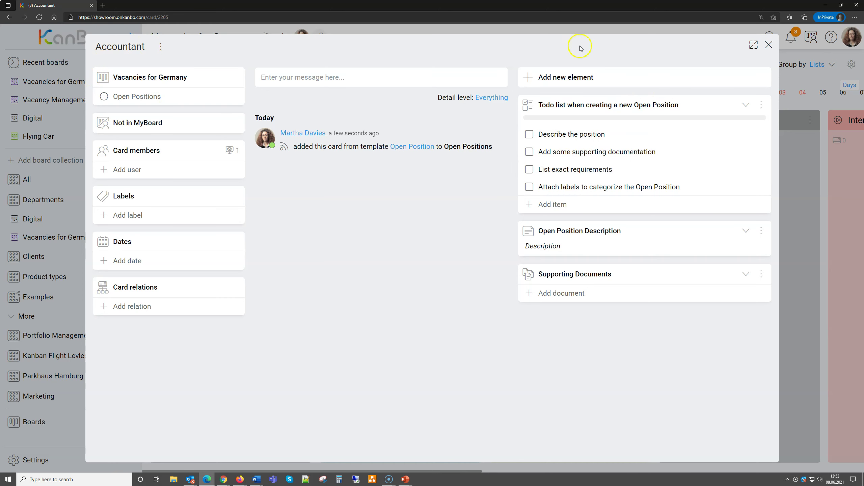
pyautogui.click(160, 215)
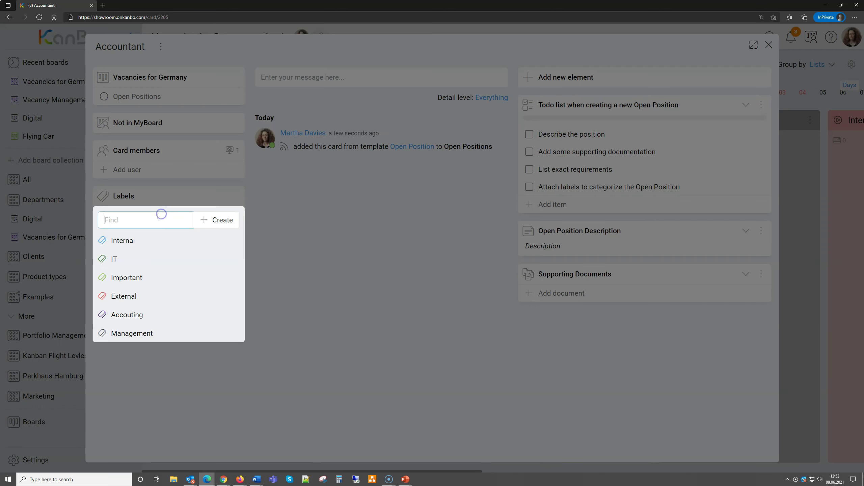
pyautogui.click(159, 315)
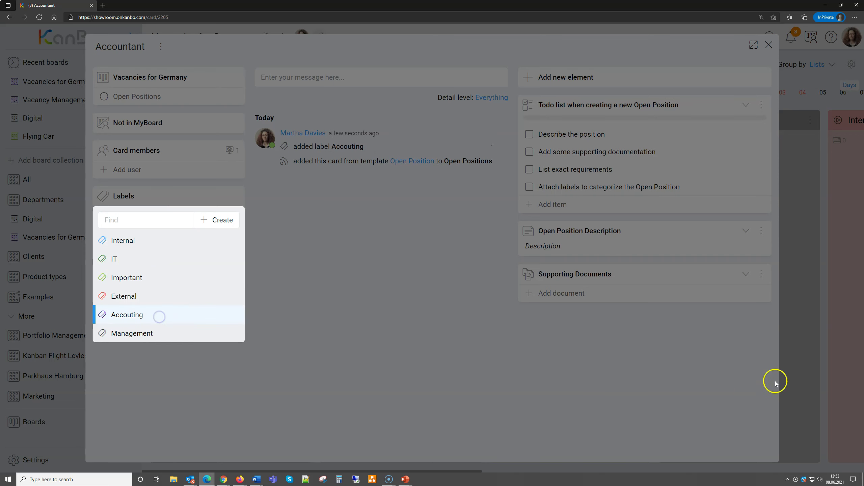
pyautogui.click(775, 381)
pyautogui.click(846, 366)
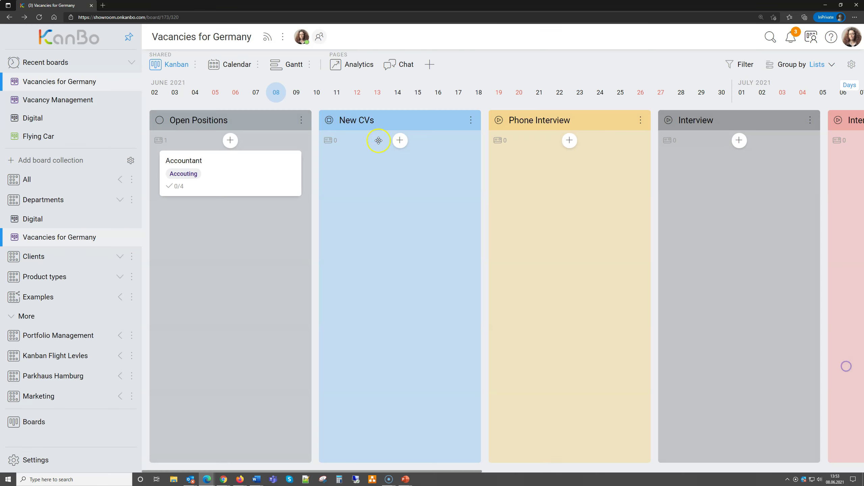
# Add a card with the applicant's first name to New CVs from the Applicant template and view its contents
pyautogui.click(398, 140)
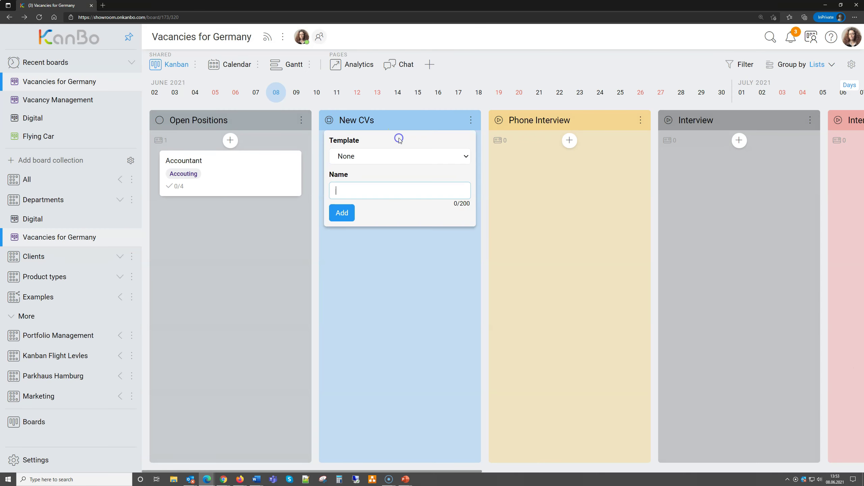
pyautogui.click(397, 157)
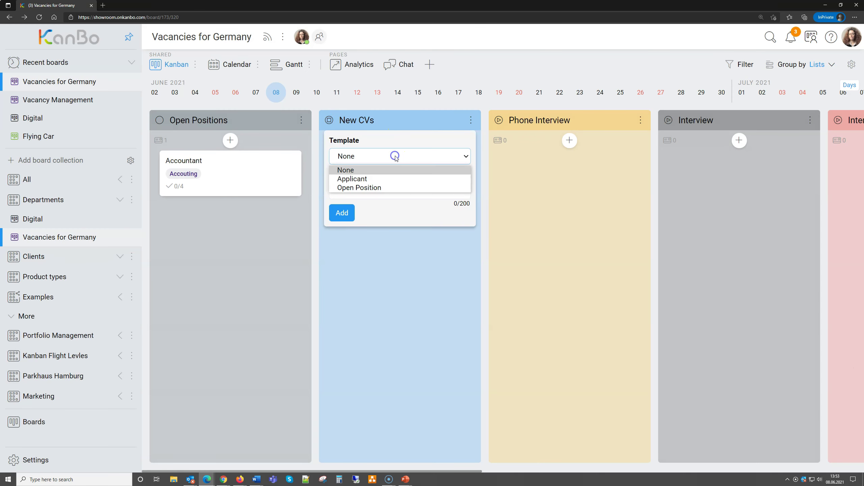
pyautogui.click(368, 179)
pyautogui.click(366, 191)
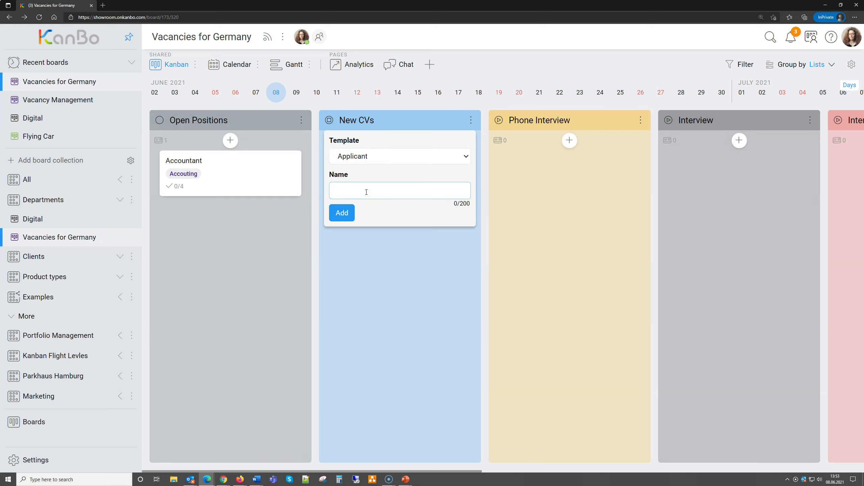
pyautogui.click(351, 214)
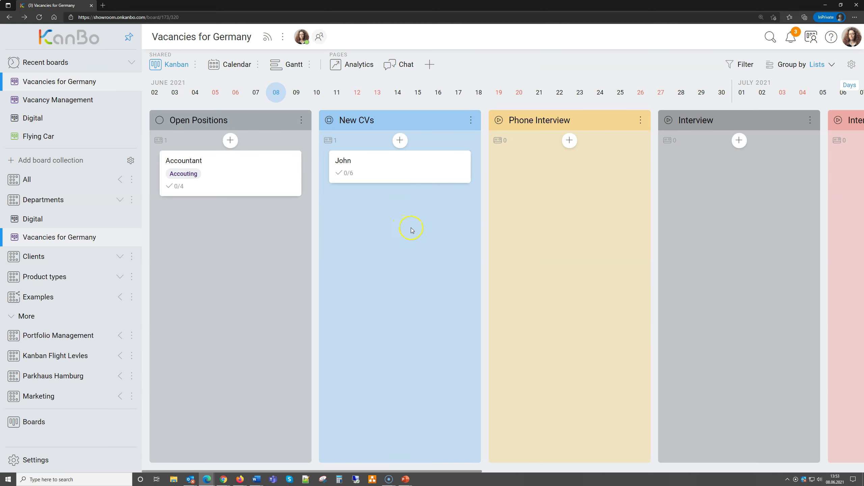
pyautogui.click(405, 175)
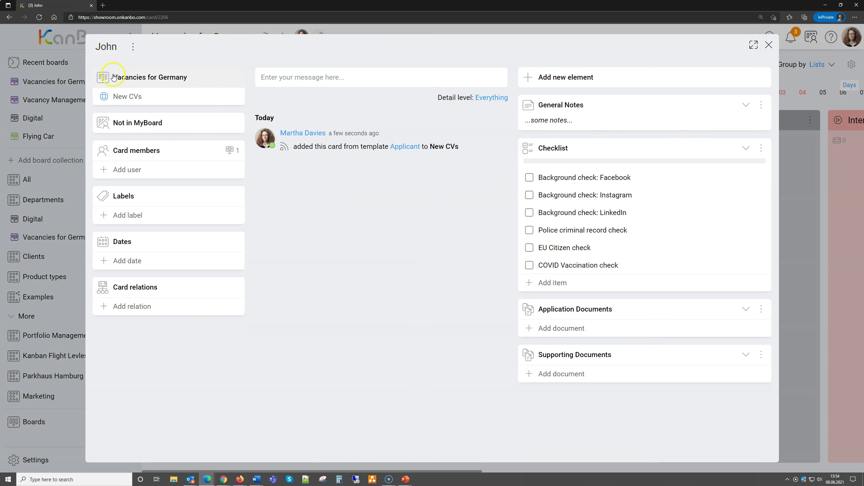
pyautogui.click(768, 44)
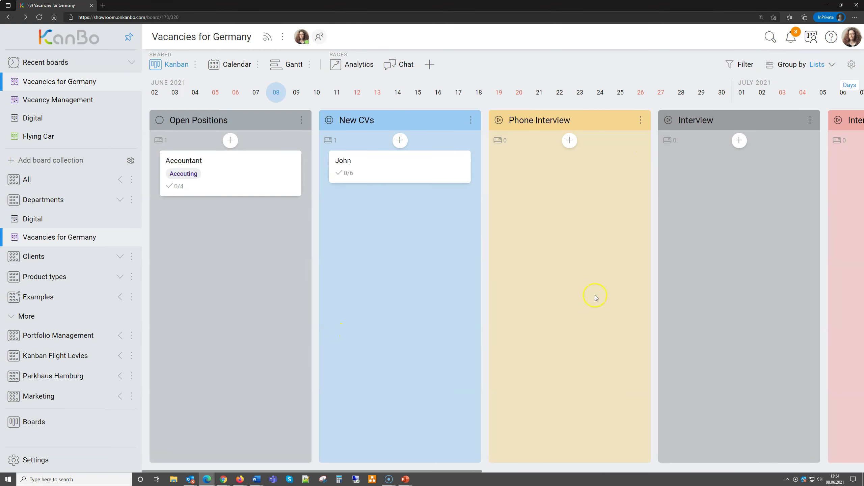
# Move the applicant's card from New CVs through the interview stages into the Final decision list
pyautogui.moveTo(595, 297); pyautogui.dragTo(453, 305)
pyautogui.moveTo(248, 170); pyautogui.dragTo(573, 165)
pyautogui.moveTo(708, 268); pyautogui.dragTo(488, 295)
pyautogui.moveTo(337, 160); pyautogui.dragTo(662, 160)
pyautogui.moveTo(684, 267); pyautogui.dragTo(440, 268)
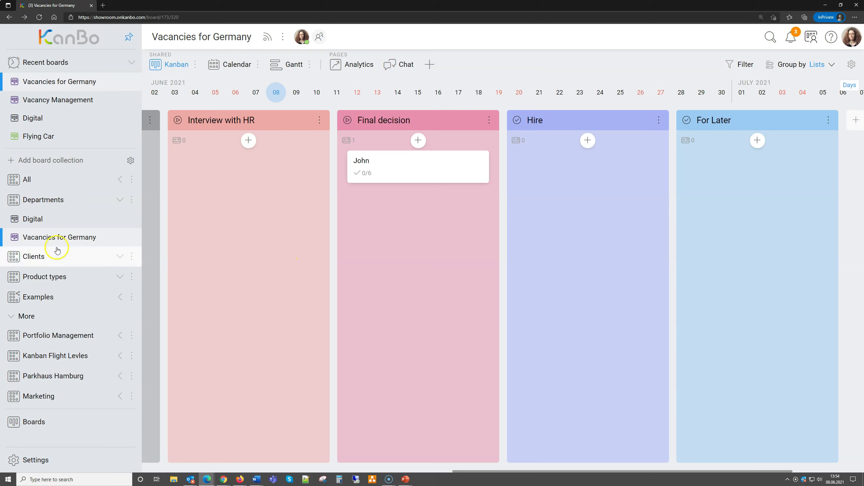
pyautogui.click(54, 187)
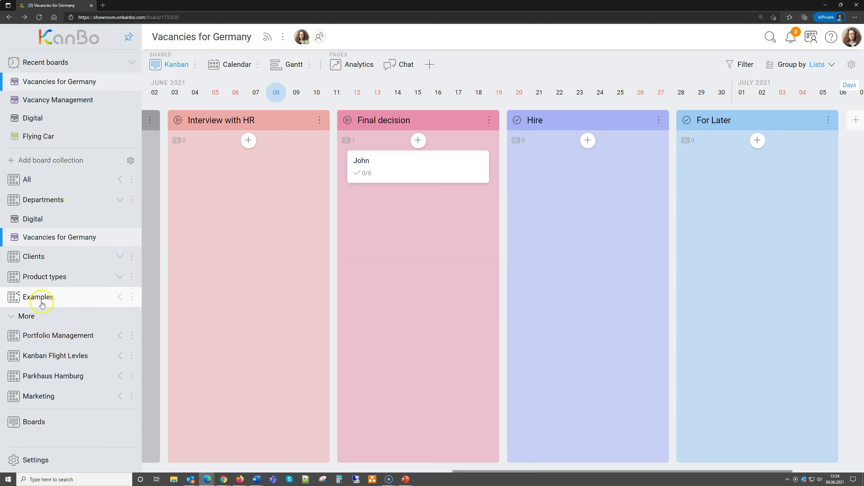
# Open the Conference board from the Departments collection and look through its team lists
pyautogui.click(51, 201)
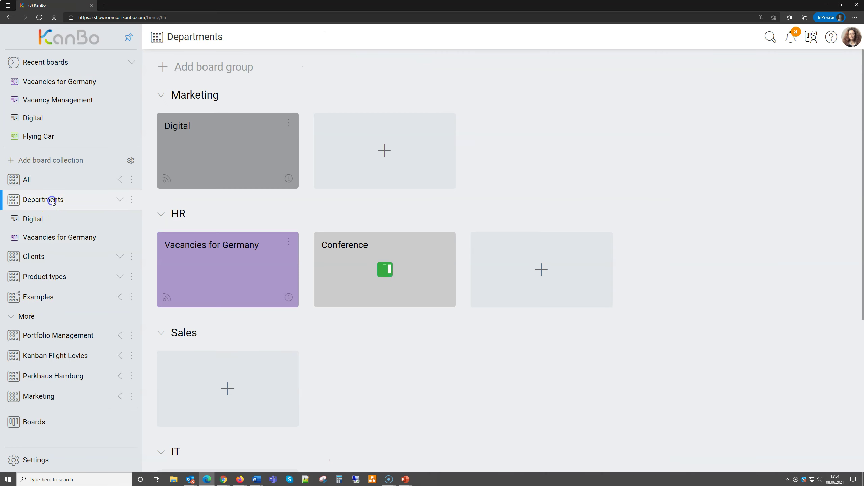
pyautogui.click(356, 264)
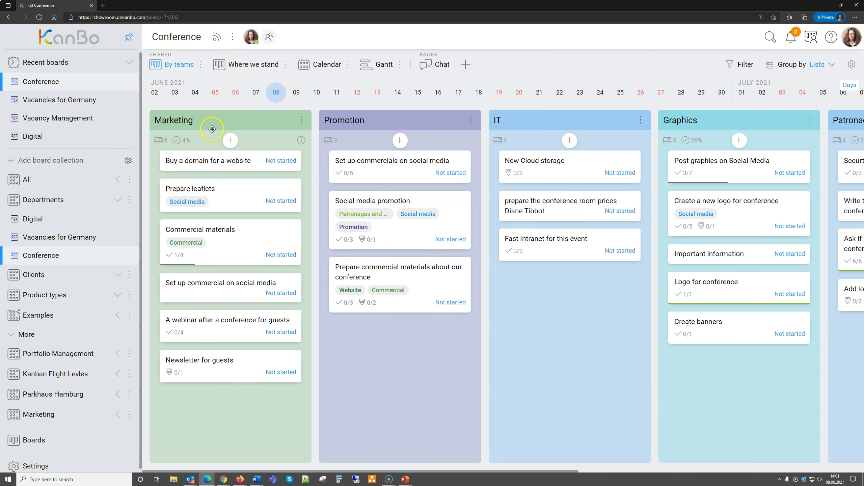
pyautogui.moveTo(627, 400); pyautogui.dragTo(437, 394)
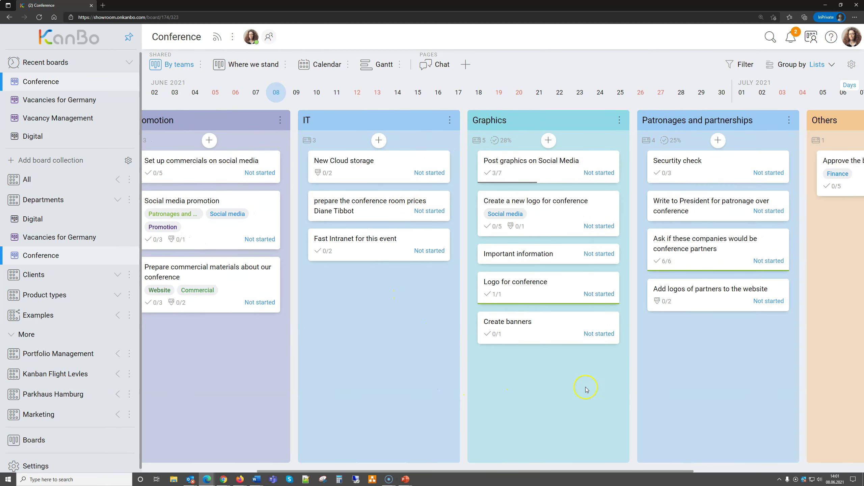
pyautogui.moveTo(586, 390); pyautogui.dragTo(533, 398)
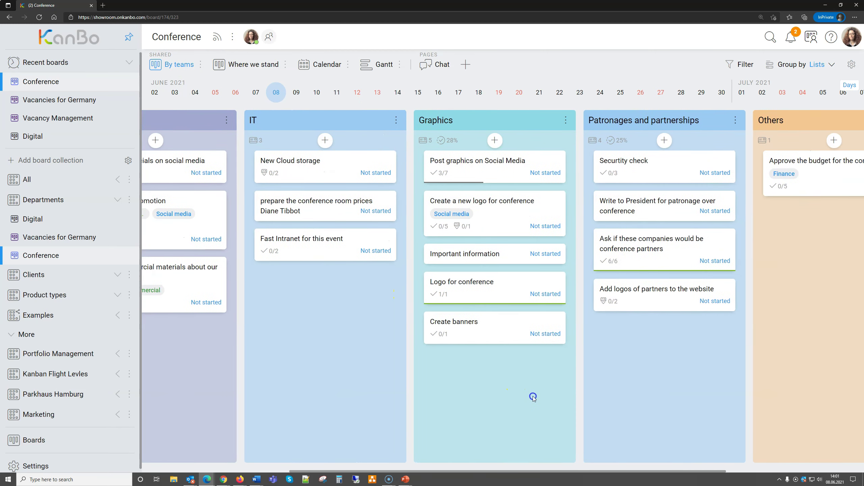
# Open the Conference board's Where we stand view and examine all cards in the Not started column
pyautogui.click(255, 65)
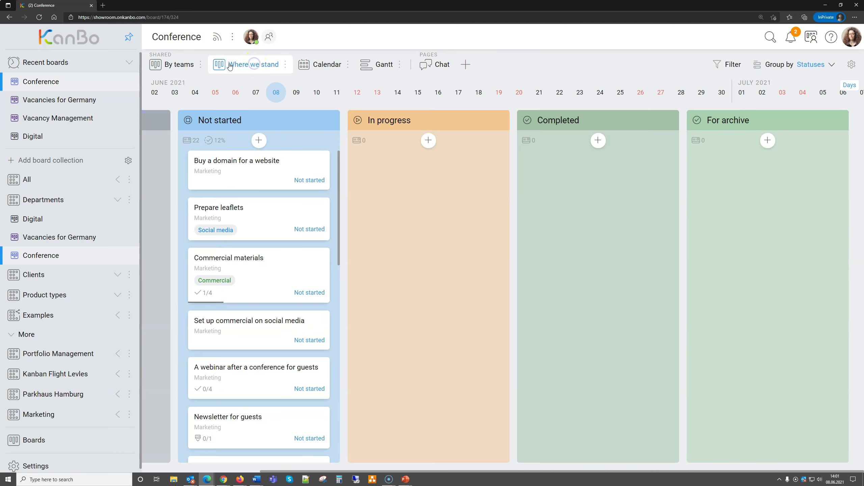
pyautogui.moveTo(380, 251); pyautogui.dragTo(486, 227)
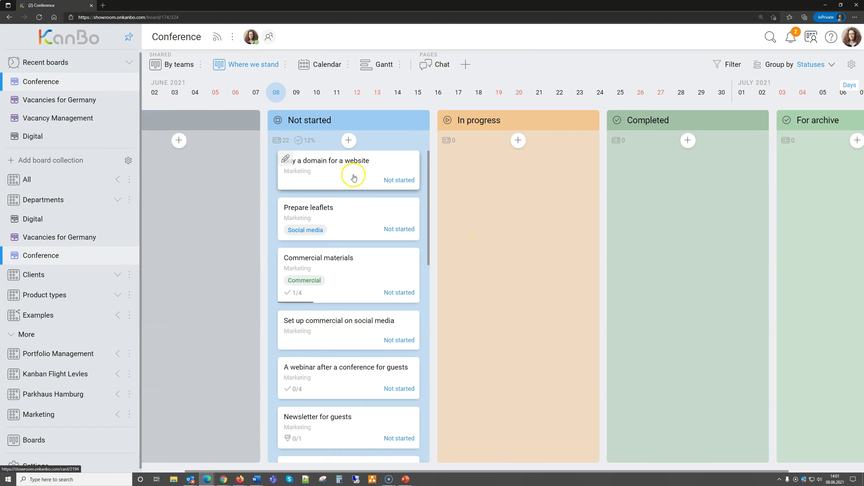
pyautogui.scroll(-10, 352, 180)
pyautogui.scroll(-10, 356, 187)
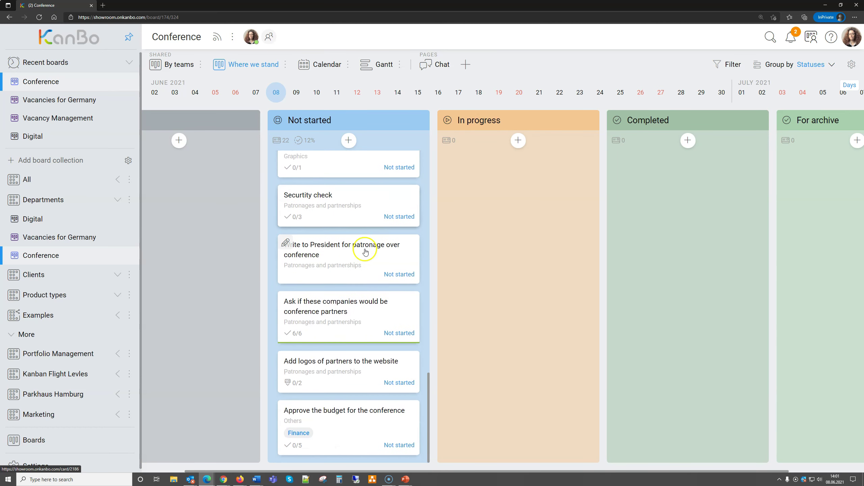
pyautogui.scroll(15, 360, 204)
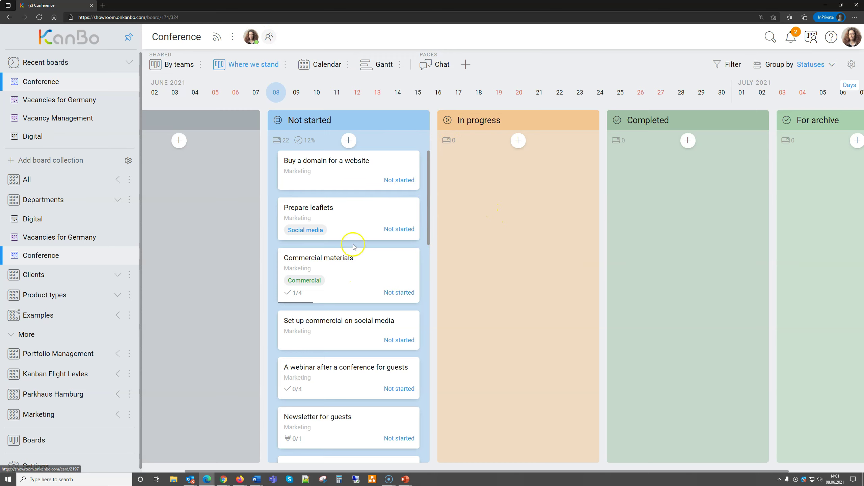
pyautogui.scroll(-5, 354, 248)
pyautogui.scroll(-9, 354, 248)
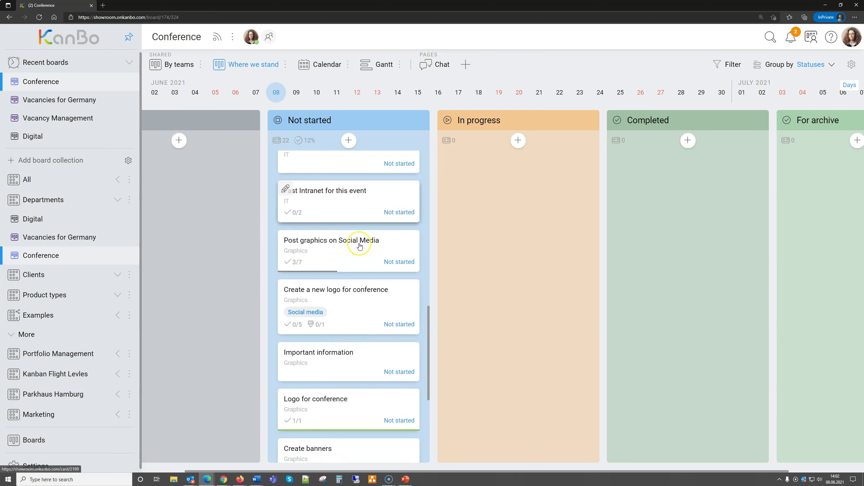
pyautogui.scroll(-8, 361, 245)
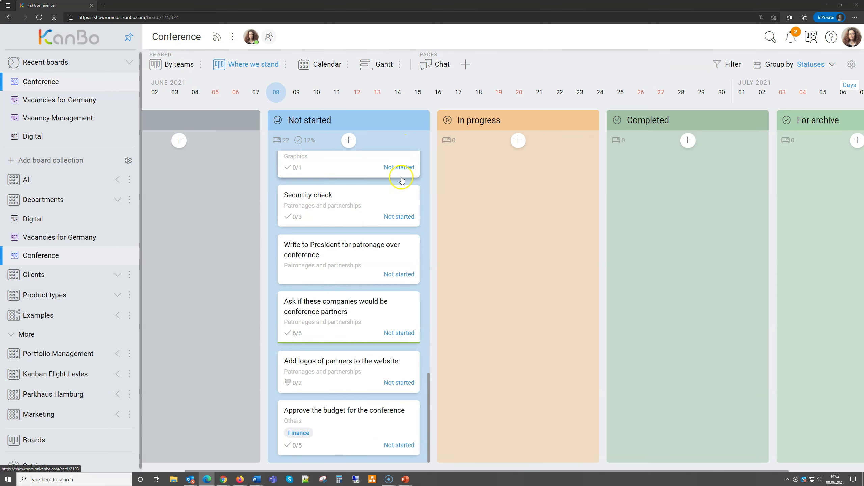
# Switch to the presentation, advance to the Type 3: Infrequent and Simple Work slide, and return to KanBo
pyautogui.hotkey('alt', 'Tab')
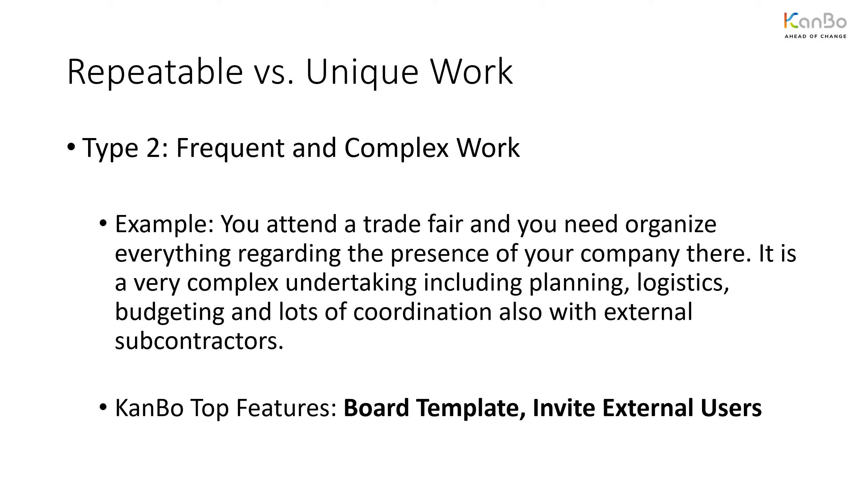
pyautogui.press('Right')
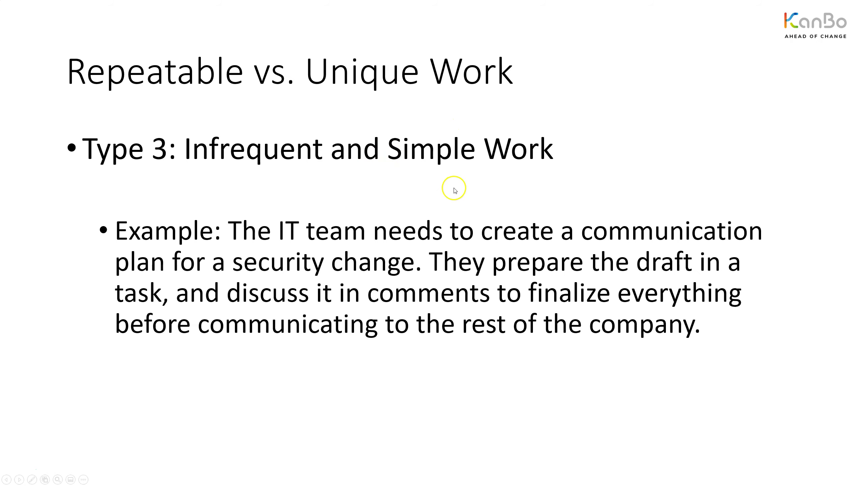
pyautogui.hotkey('alt', 'Tab')
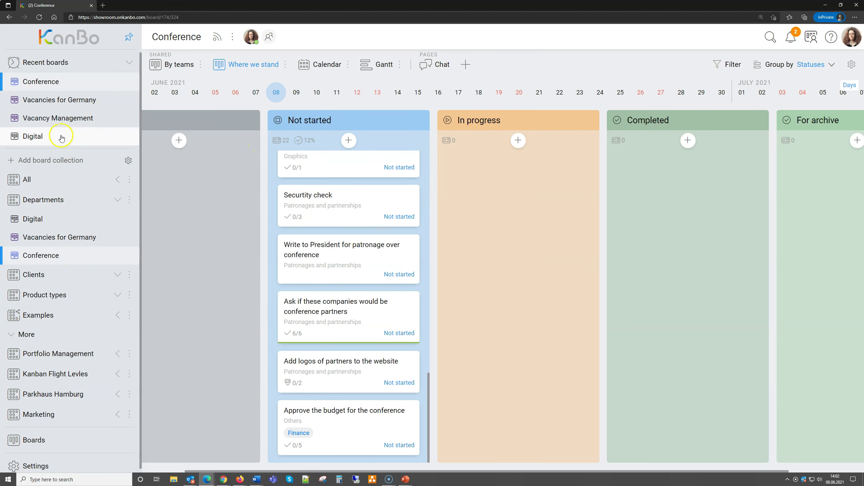
# Search all boards for "it" and open the IT Department board
pyautogui.click(50, 440)
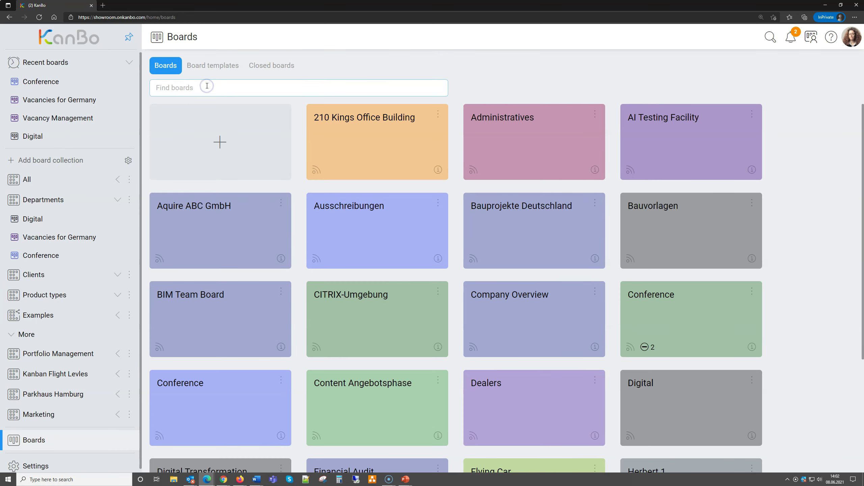
pyautogui.click(207, 86)
pyautogui.write('it')
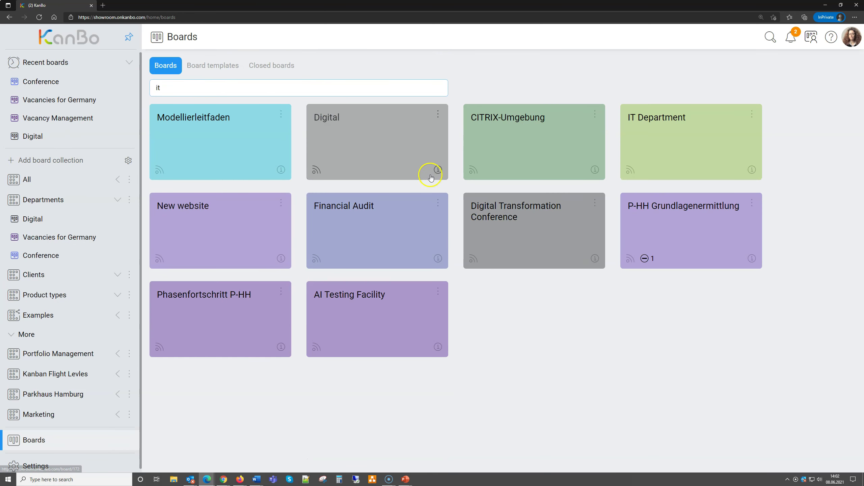
pyautogui.click(662, 130)
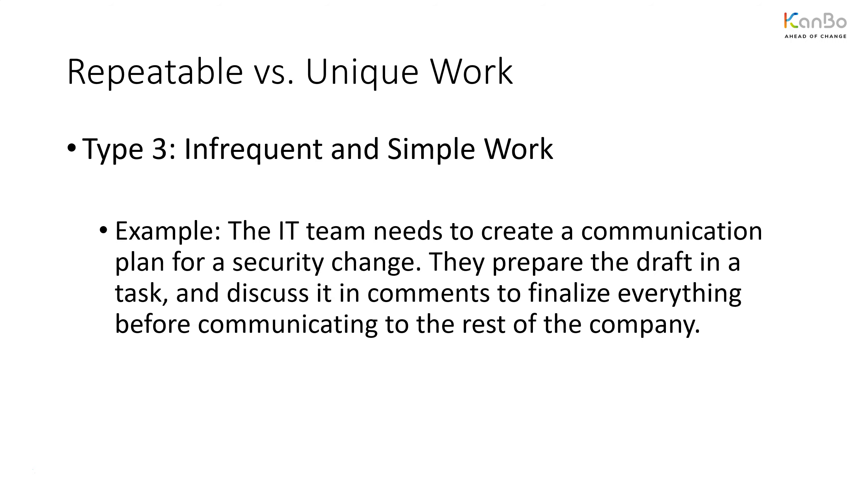
# Switch back to KanBo and add a card named Change 75 to the Todo list of the IT Department board
pyautogui.hotkey('alt', 'Tab')
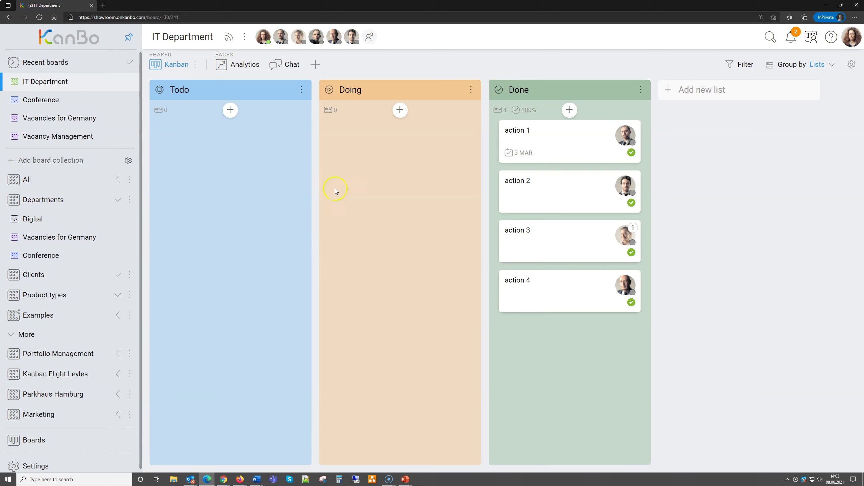
pyautogui.click(230, 110)
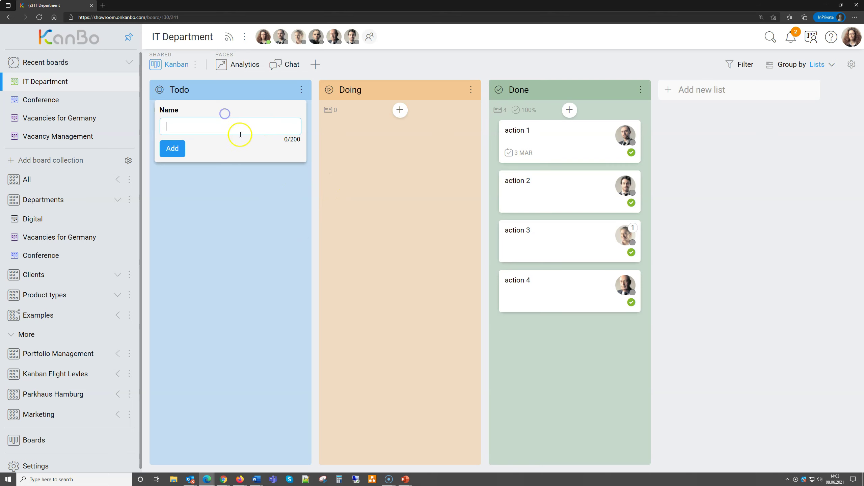
pyautogui.write('Change 75')
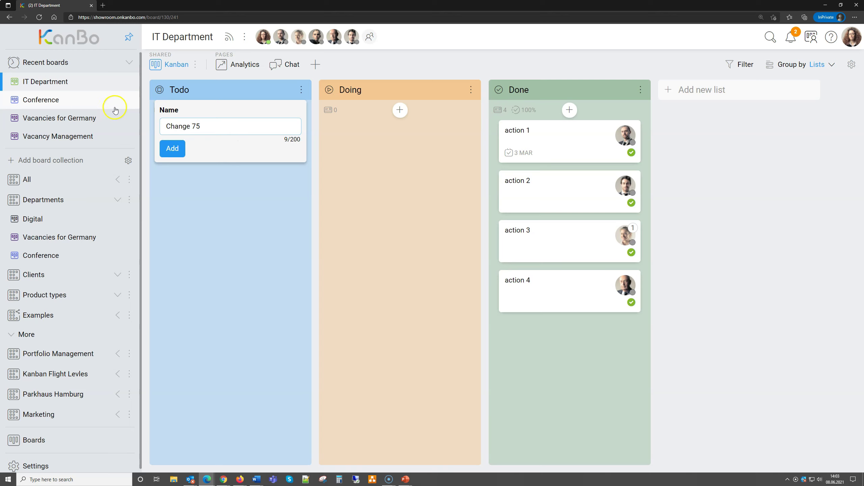
pyautogui.click(172, 148)
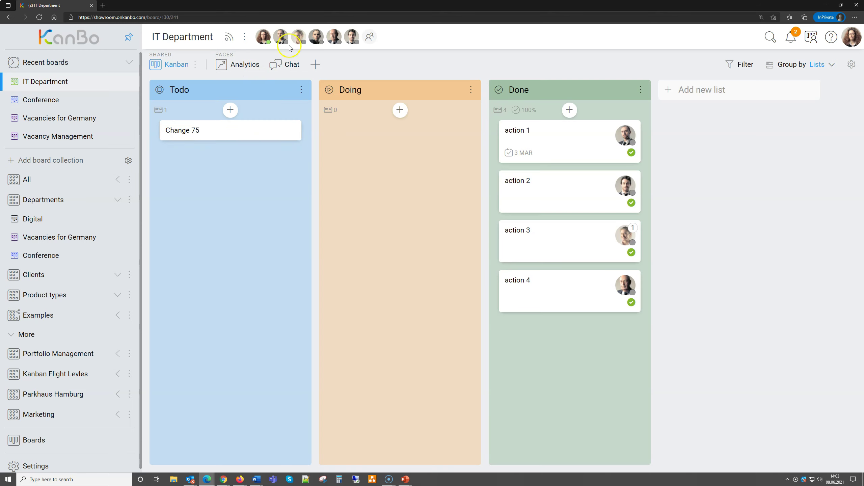
# Assign yourself as responsible and two board members as co-workers to the Change 75 card, and move it to Doing
pyautogui.moveTo(263, 36); pyautogui.dragTo(206, 129)
pyautogui.moveTo(334, 37); pyautogui.dragTo(233, 136)
pyautogui.moveTo(298, 37); pyautogui.dragTo(451, 131)
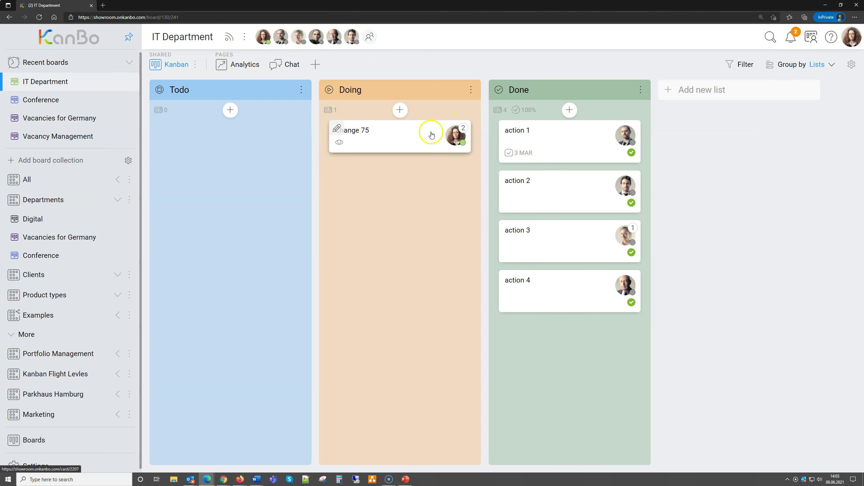
# Add a child card group with its default name to the Change 75 card
pyautogui.click(429, 135)
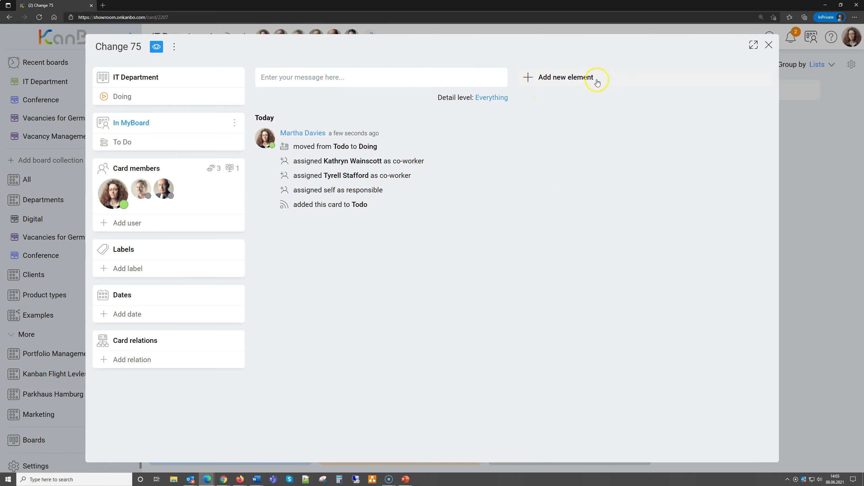
pyautogui.click(596, 80)
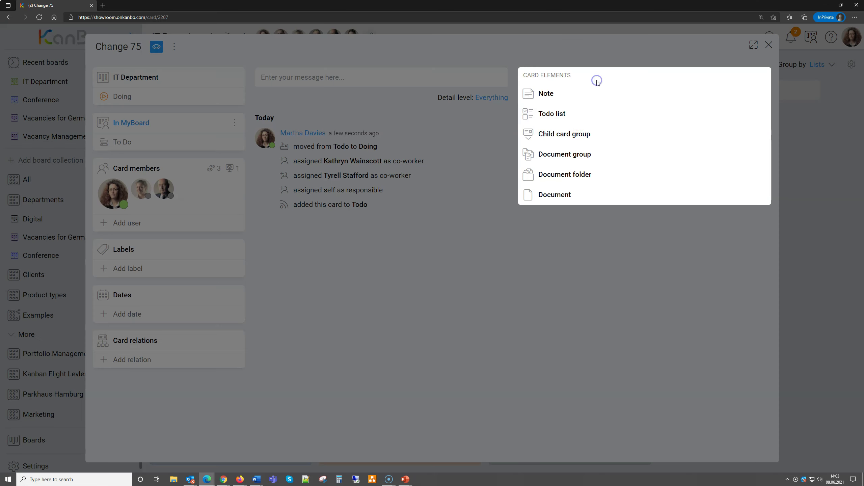
pyautogui.click(589, 135)
pyautogui.click(538, 131)
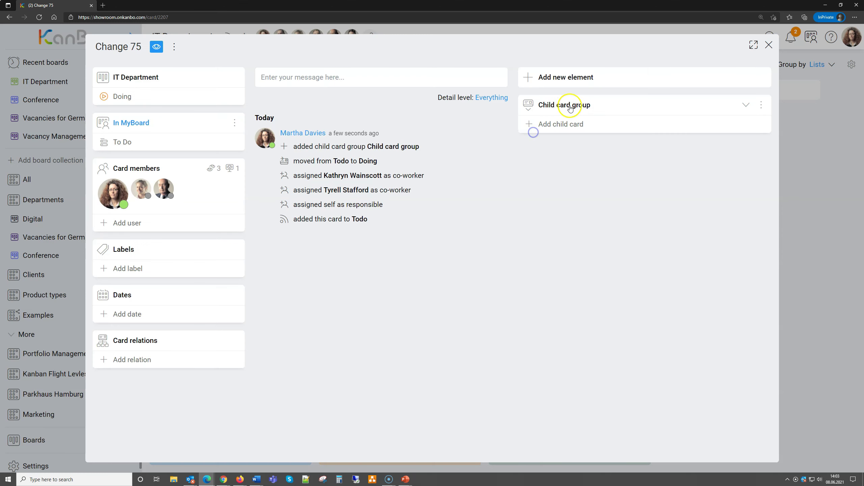
pyautogui.click(588, 107)
pyautogui.click(601, 181)
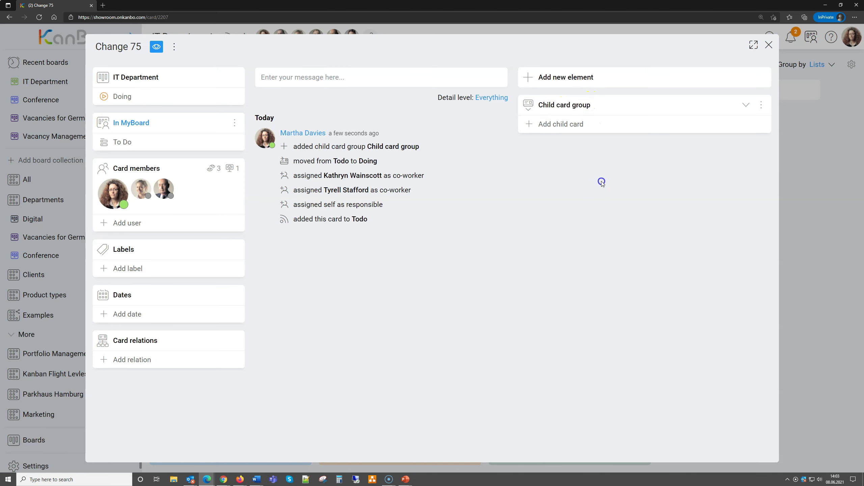
# Create a new child card named Communication Plan in the child card group, targeting the current board's Todo list
pyautogui.click(577, 131)
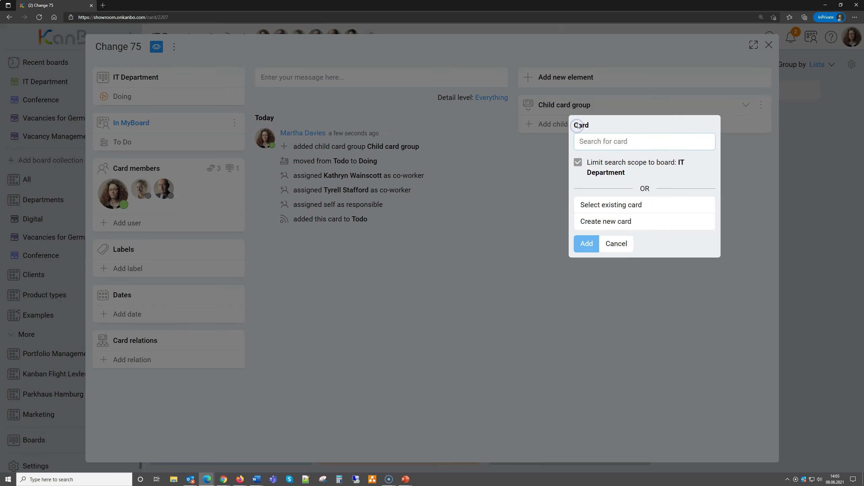
pyautogui.click(611, 222)
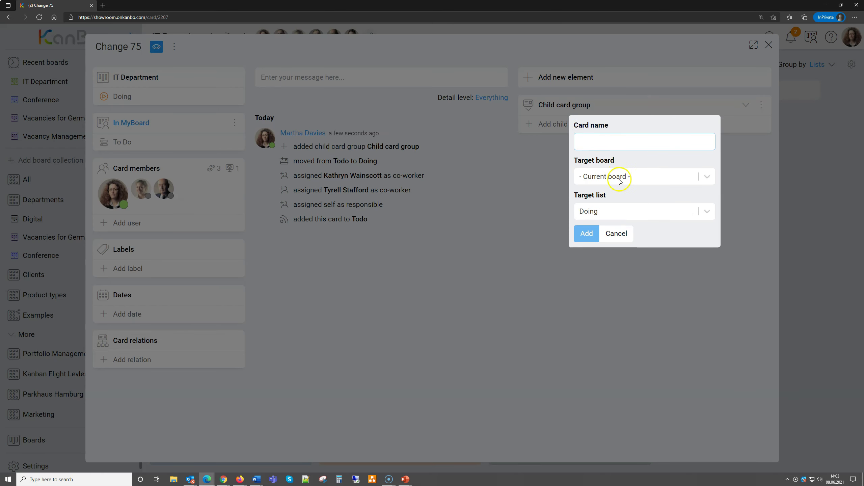
pyautogui.click(611, 211)
pyautogui.click(604, 233)
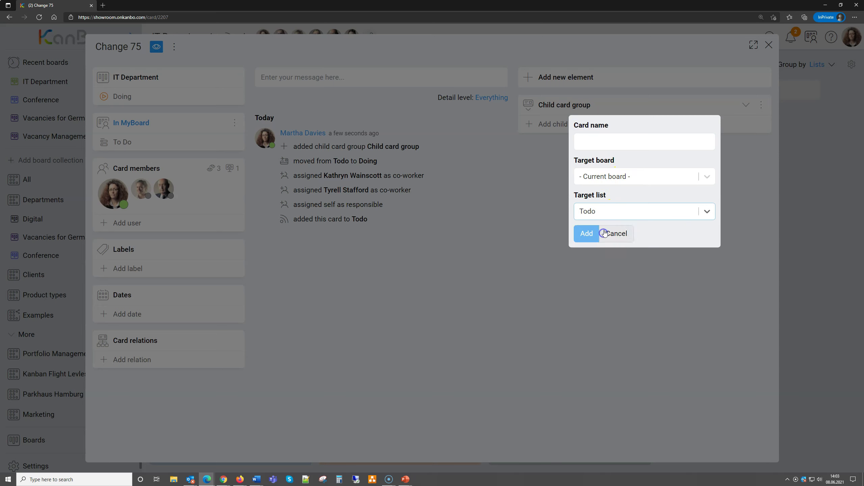
pyautogui.click(613, 137)
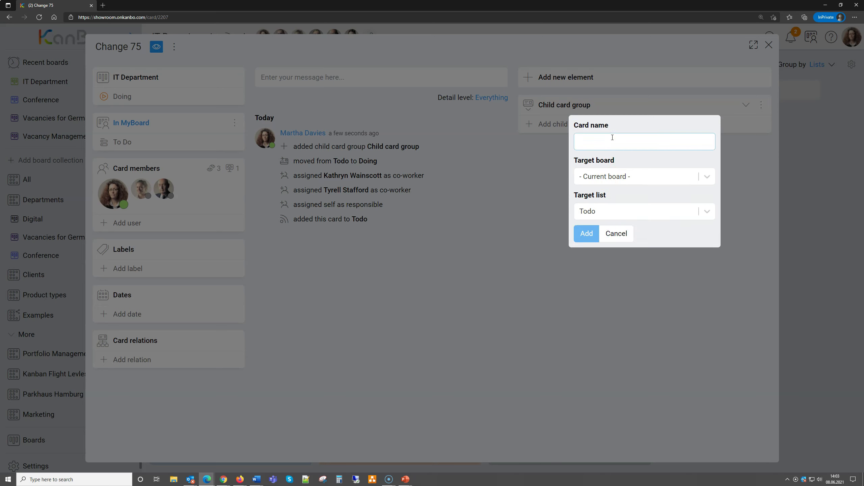
pyautogui.write('Communication Plan')
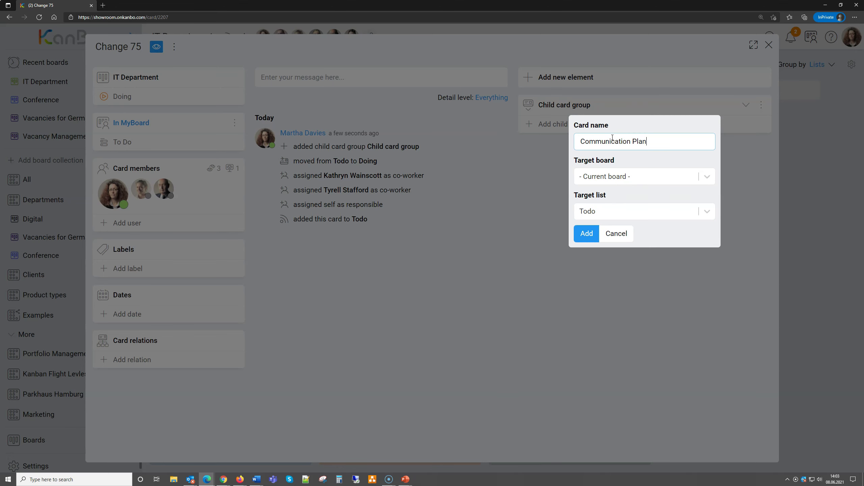
pyautogui.click(586, 233)
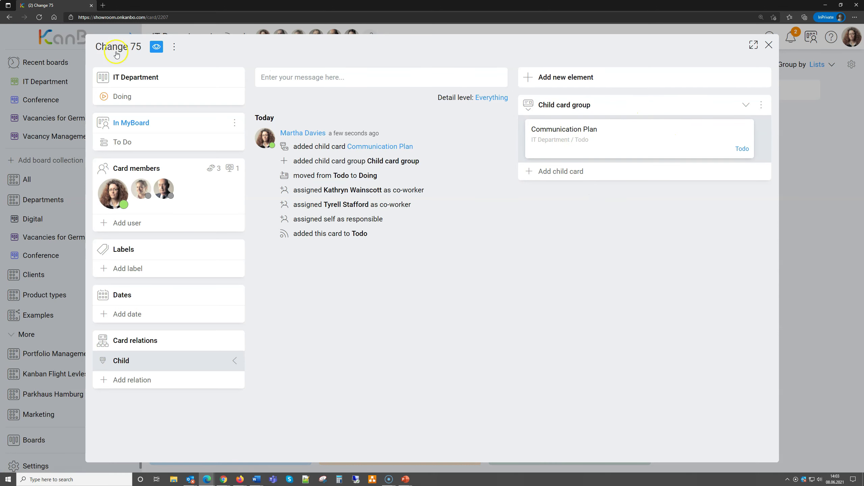
# Assign a co-worker of Change 75 and yourself to the Communication Plan child card, and close the parent card
pyautogui.moveTo(164, 188); pyautogui.dragTo(560, 138)
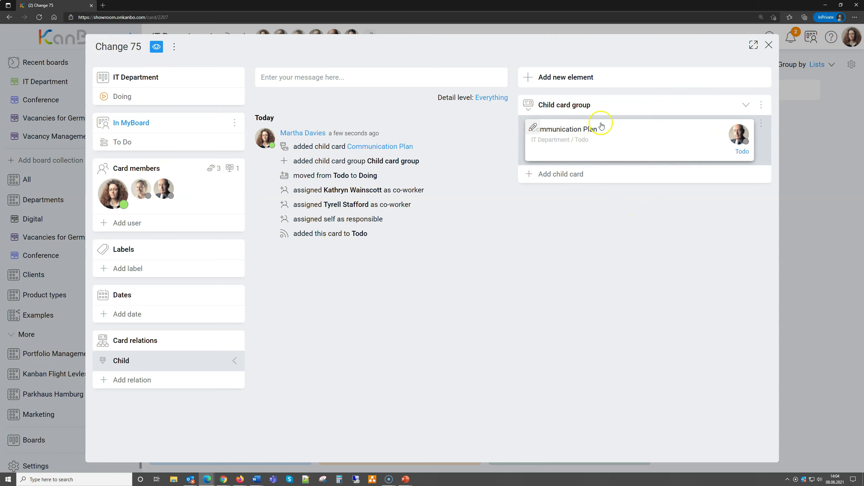
pyautogui.click(269, 140)
pyautogui.moveTo(269, 140); pyautogui.dragTo(623, 158)
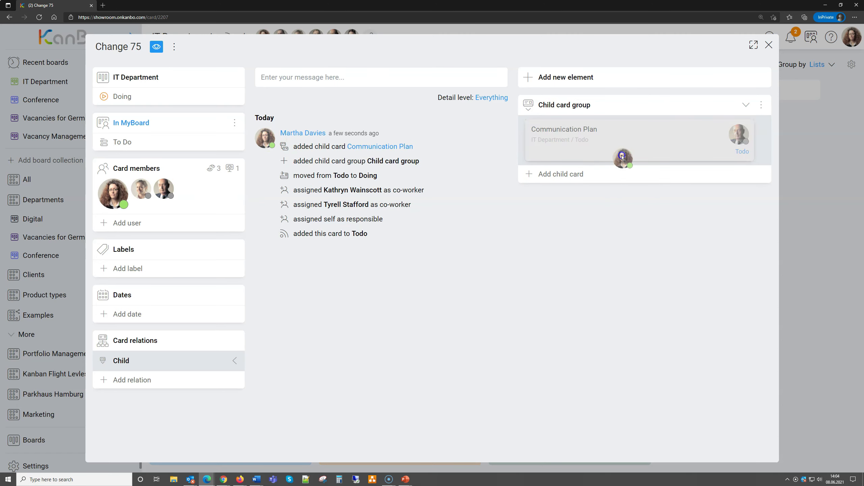
pyautogui.click(801, 163)
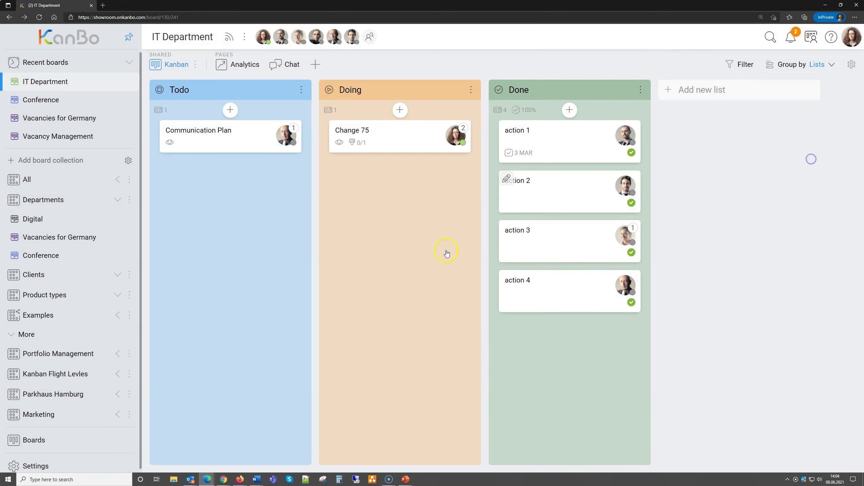
# Open the Communication Plan child card from the Change 75 card and set its due date to 18 June 2021
pyautogui.click(418, 138)
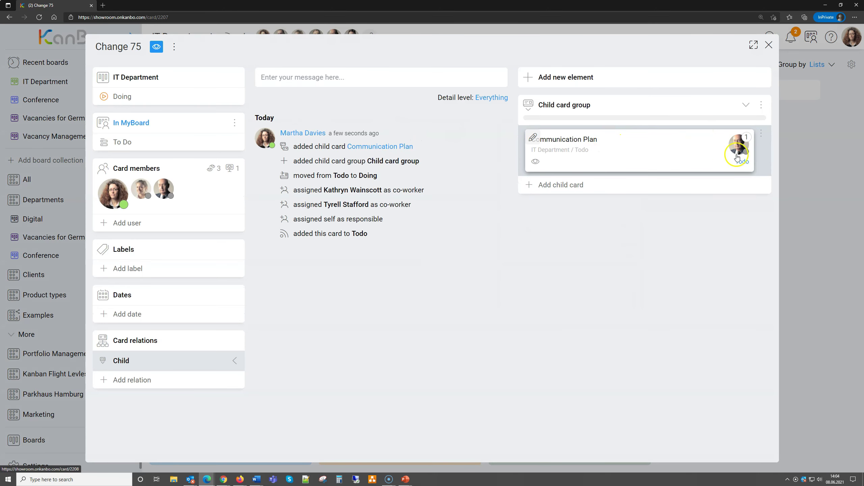
pyautogui.click(674, 153)
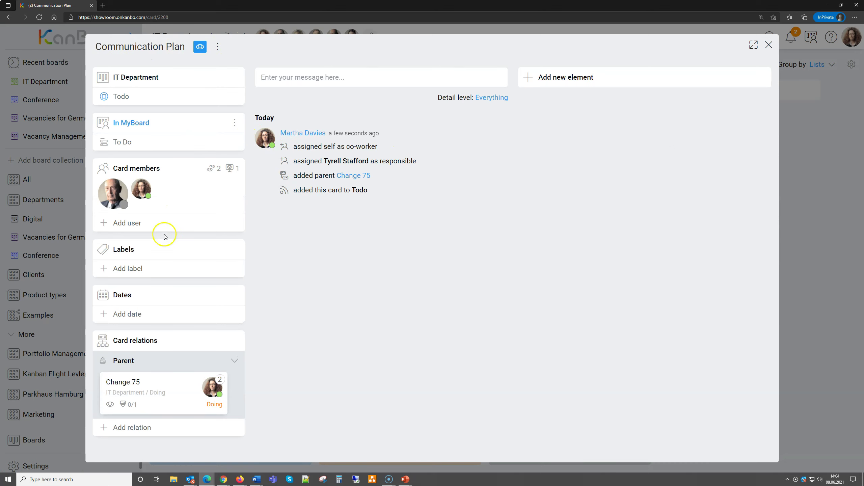
pyautogui.click(167, 315)
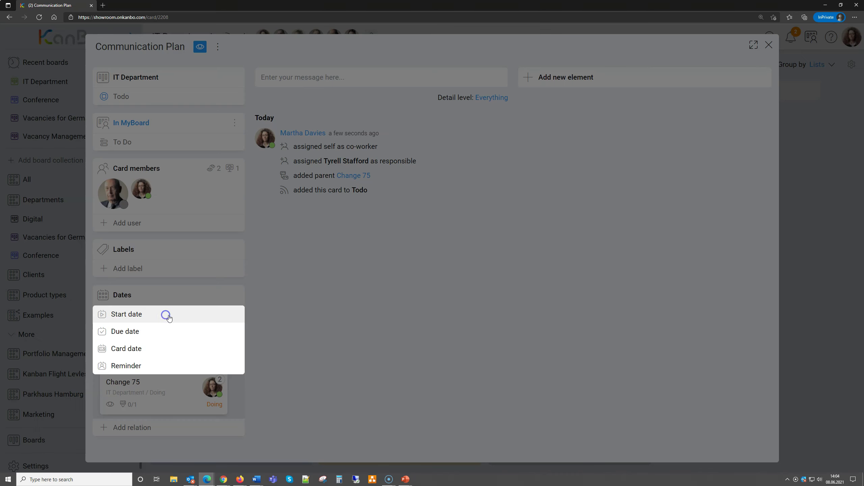
pyautogui.click(159, 333)
pyautogui.click(195, 382)
pyautogui.click(191, 390)
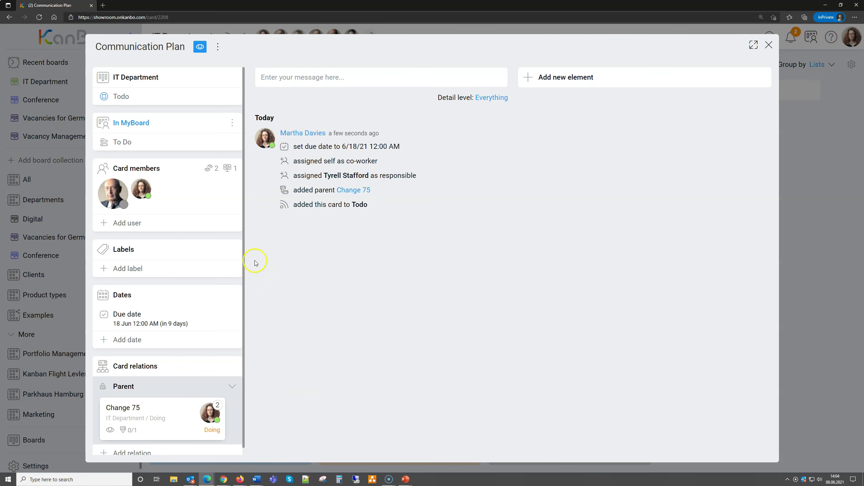
# Change the Communication Plan card's status from Todo to Doing, and close the card to return to the board
pyautogui.click(138, 97)
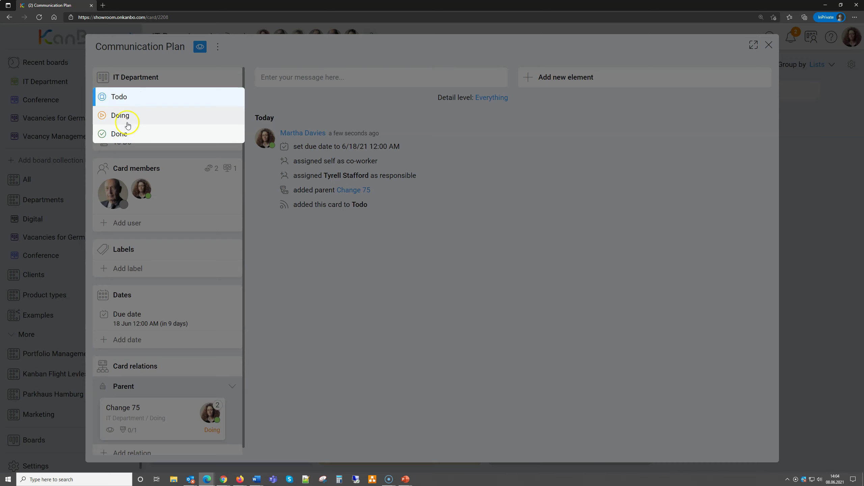
pyautogui.click(137, 123)
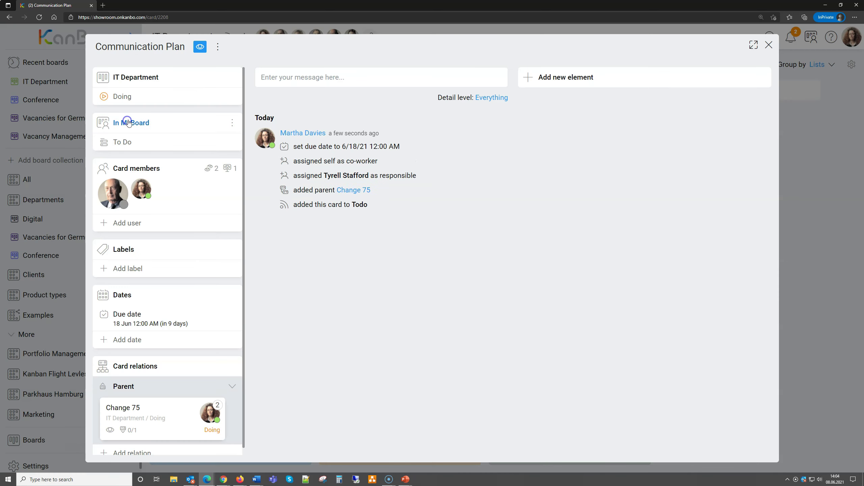
pyautogui.click(830, 137)
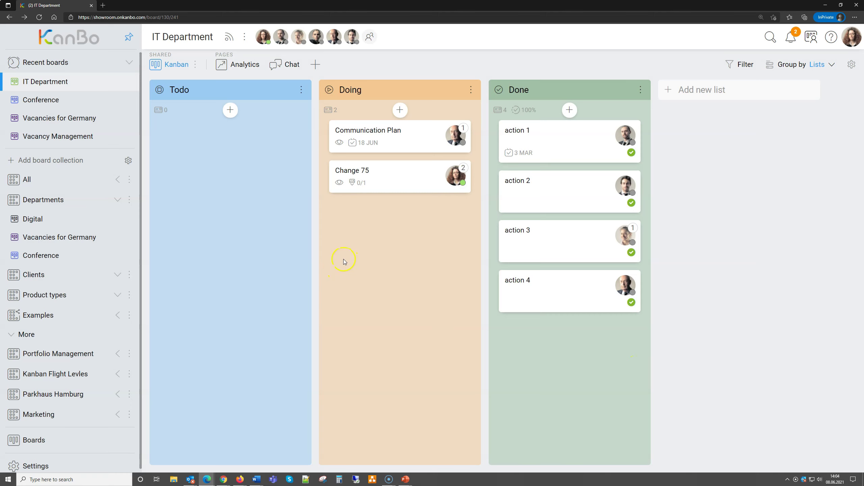
pyautogui.hotkey('alt', 'Tab')
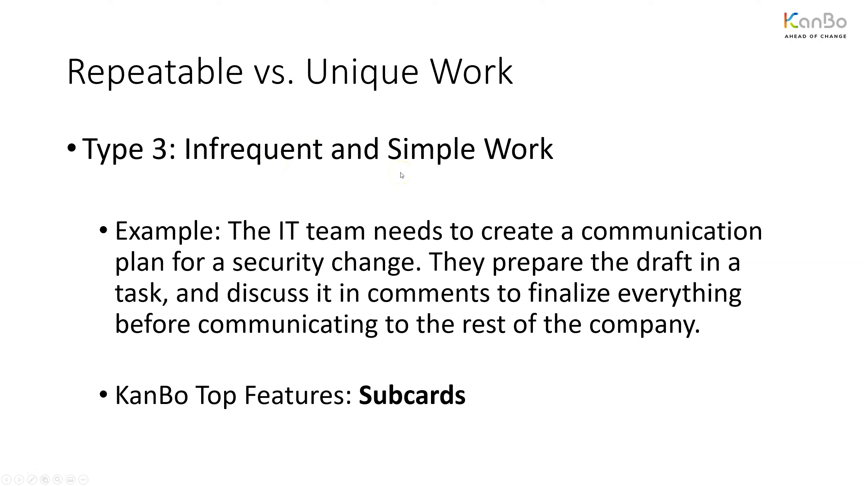
pyautogui.click(415, 341)
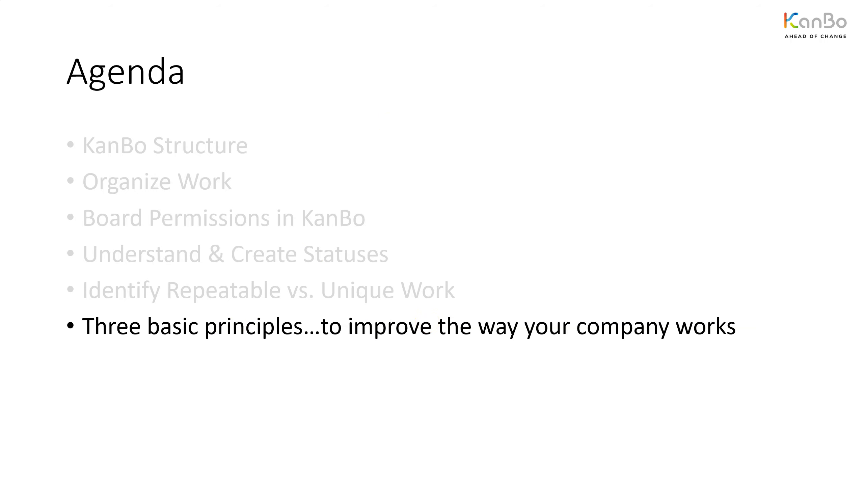
pyautogui.click(390, 127)
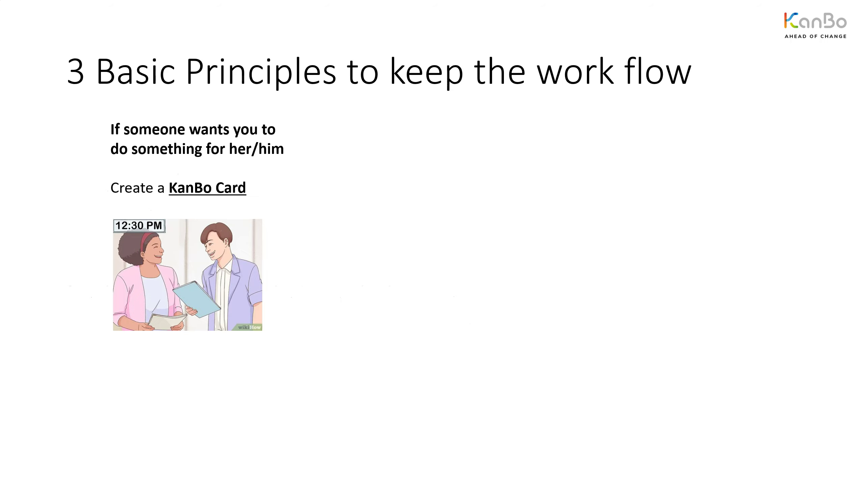